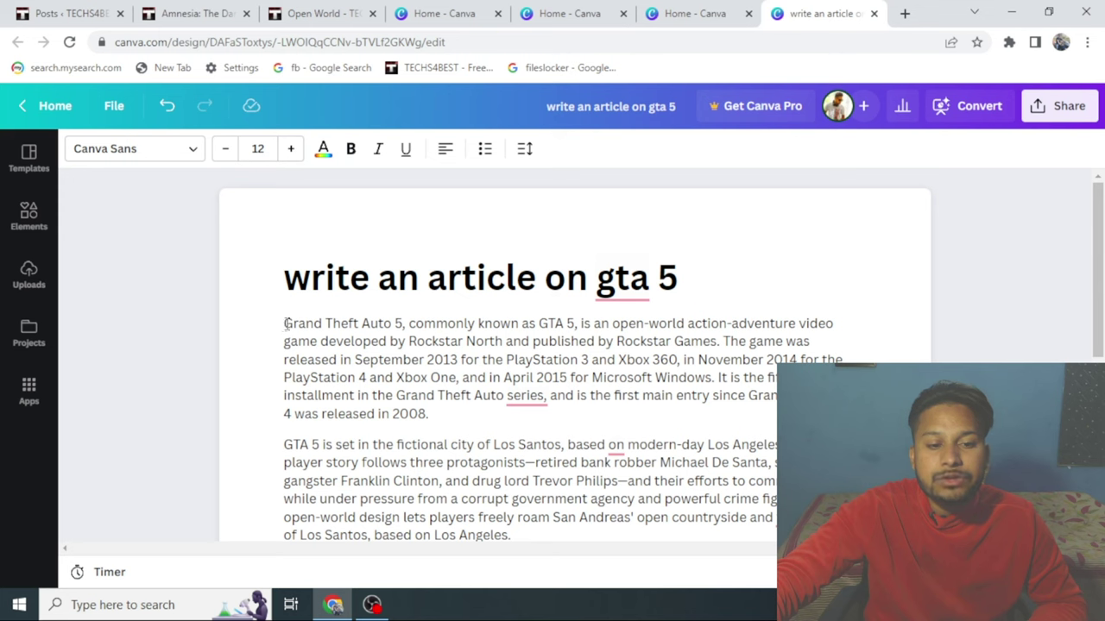
Correct the spelling of "gta" to "GTA" in the article's title using the suggested correction
drag(316, 331, 455, 425)
click(397, 341)
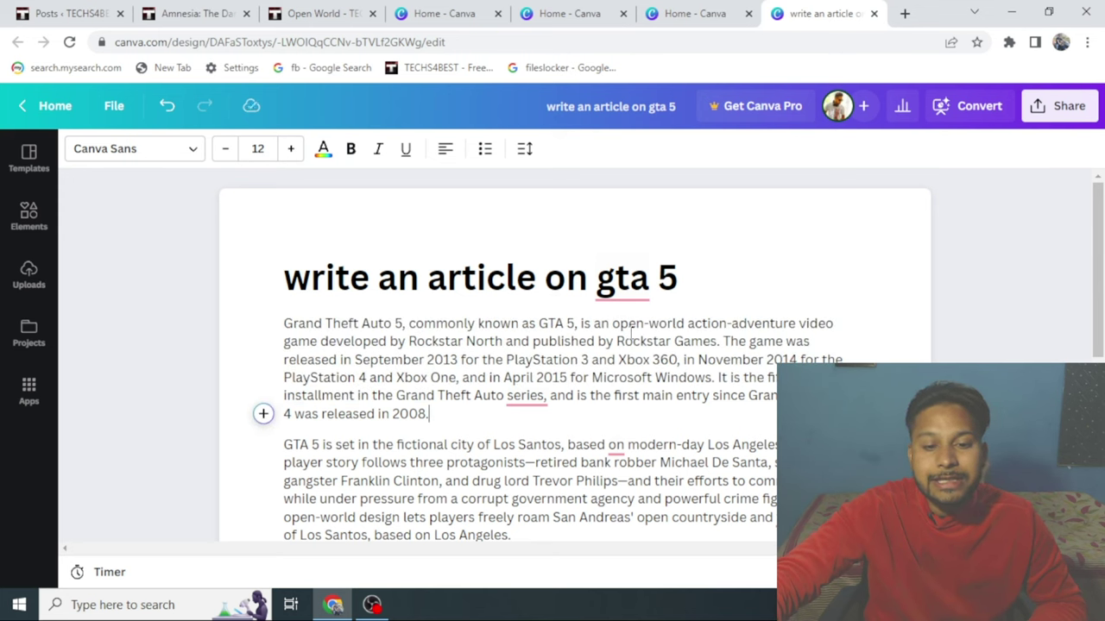
mouse_move(639, 302)
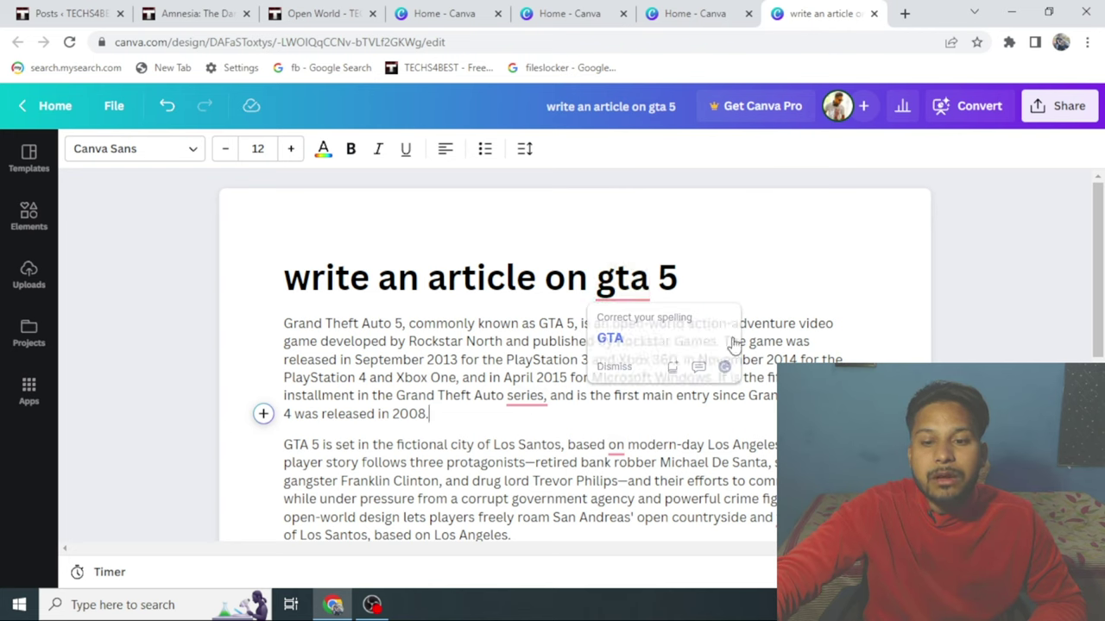
click(728, 275)
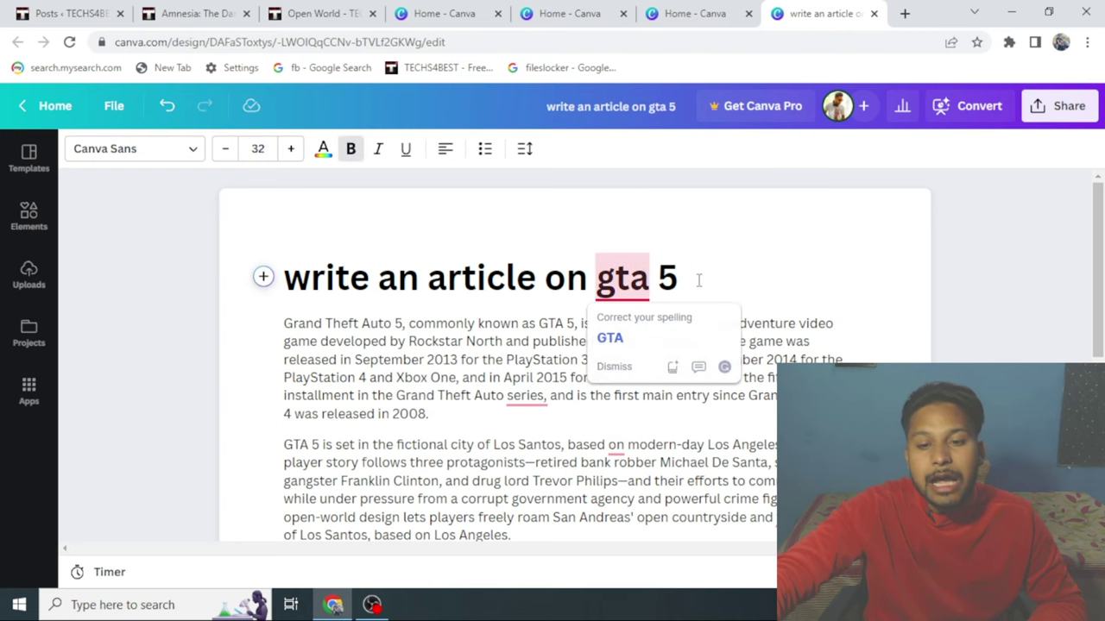
click(611, 338)
click(726, 276)
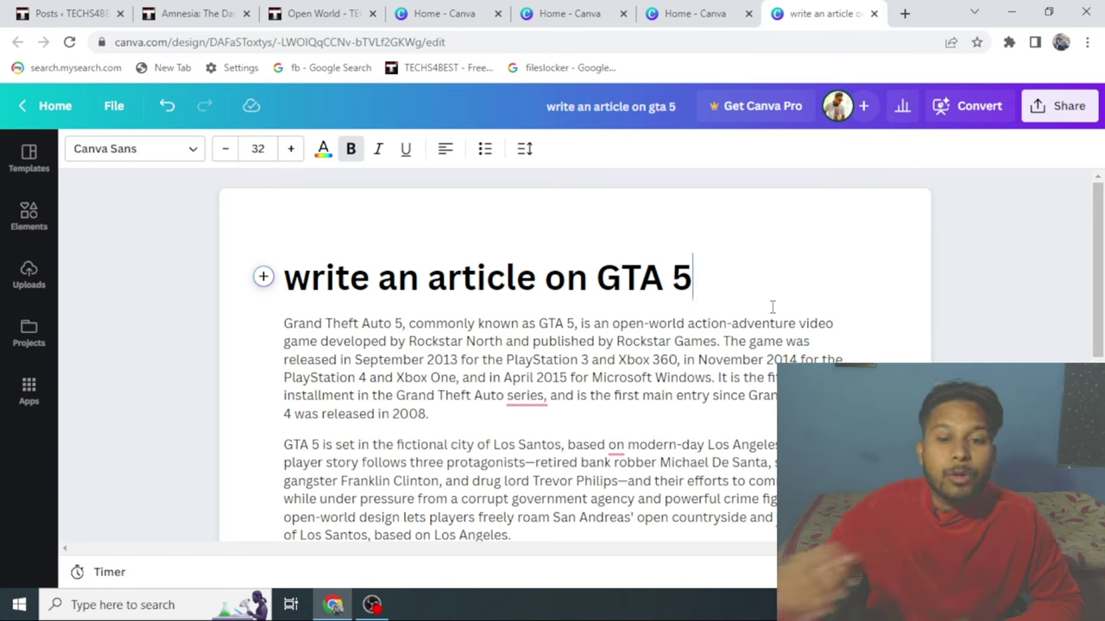
Add an empty line after the article's last paragraph
scroll(545, 400, down, 3)
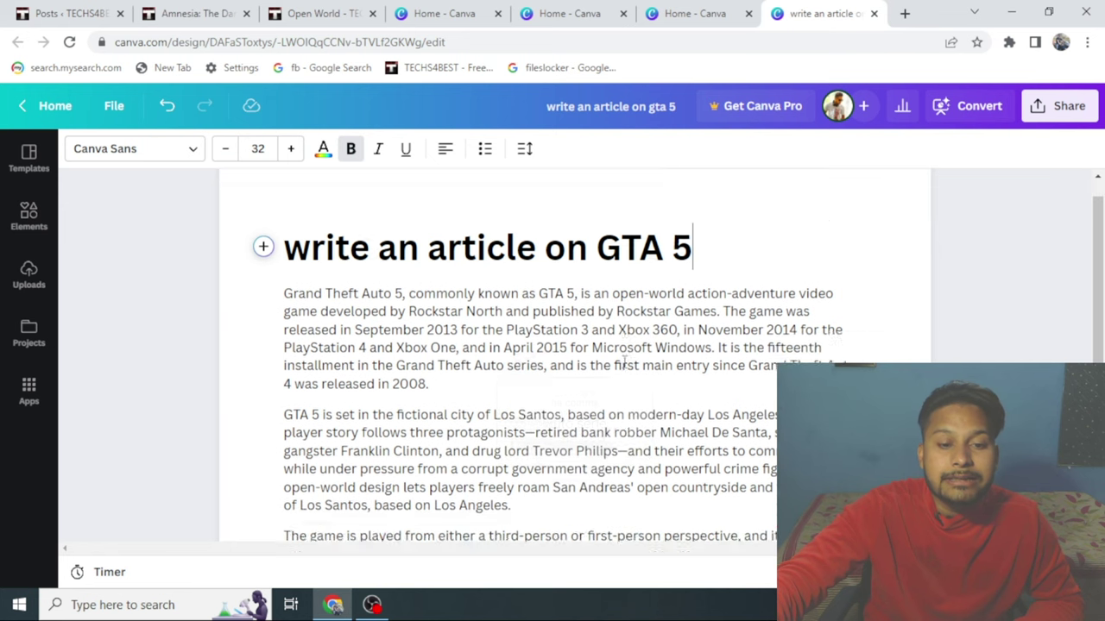
scroll(719, 367, up, 3)
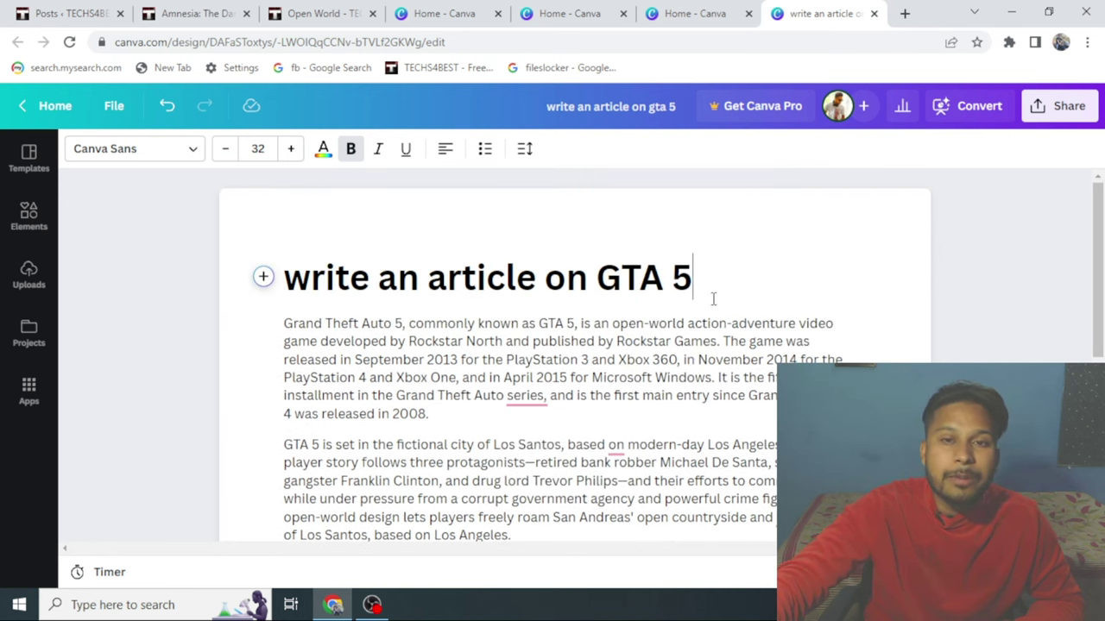
scroll(712, 298, down, 5)
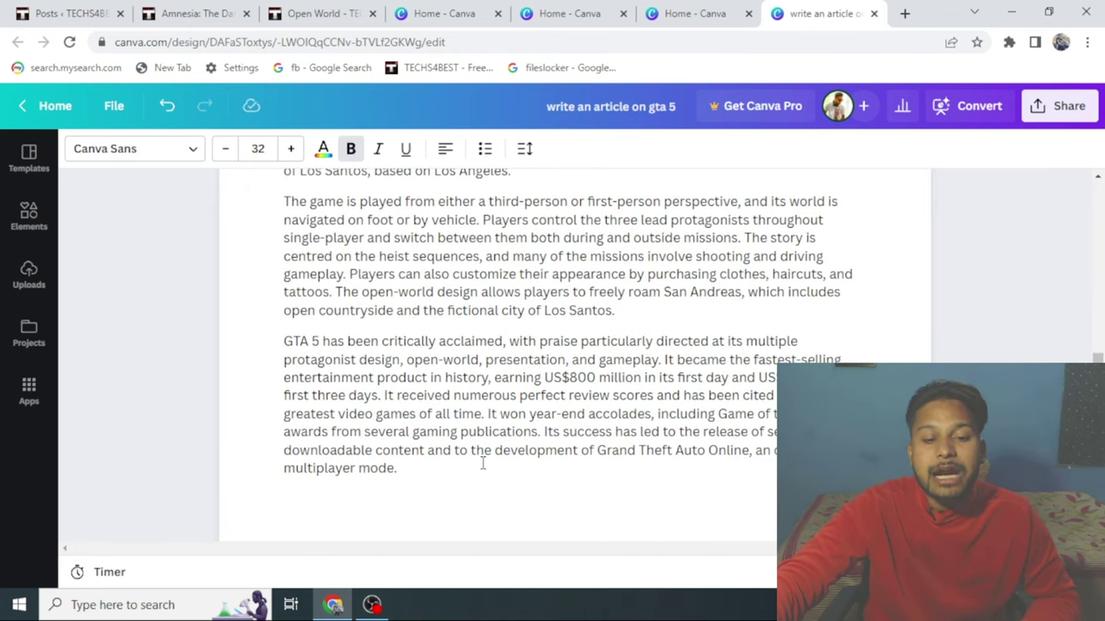
click(439, 467)
key(Return)
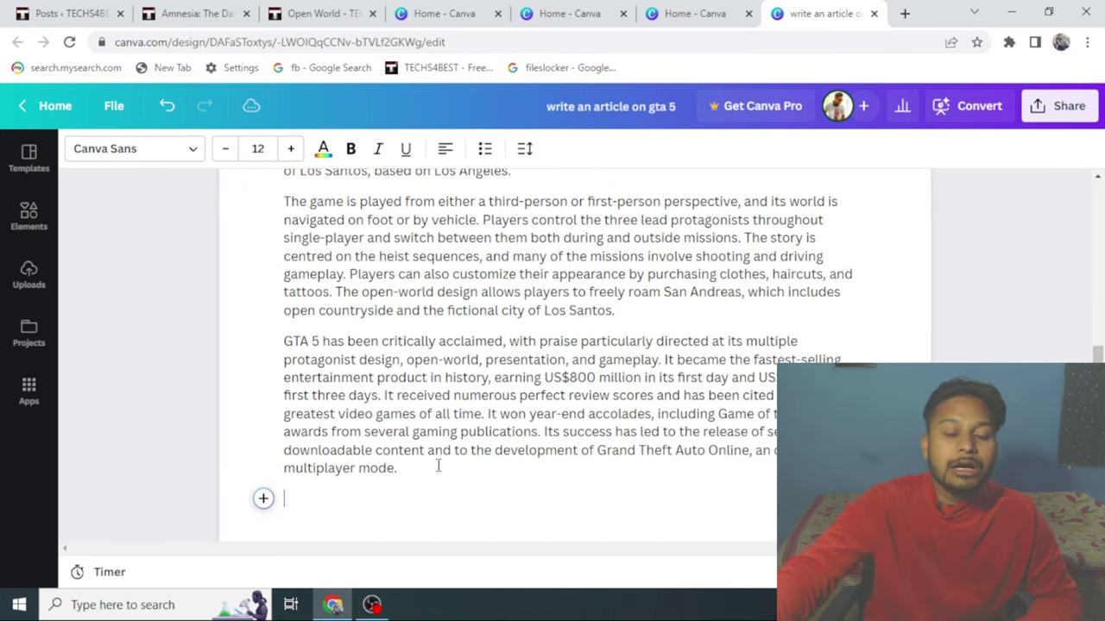
Read through the generated GTA 5 article, paying particular attention to its opening paragraph
scroll(577, 391, up, 5)
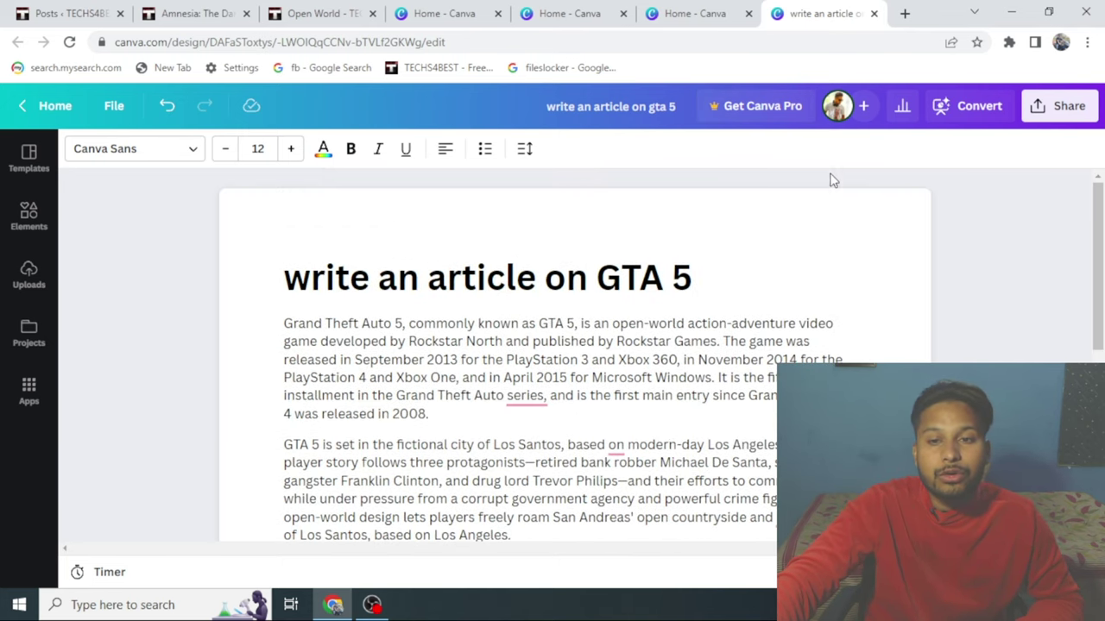
scroll(716, 227, down, 2)
scroll(716, 227, up, 2)
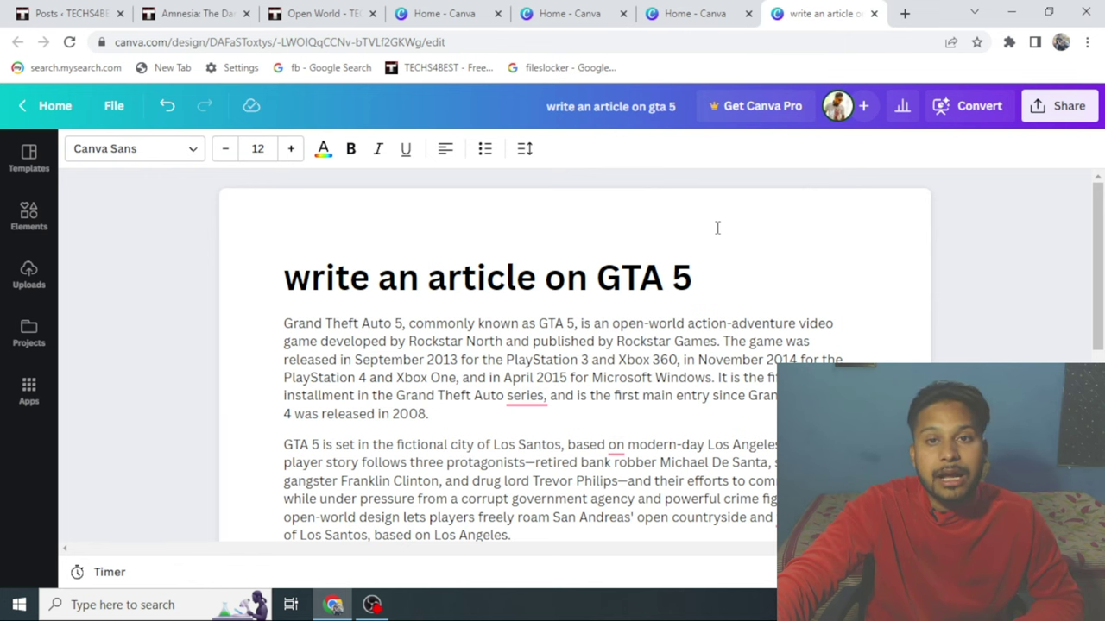
scroll(717, 227, down, 5)
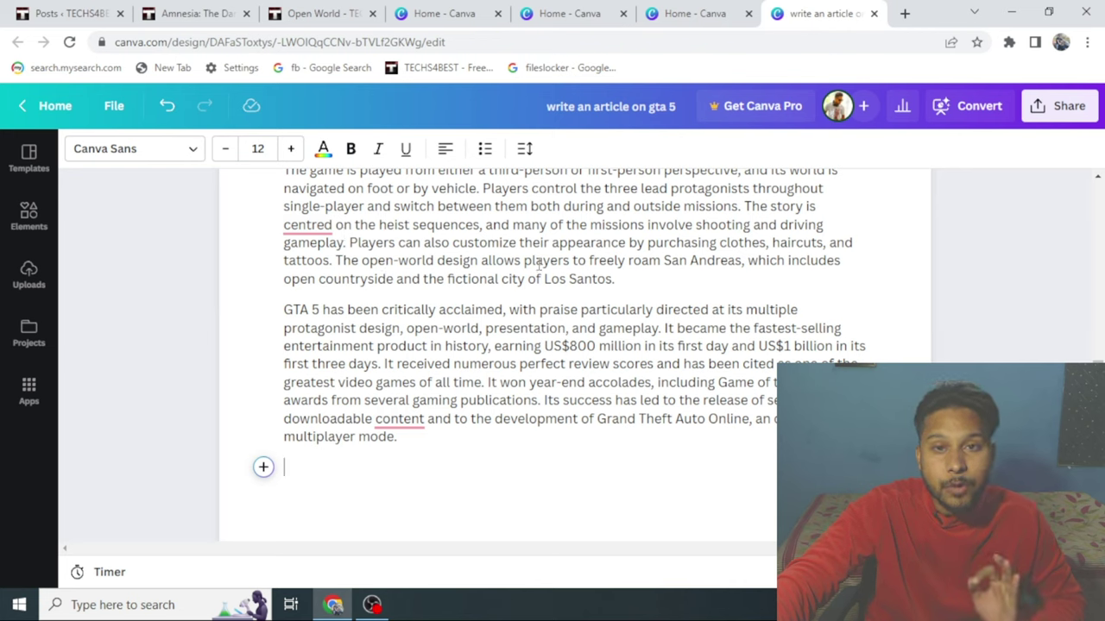
scroll(539, 264, up, 3)
scroll(539, 264, up, 2)
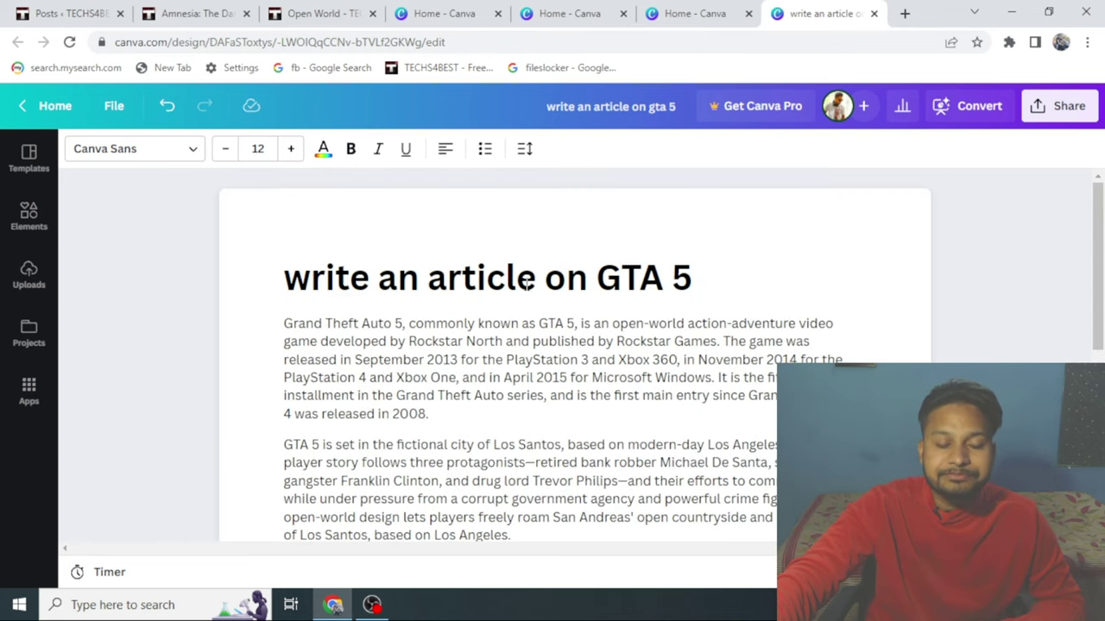
scroll(314, 297, down, 1)
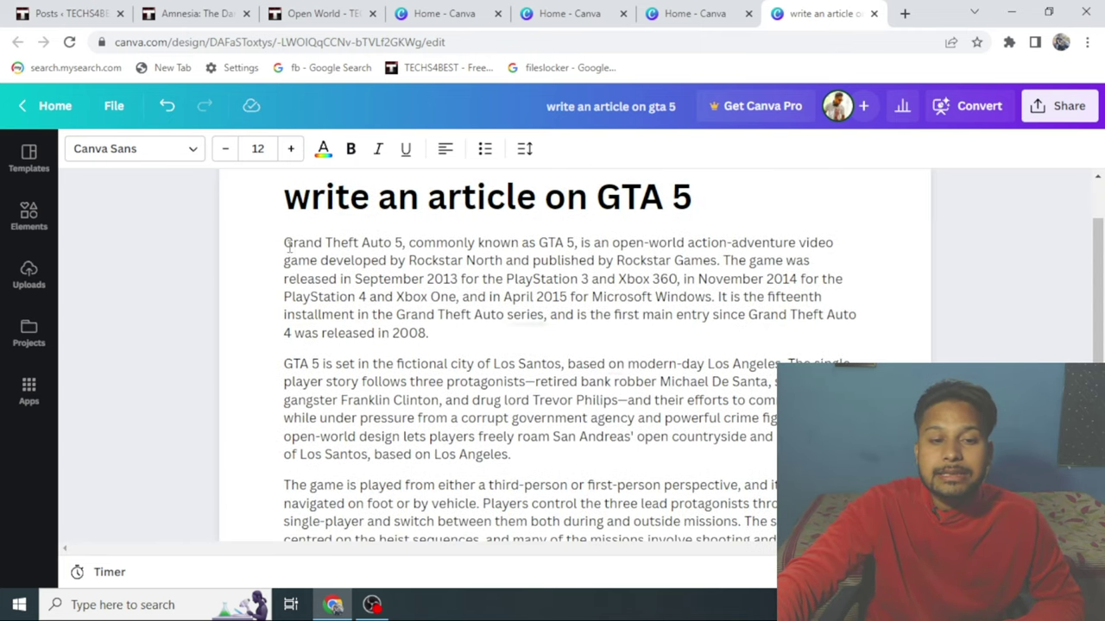
triple_click(313, 245)
click(321, 246)
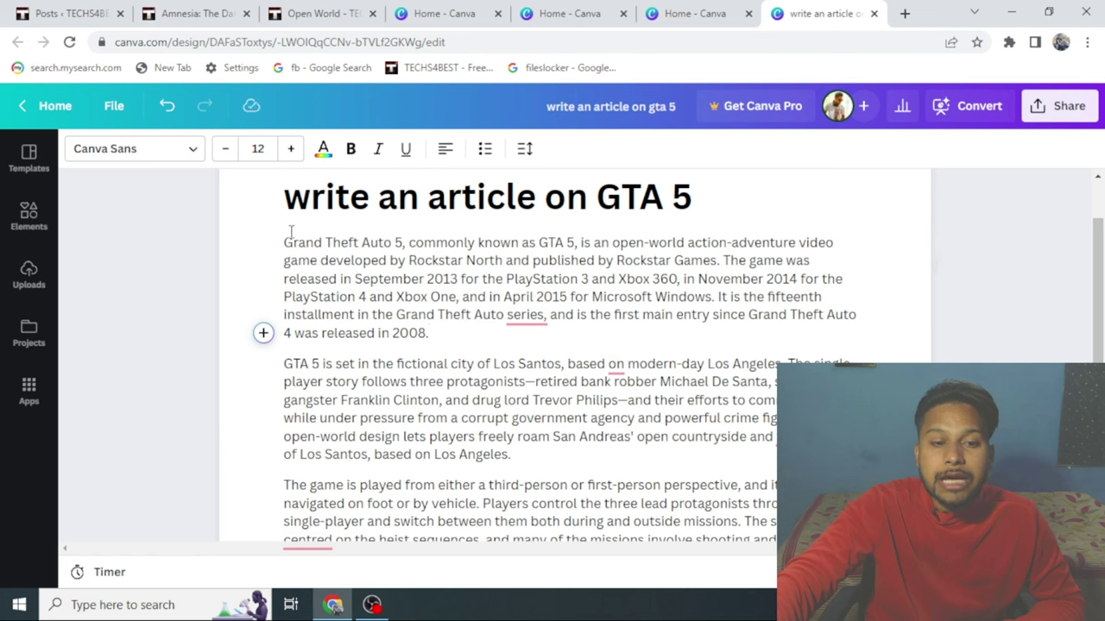
drag(285, 237, 461, 333)
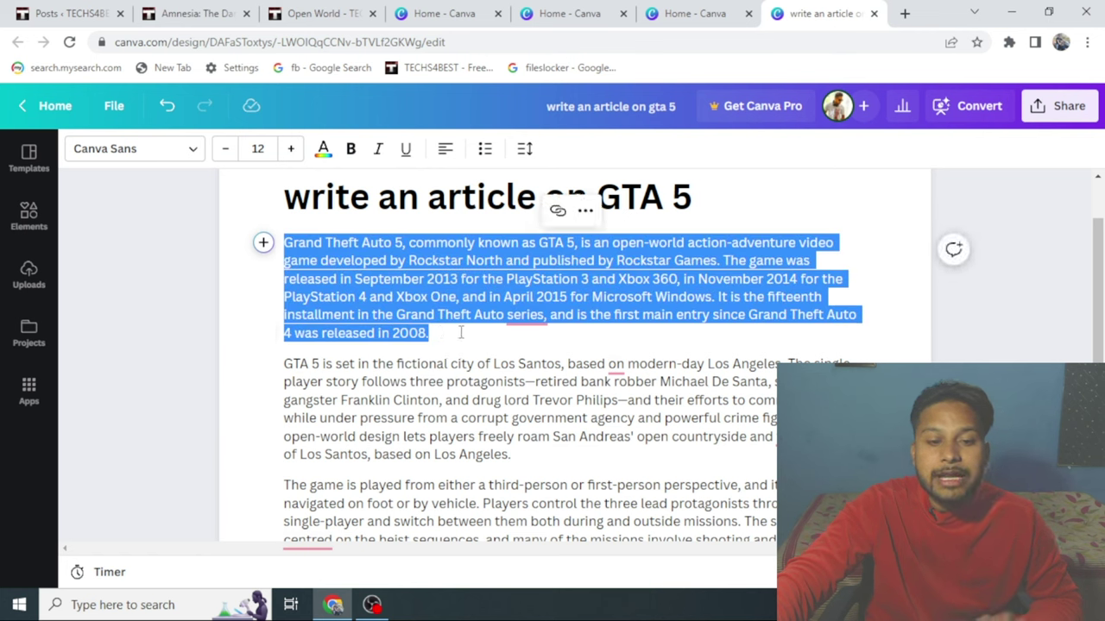
click(460, 332)
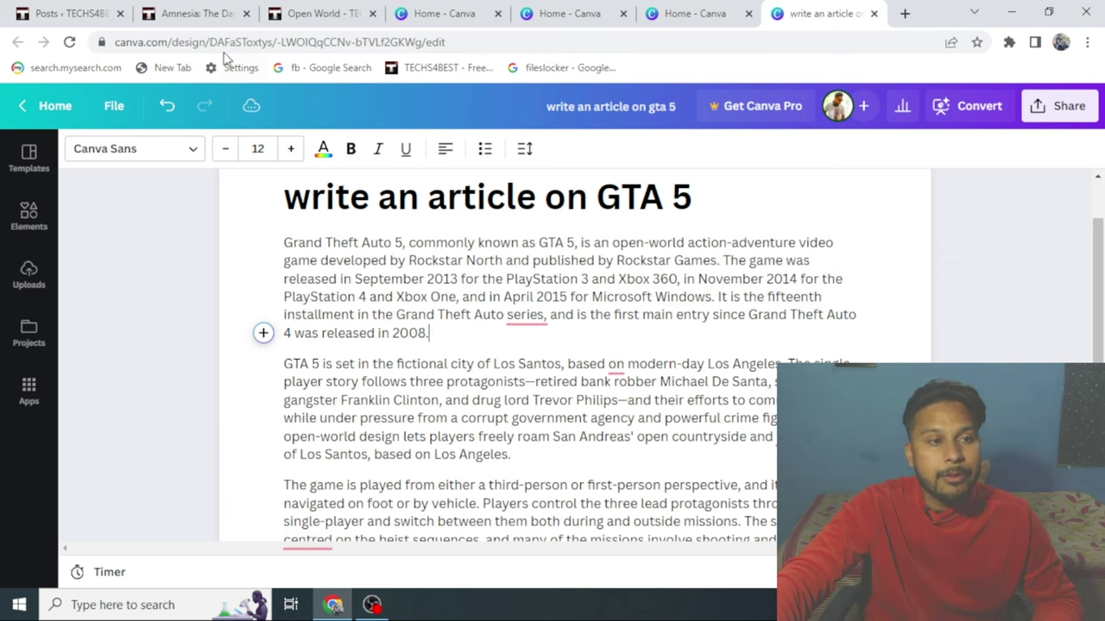
Switch to the WordPress posts list of techs4best.net and start a new post
click(83, 20)
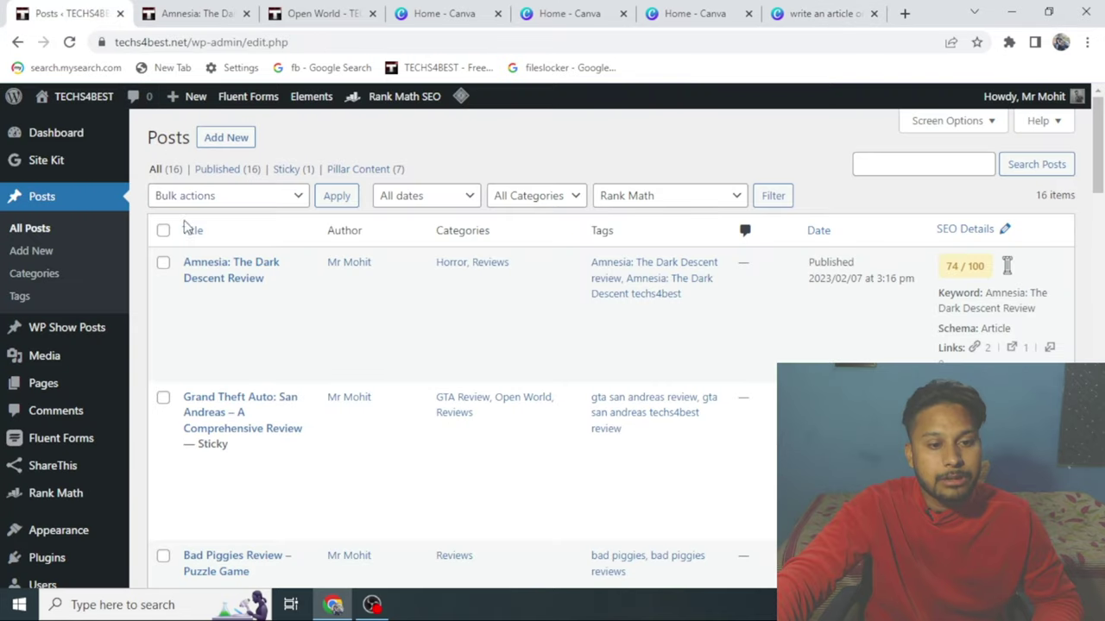
click(41, 252)
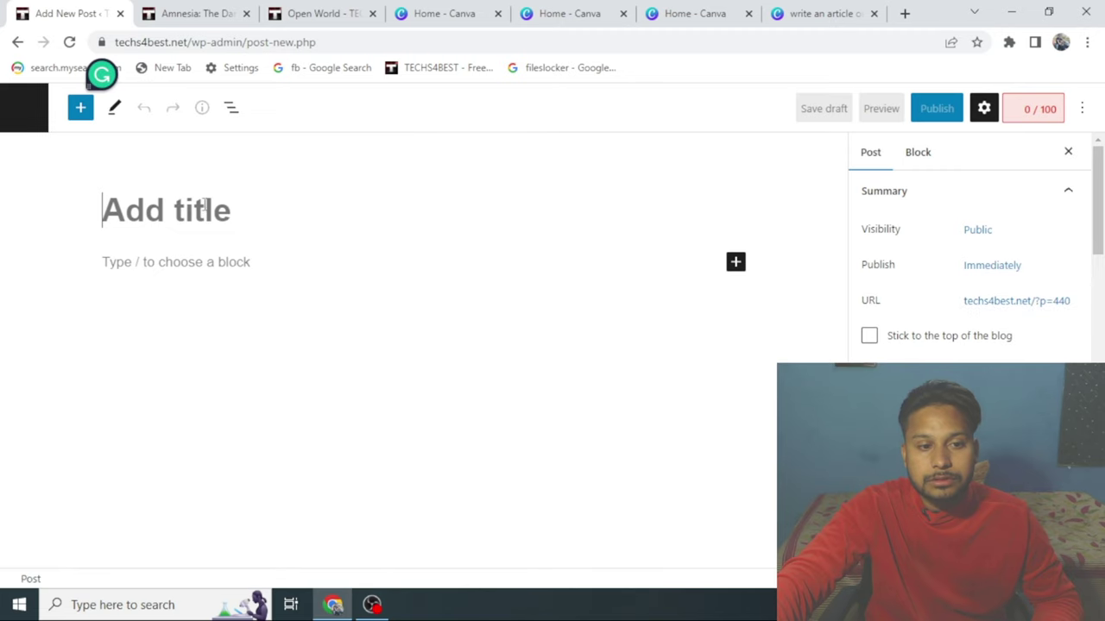
click(815, 13)
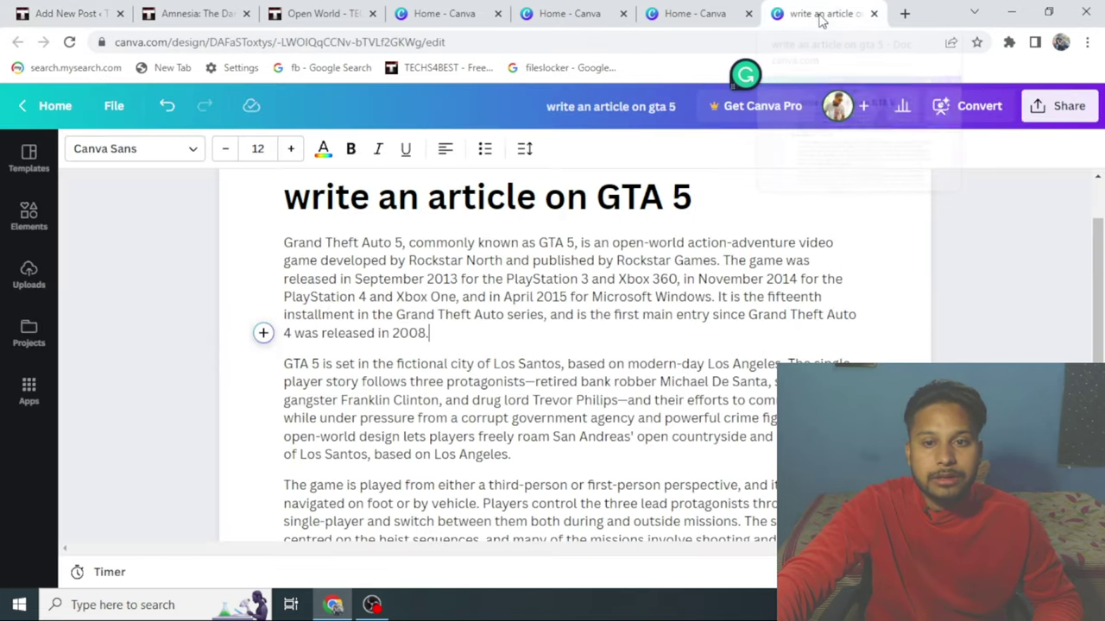
click(69, 13)
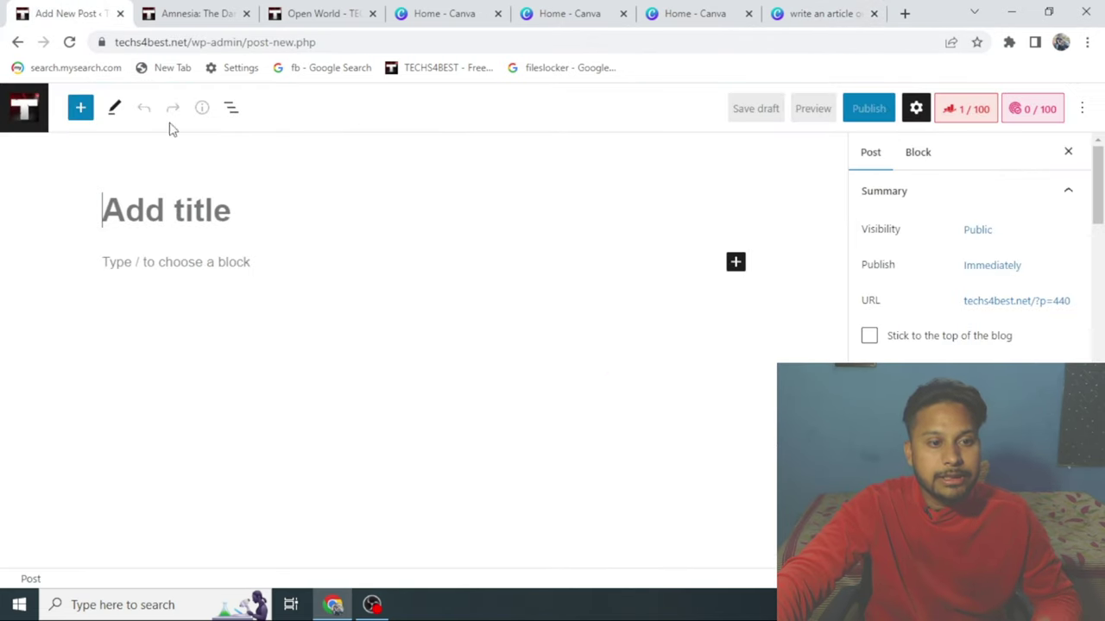
Enter "Grand theft auto v - Techs4best" as the new post's title
click(158, 194)
text(Gra)
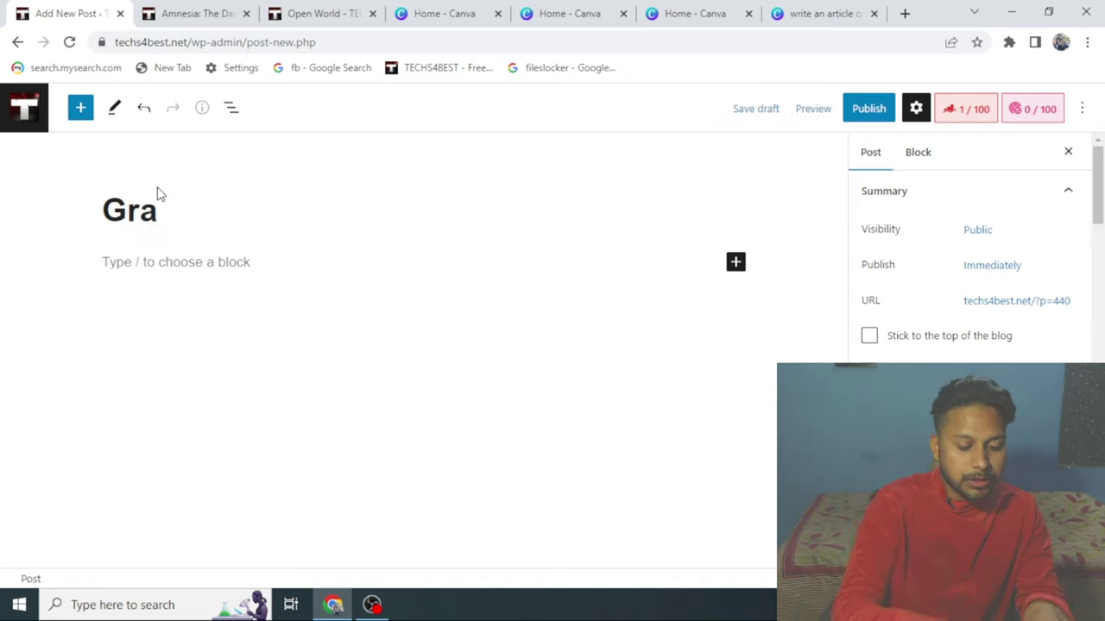
text(nd theft autpo)
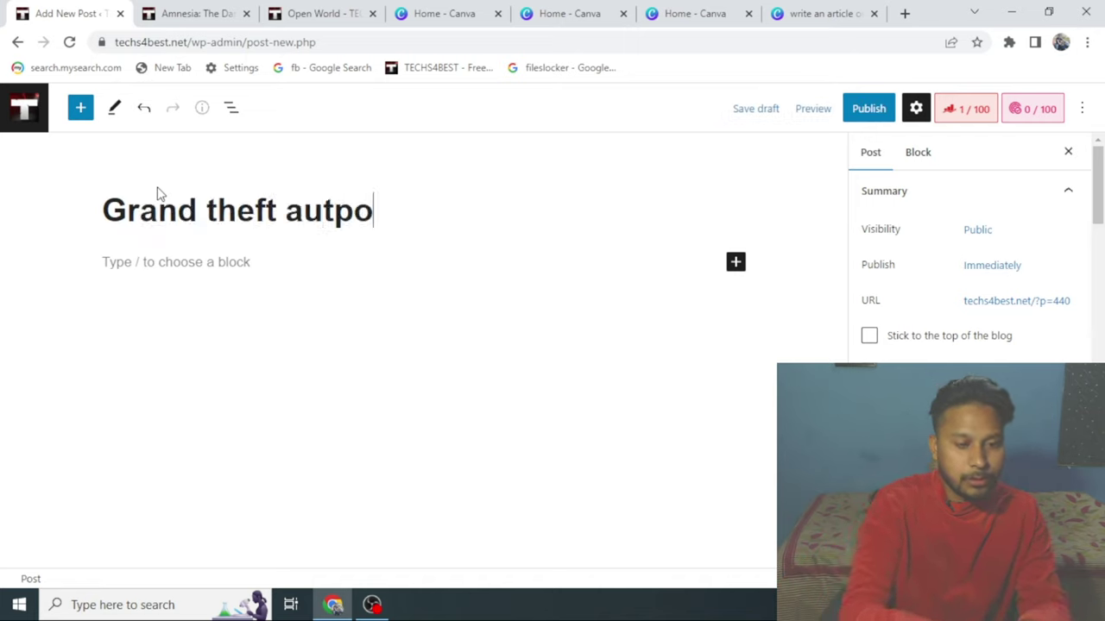
key(BackSpace)
key(BackSpace)
text(o v)
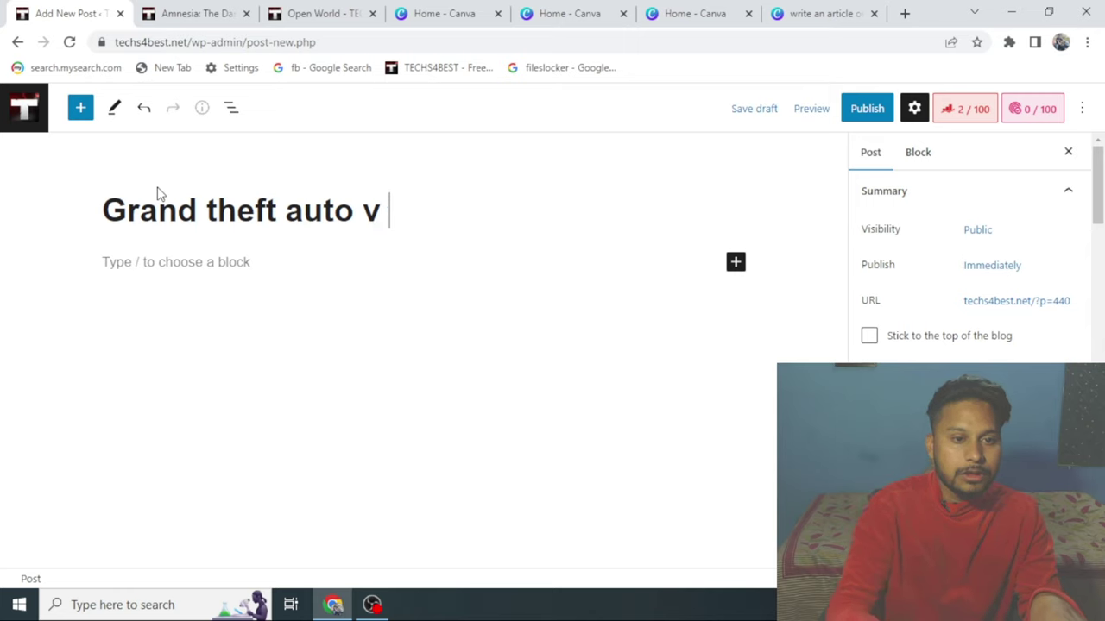
text( - Techs4bewst)
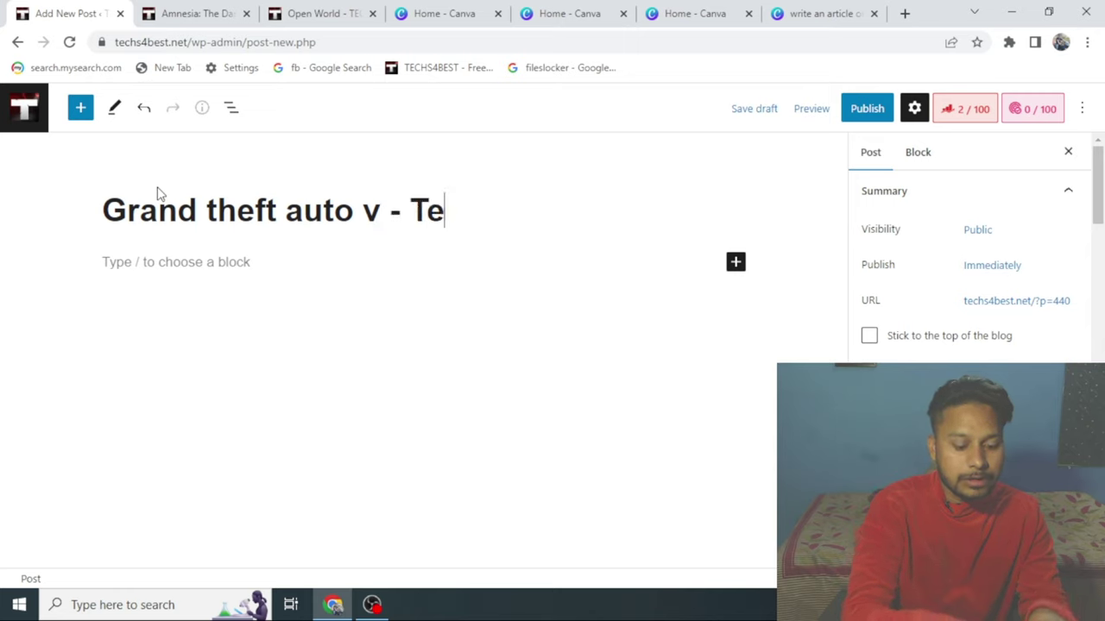
key(BackSpace)
key(BackSpace)
key(BackSpace)
key(BackSpace)
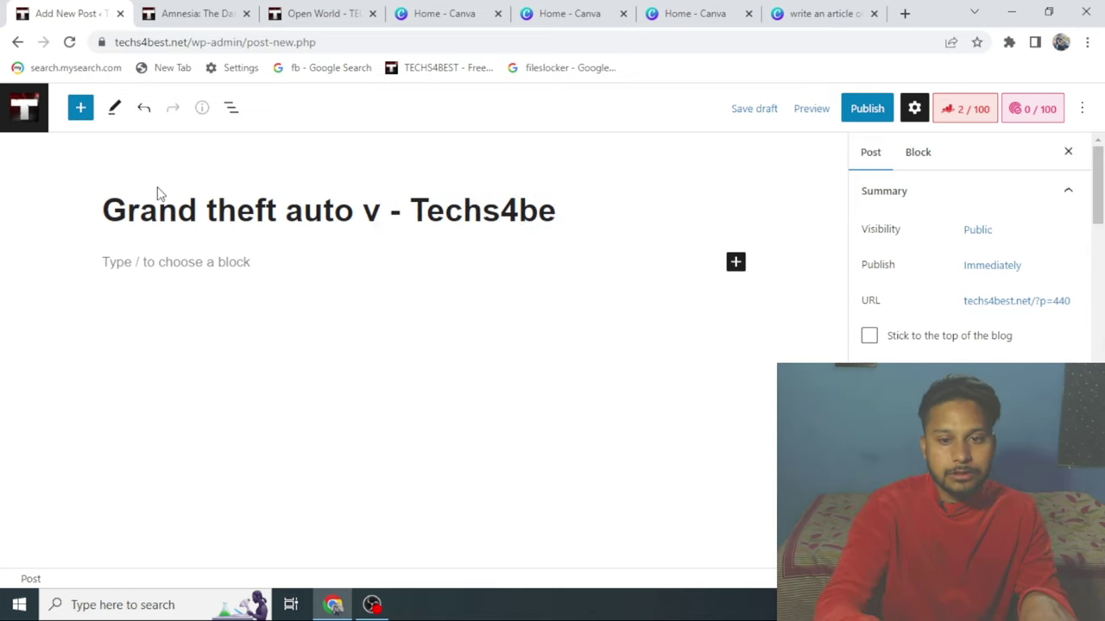
text(est)
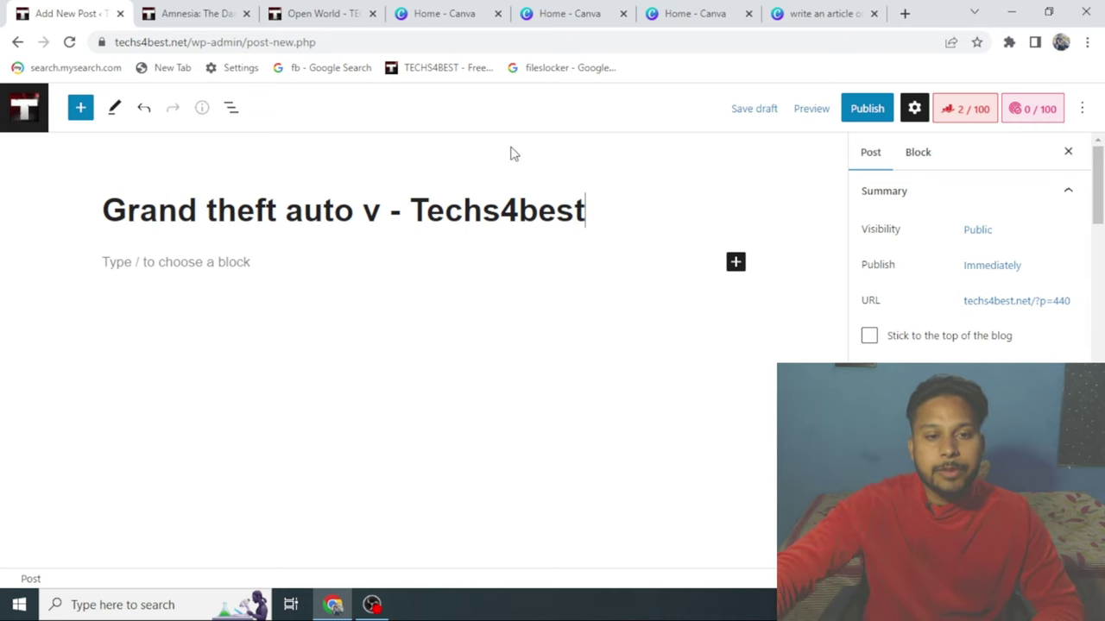
Copy the first sentence of the Canva article's opening paragraph into the first paragraph block of the WordPress post
click(209, 261)
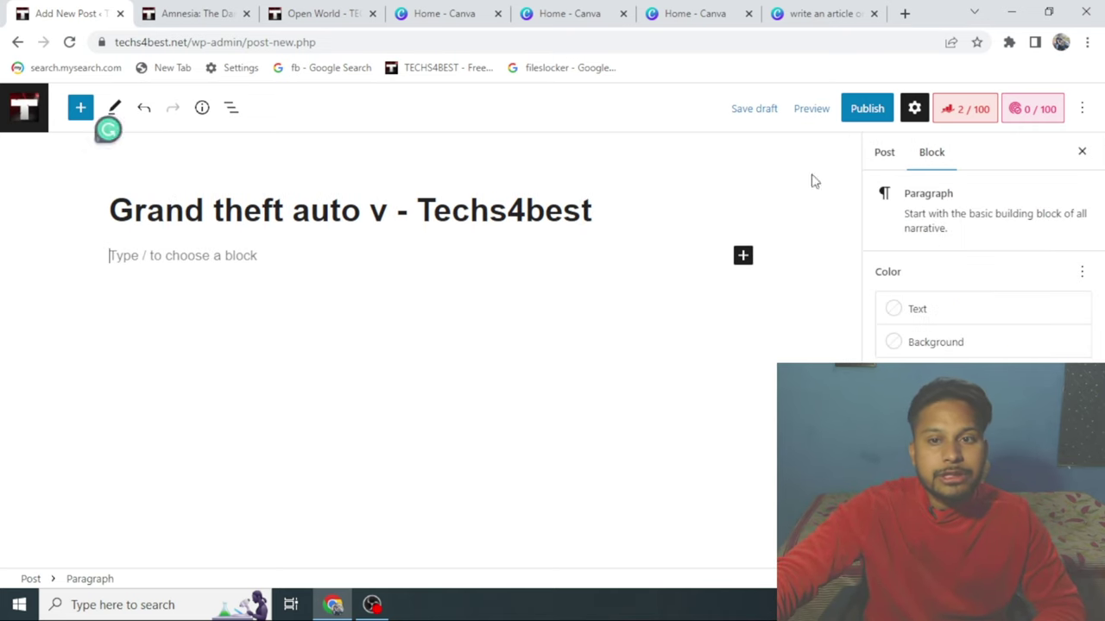
click(824, 13)
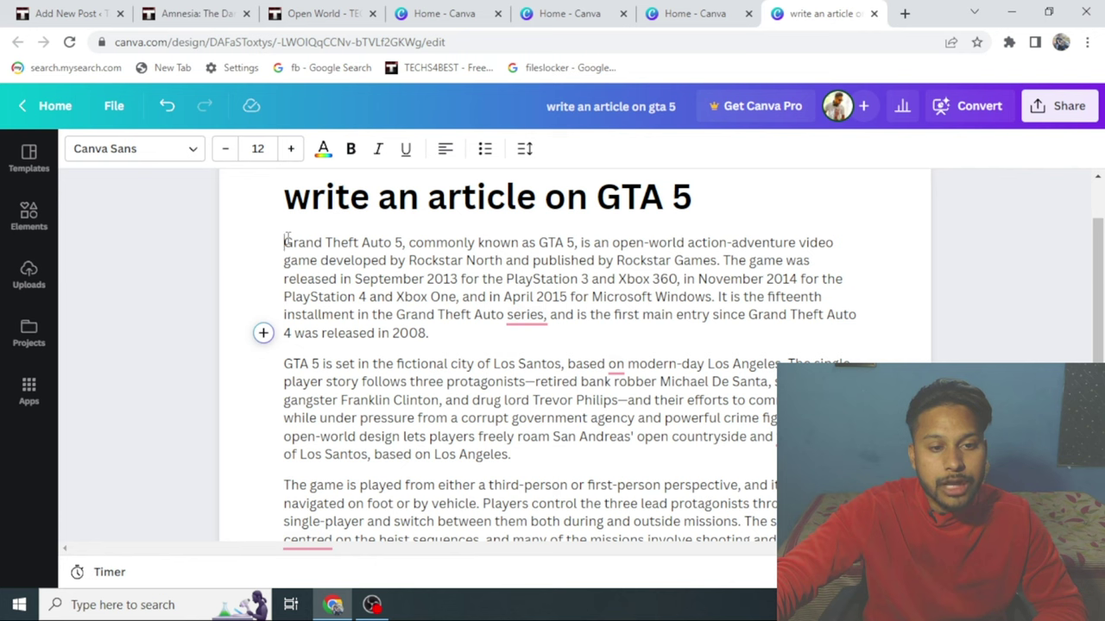
drag(285, 243, 723, 260)
key(ctrl+c)
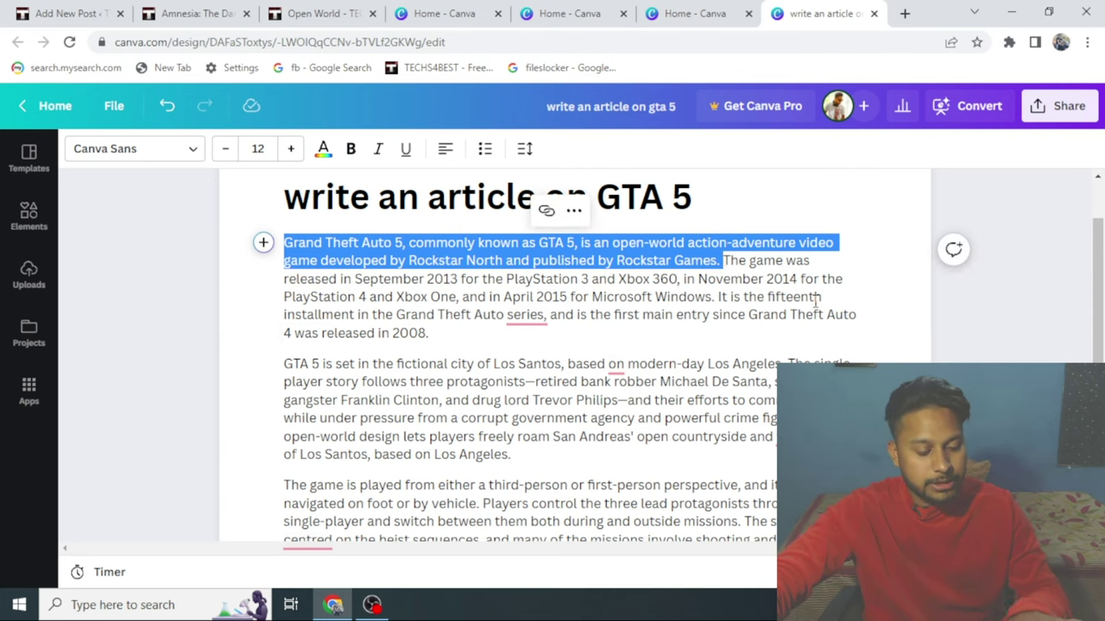
click(69, 13)
key(ctrl+v)
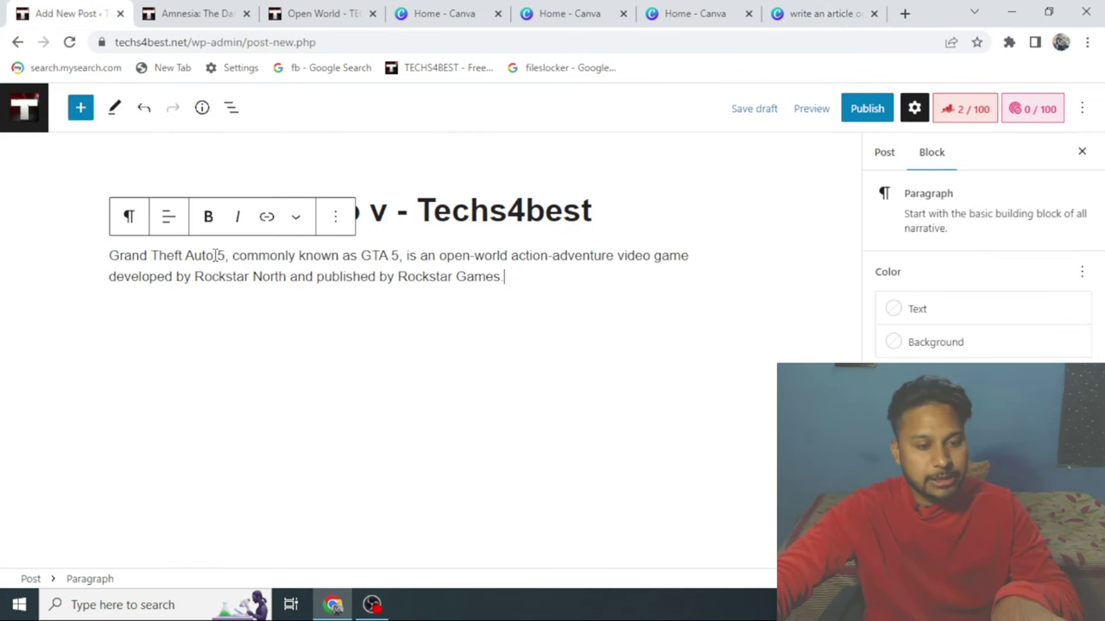
Insert a heading block below the introductory paragraph with the text "About GTA 5" and start a new paragraph beneath it
key(Return)
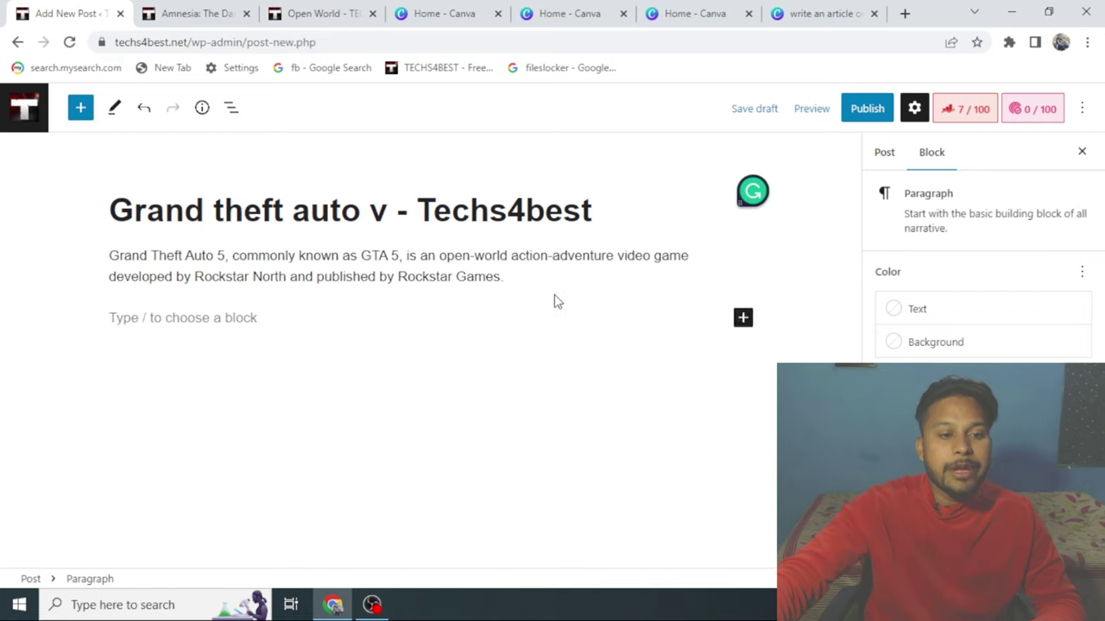
click(743, 317)
text(heading)
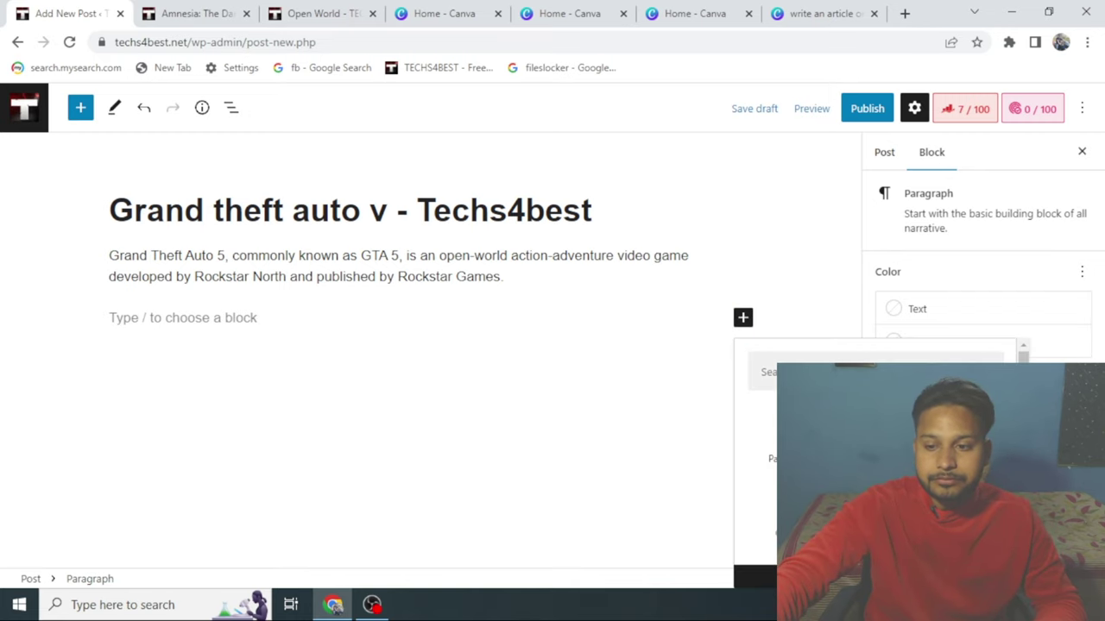
key(Return)
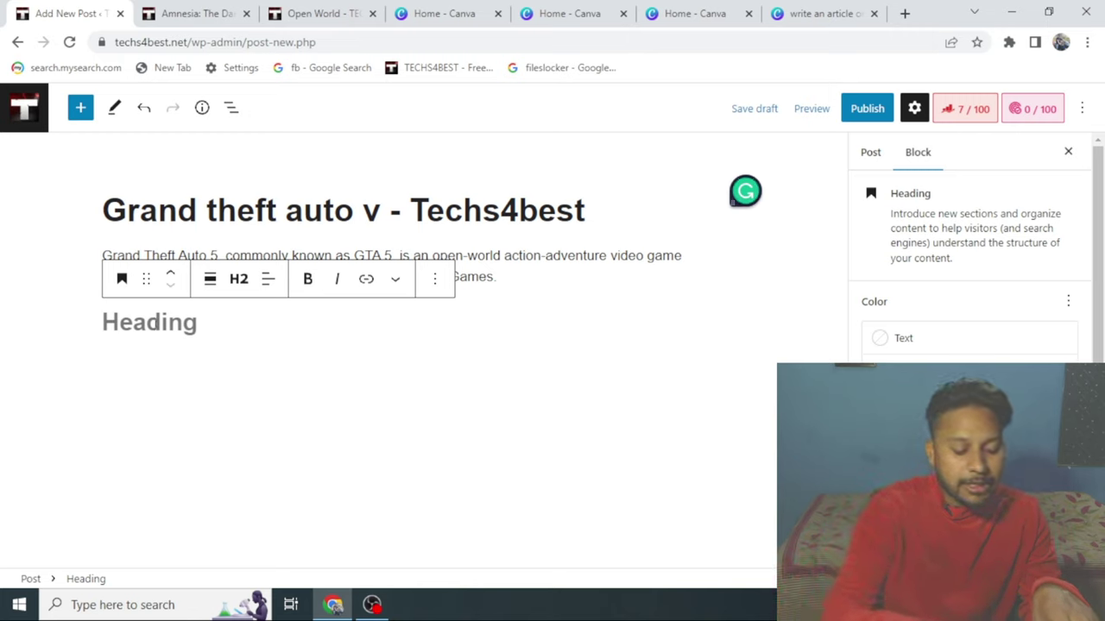
text(About GTA 5)
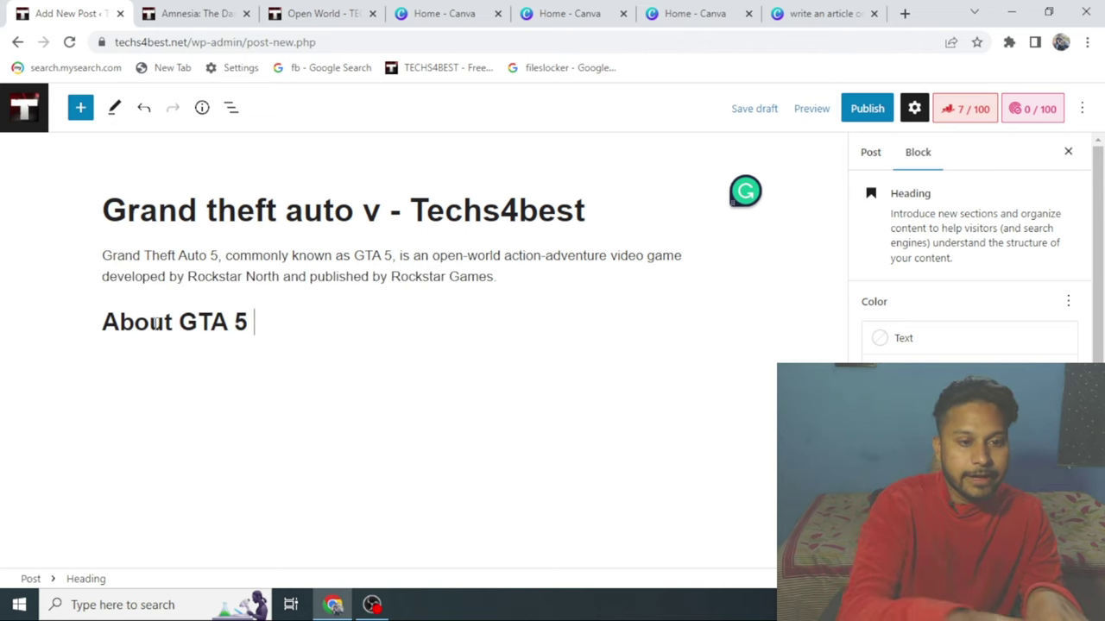
key(Return)
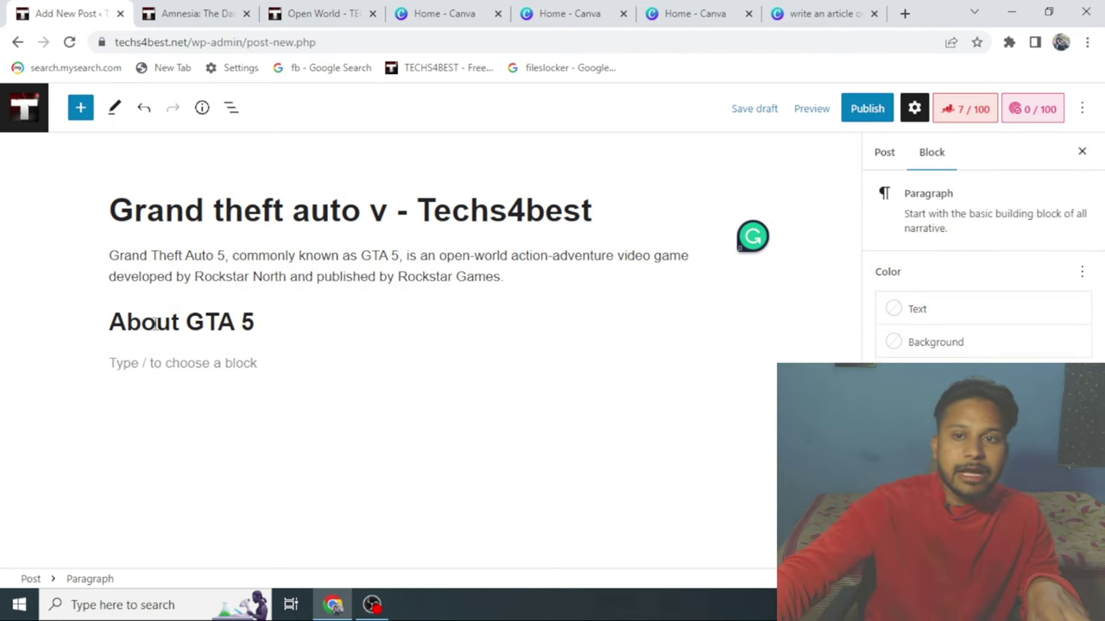
Copy the remaining sentences of the Canva article's opening paragraph beneath the "About GTA 5" heading in WordPress, and start a new paragraph
click(820, 13)
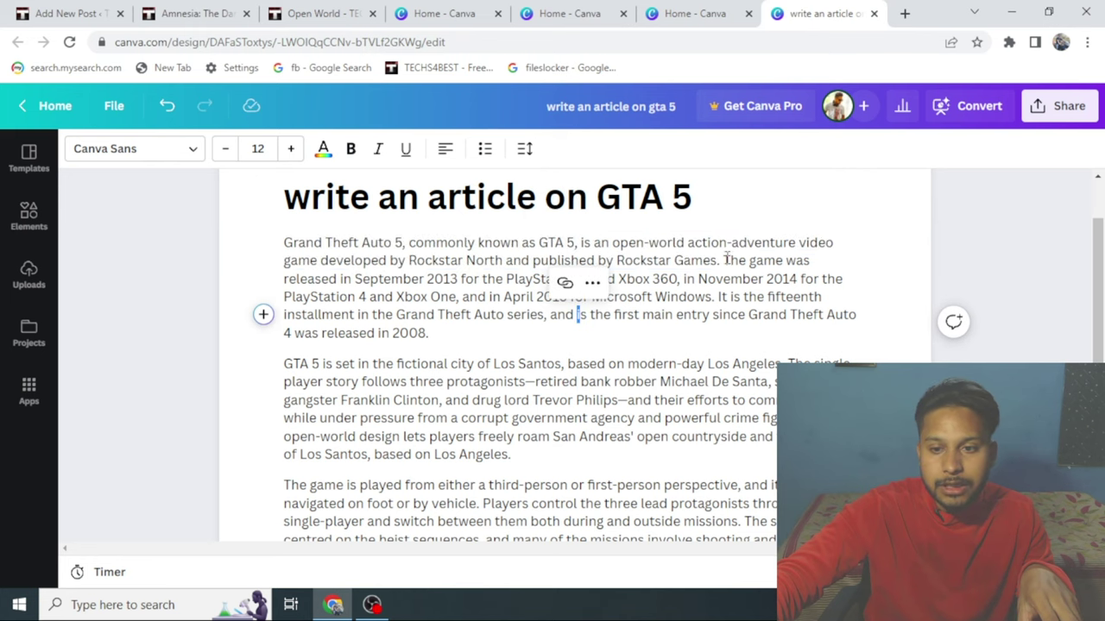
drag(725, 260, 827, 339)
key(ctrl+c)
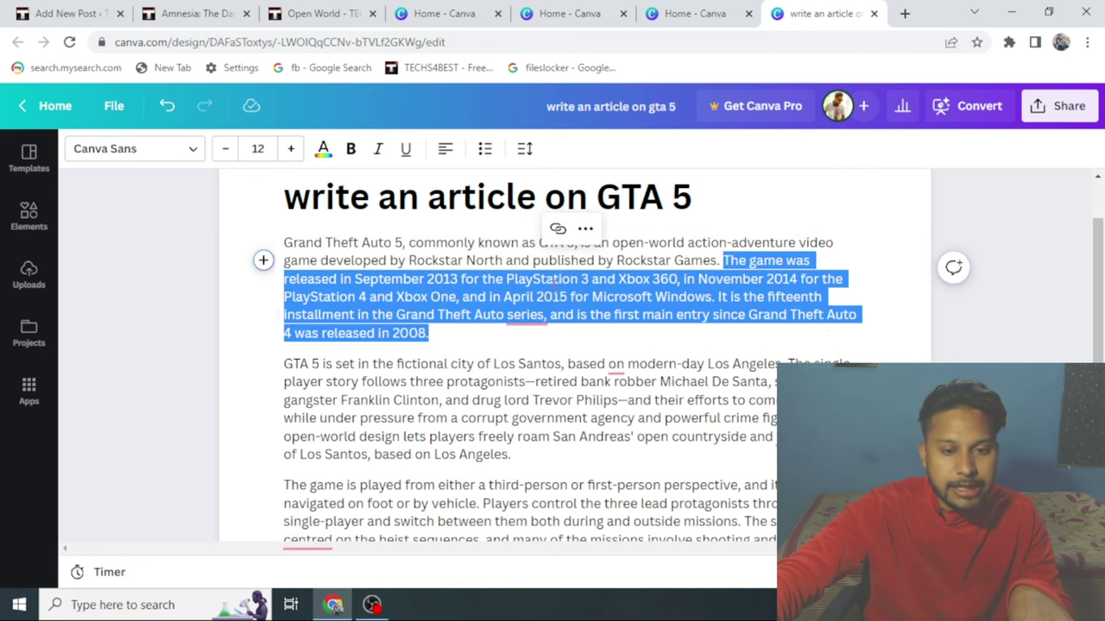
click(61, 13)
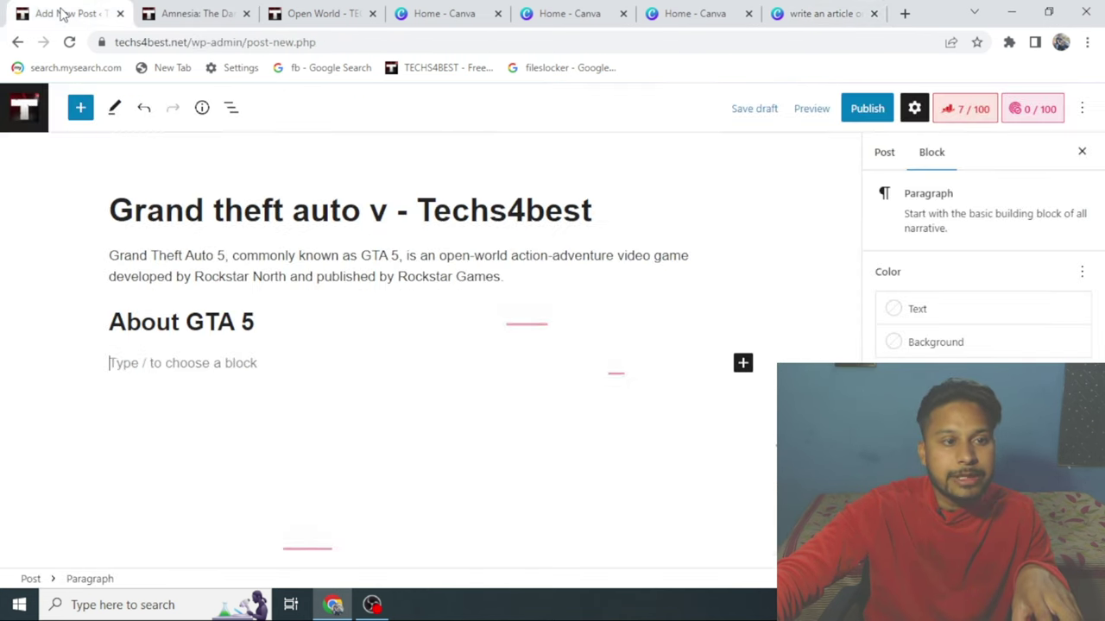
key(ctrl+v)
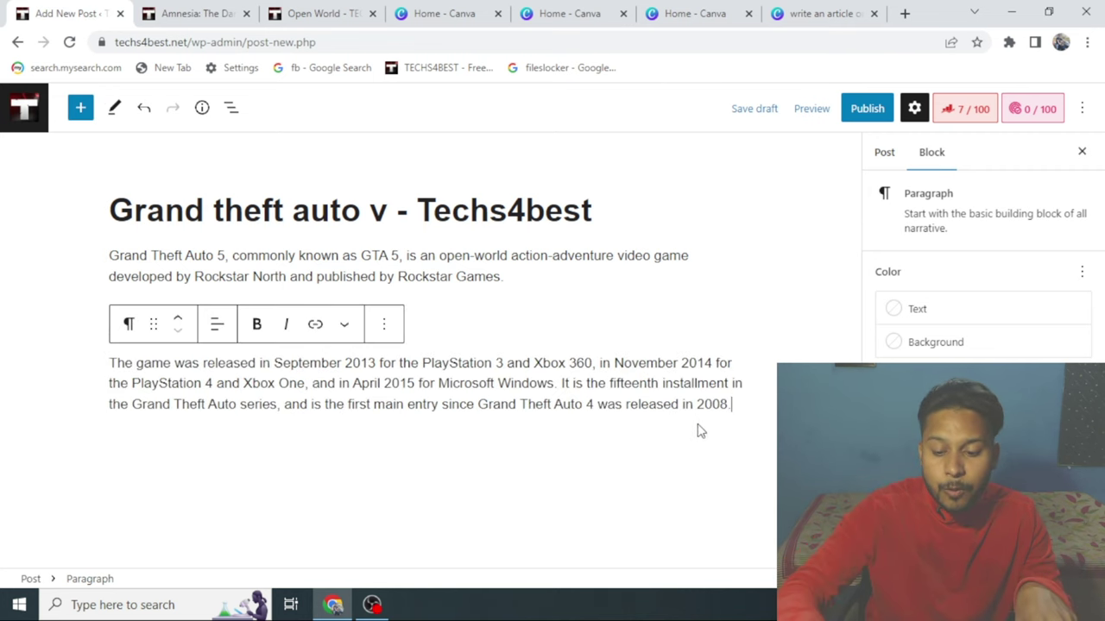
key(Return)
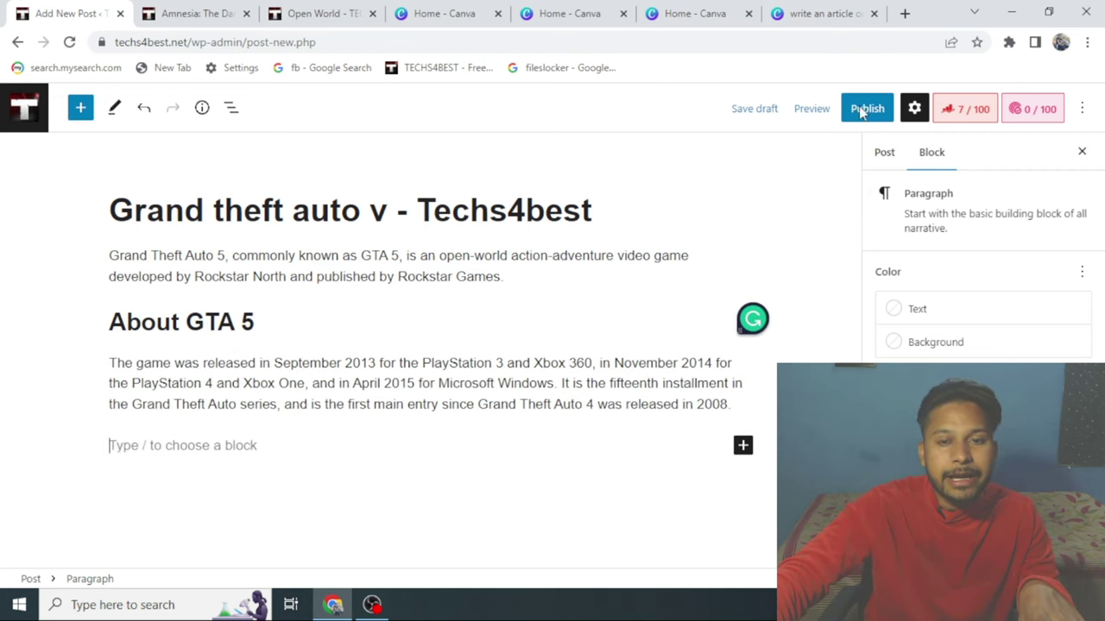
Copy the Canva article's second paragraph, beginning "GTA 5 is set in the fictional city", and return to the WordPress post
click(820, 13)
click(592, 366)
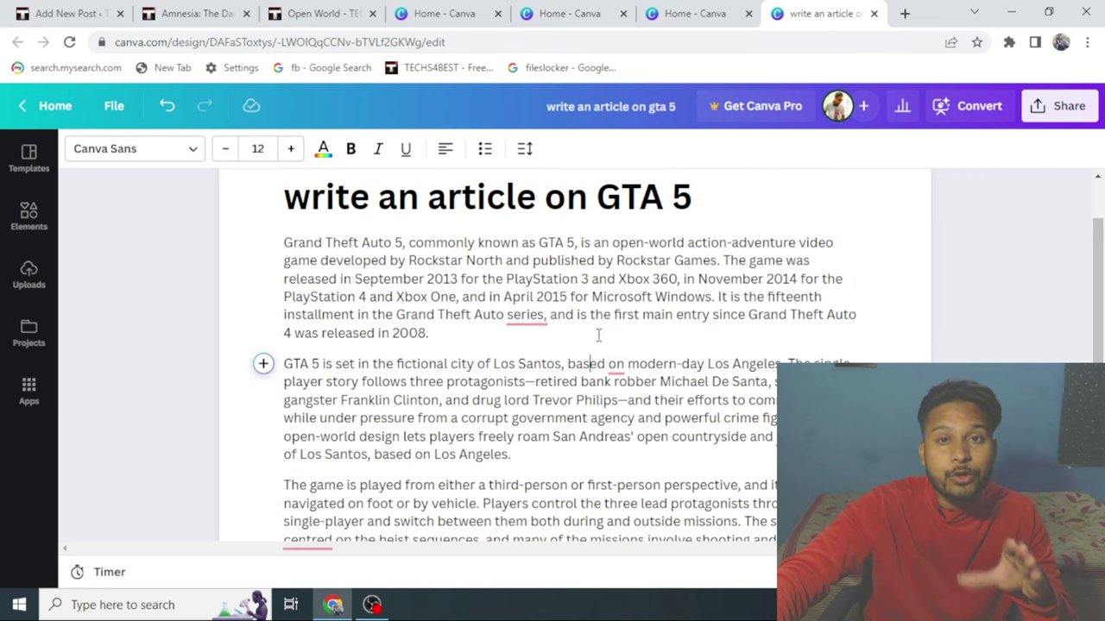
scroll(596, 335, down, 2)
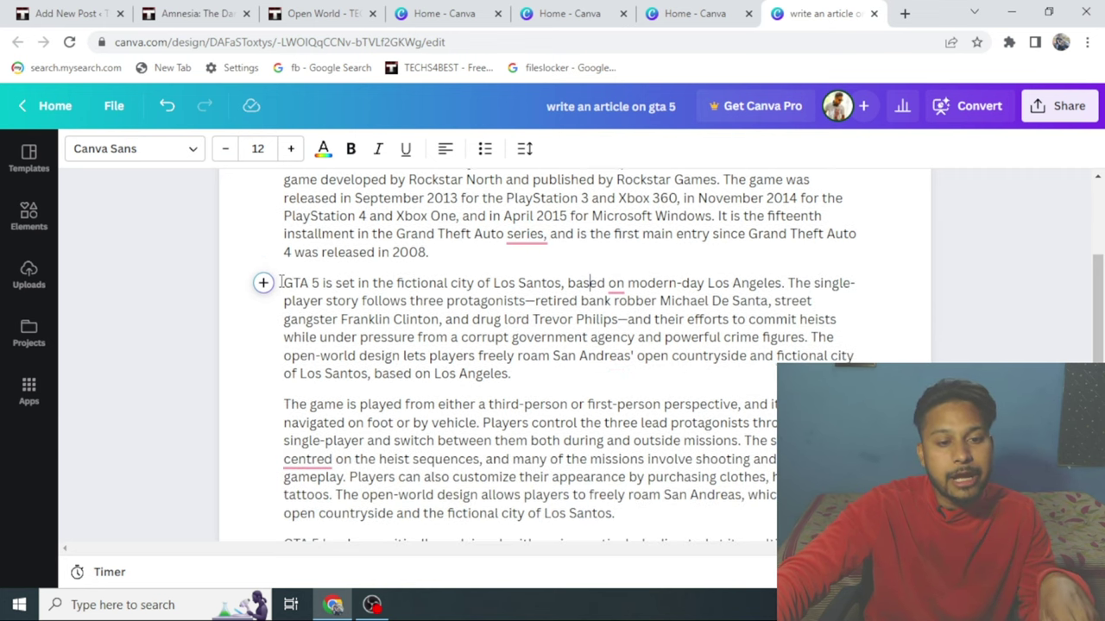
drag(285, 282, 634, 375)
key(ctrl+c)
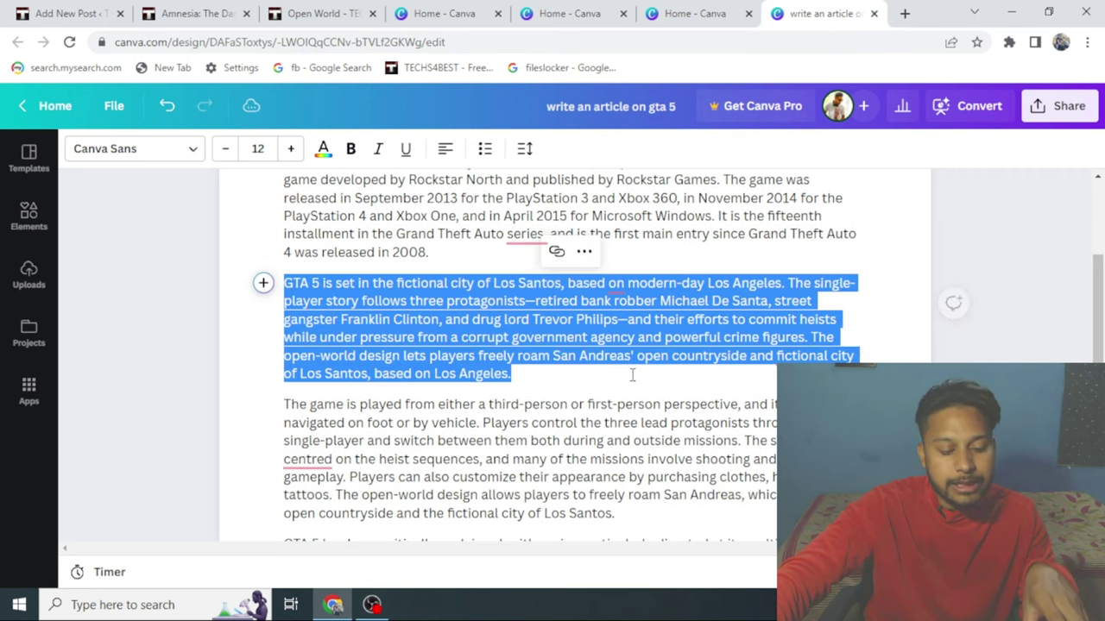
click(38, 12)
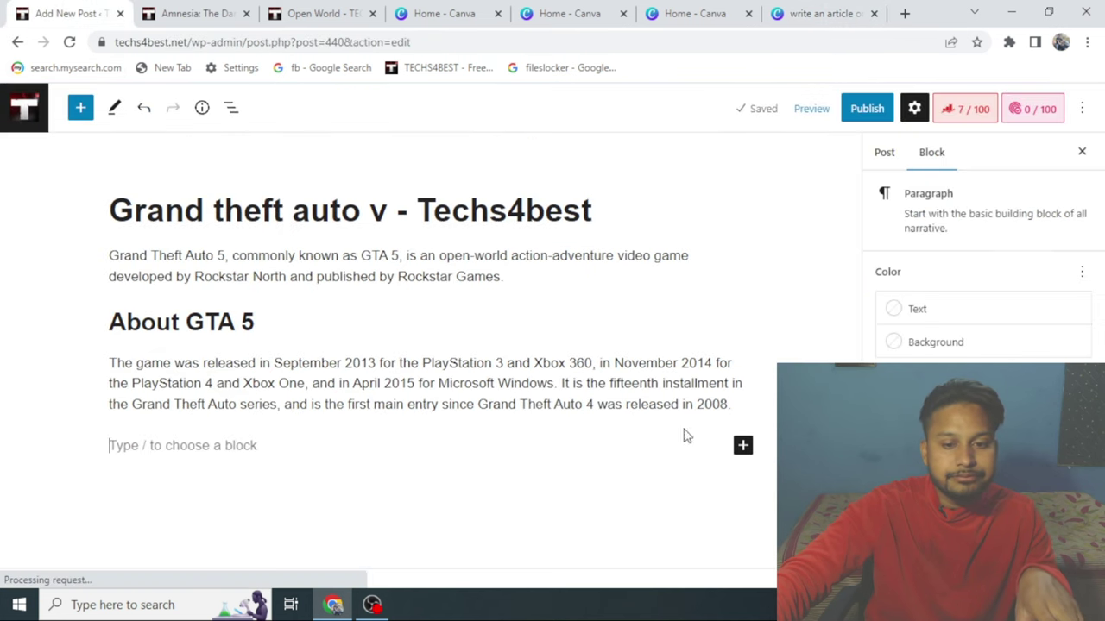
Insert a heading block "Open world game" at the end of the post and paste the copied paragraph beneath it
click(743, 446)
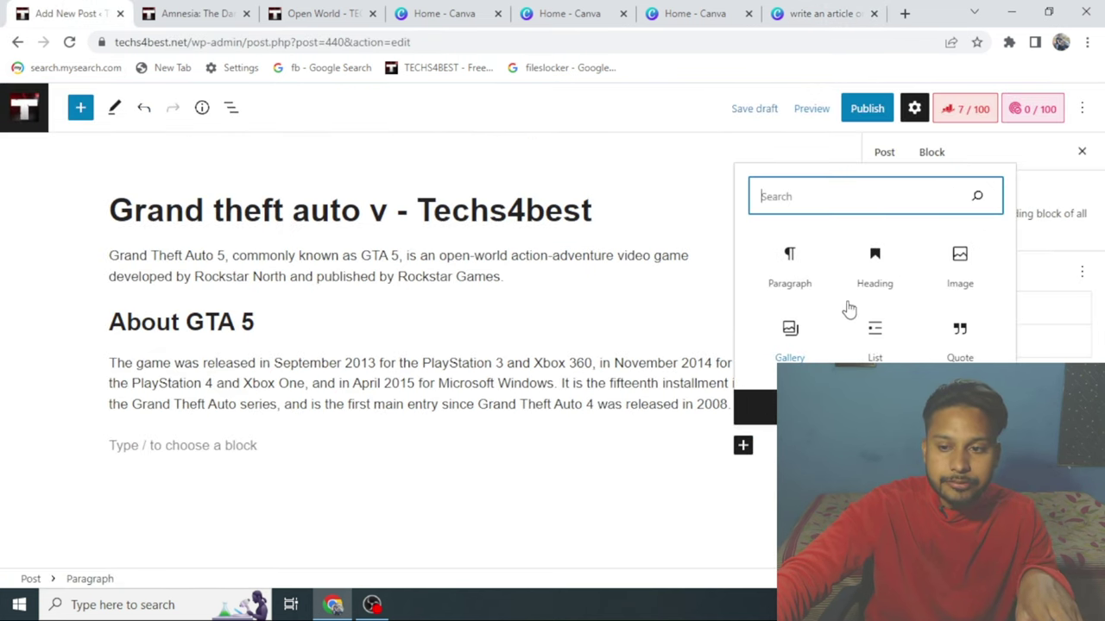
click(877, 266)
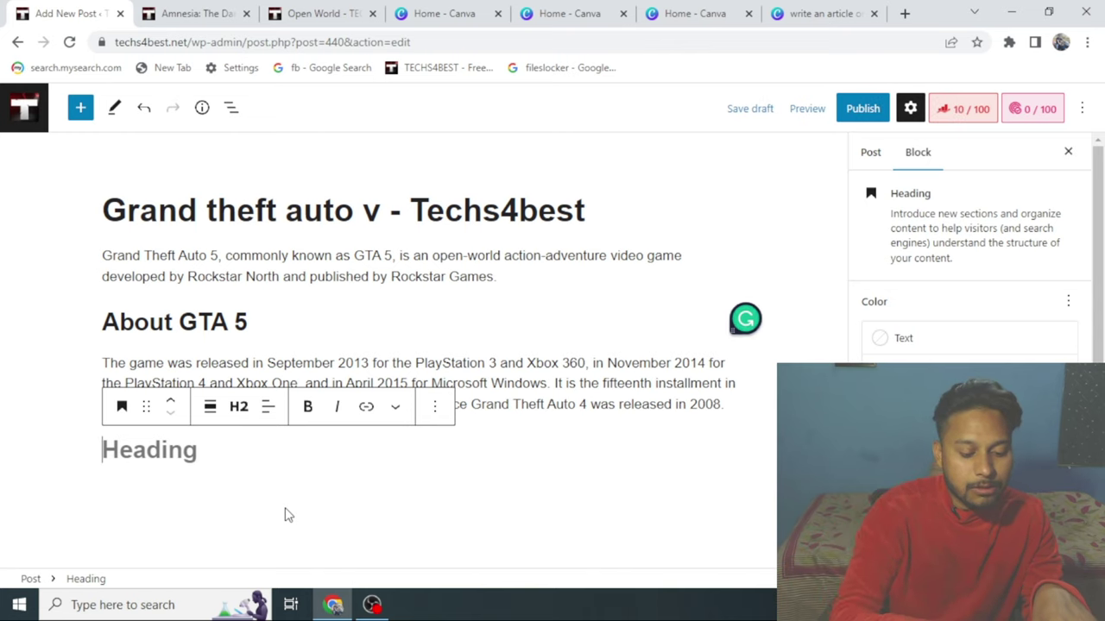
text(Open )
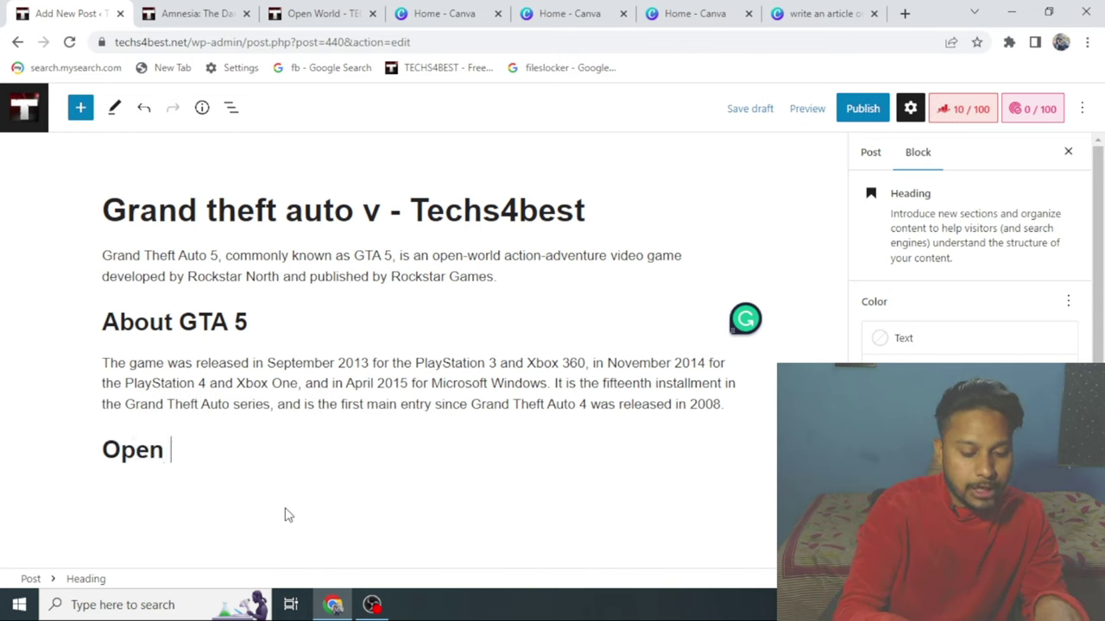
text(world game)
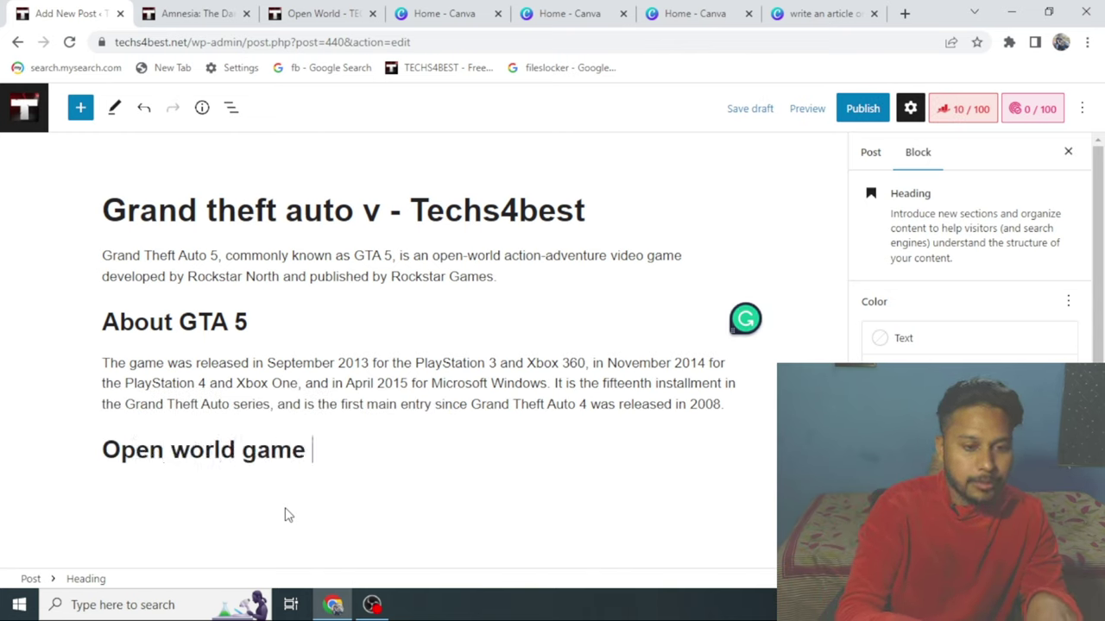
key(Return)
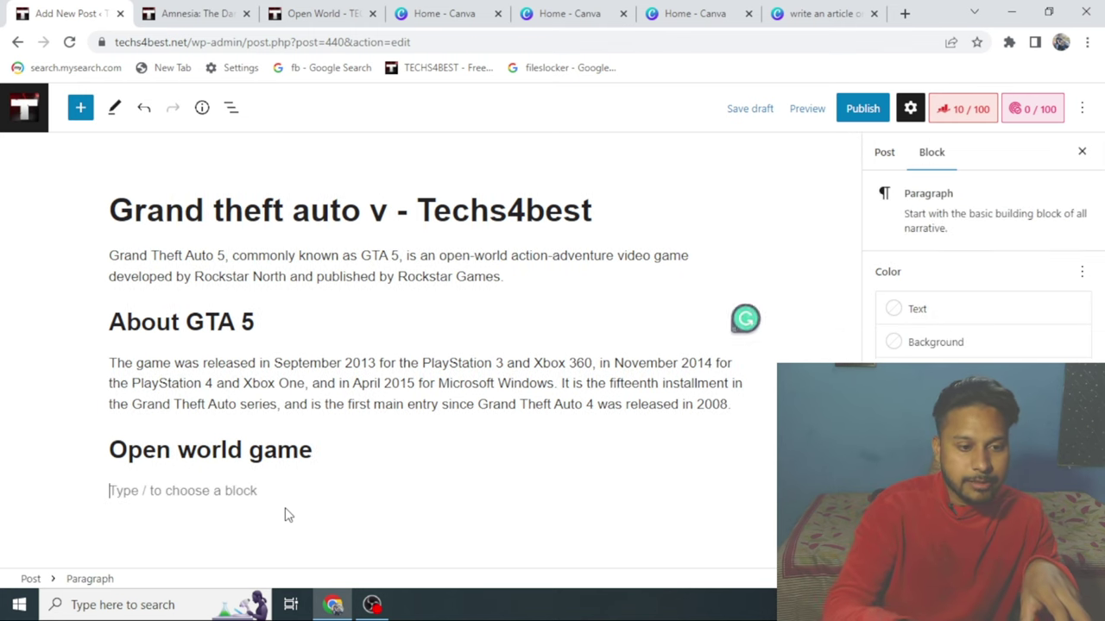
key(ctrl+v)
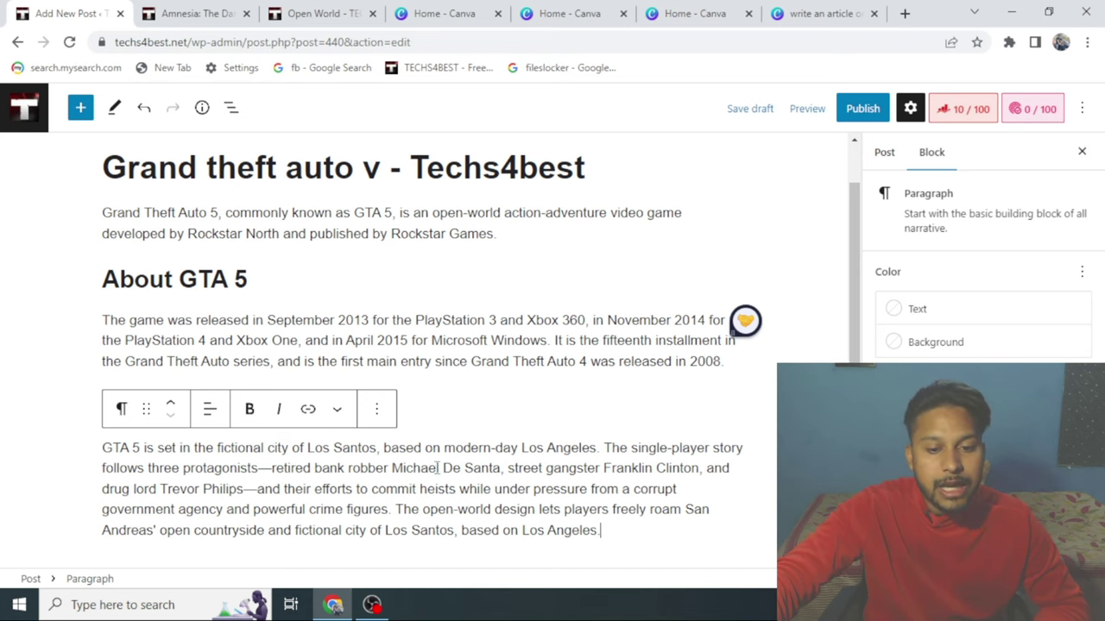
Split the "Open world game" paragraph before "street gangster" and insert an H3 heading block between the two parts
key(Return)
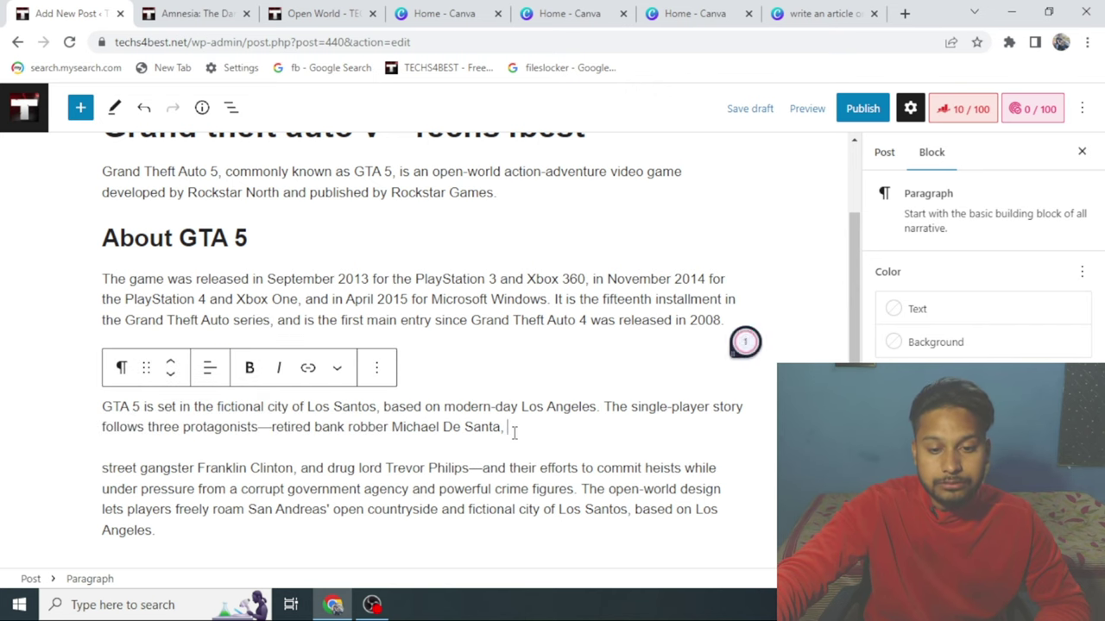
key(Return)
click(736, 427)
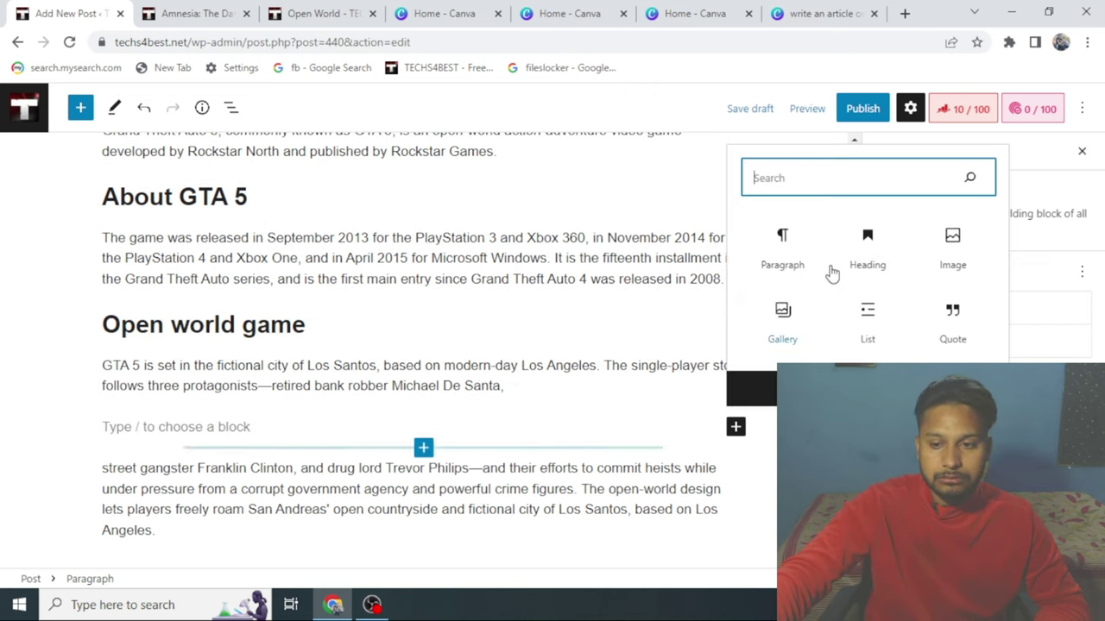
click(866, 238)
click(231, 390)
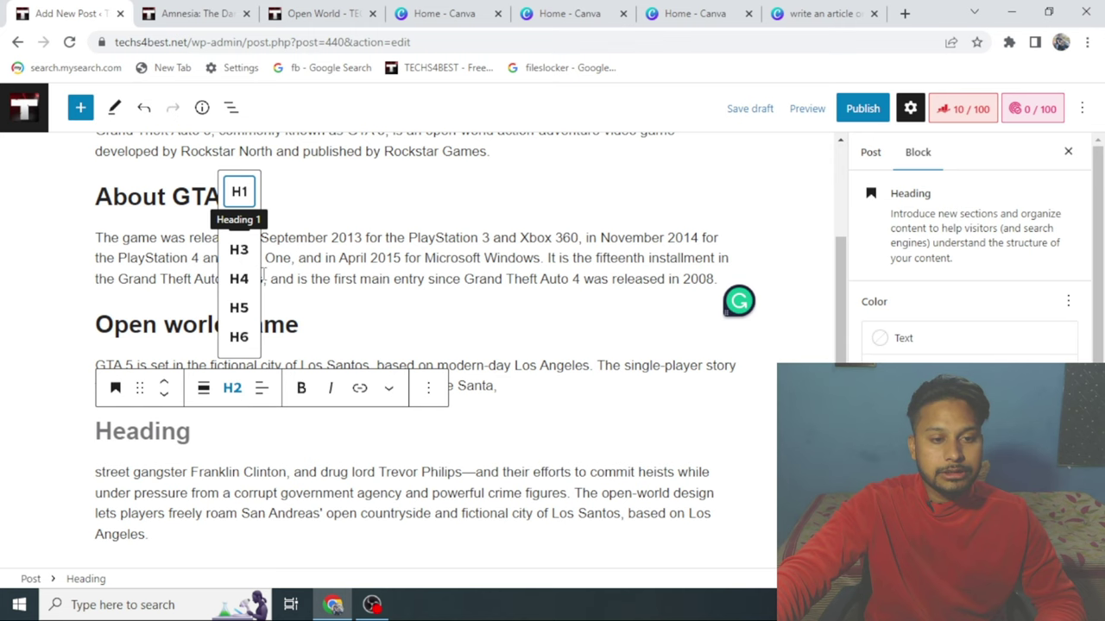
click(238, 252)
click(134, 429)
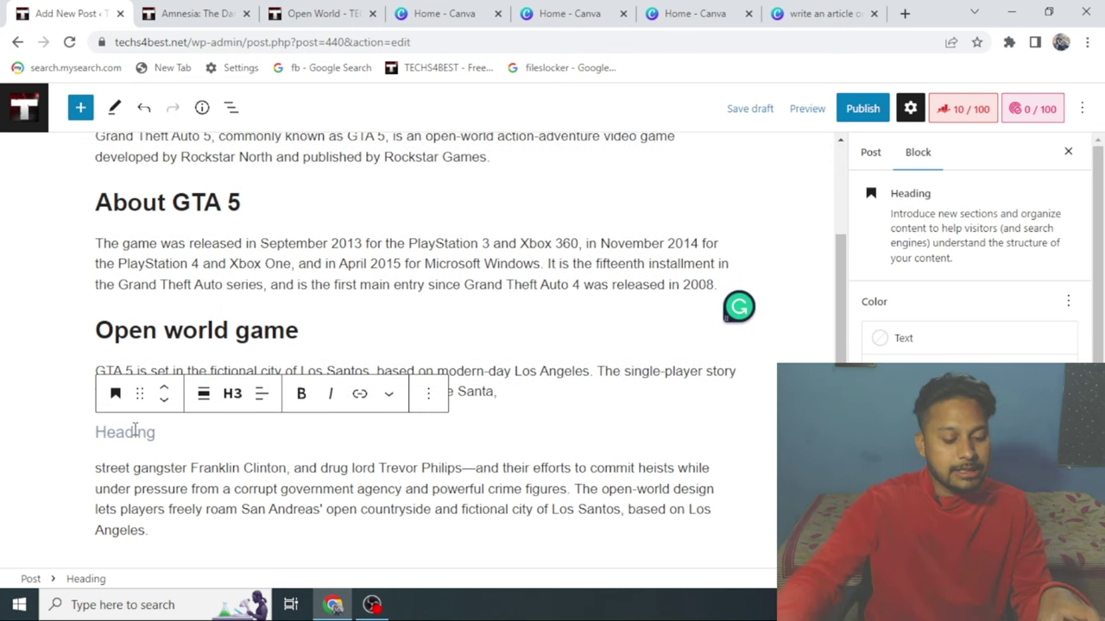
Enter "Features" as the text of the empty H3 heading
text(Gr)
key(BackSpace)
key(BackSpace)
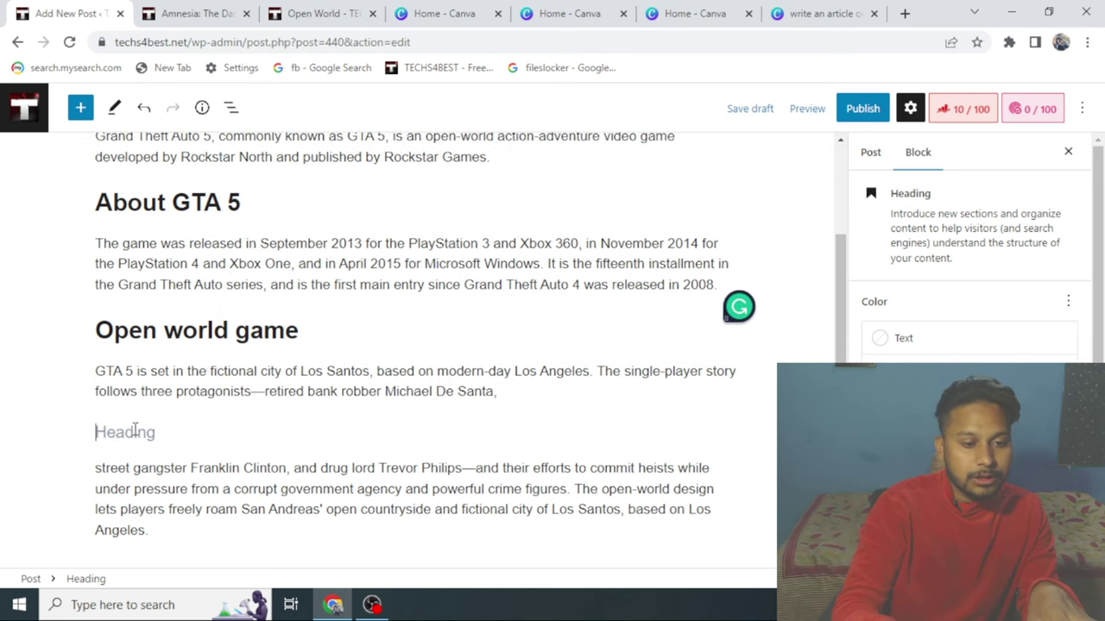
text(F)
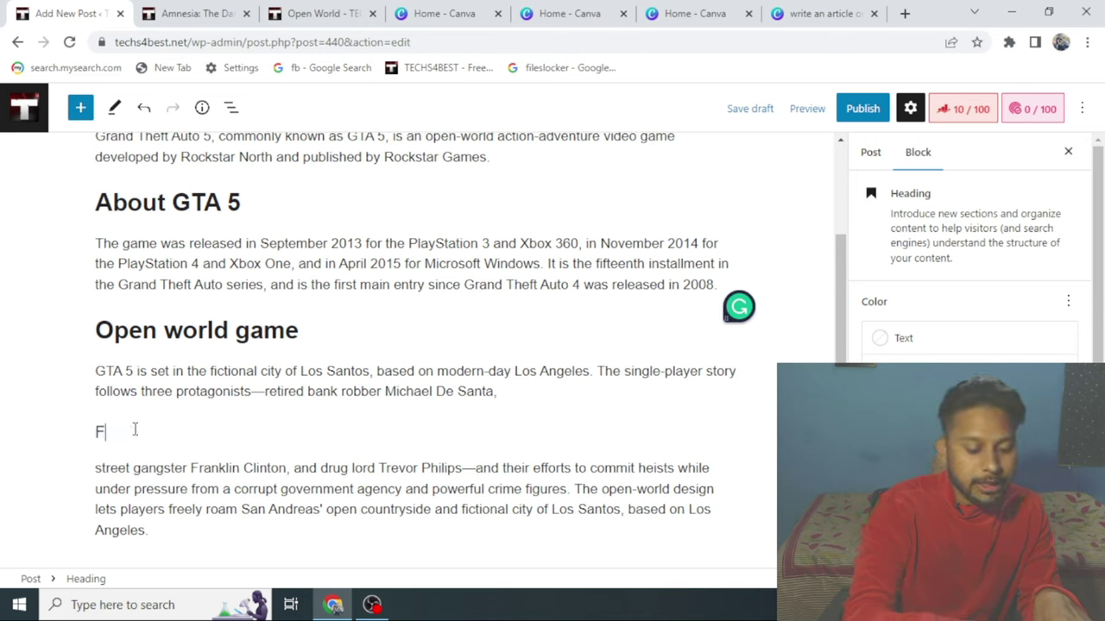
text(eatures)
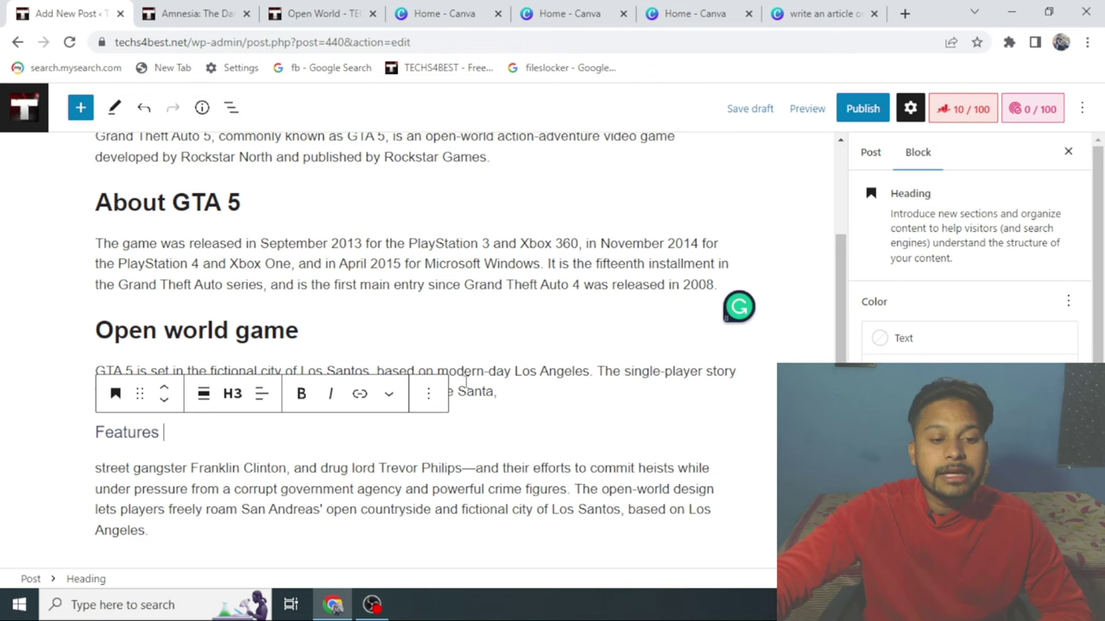
key(BackSpace)
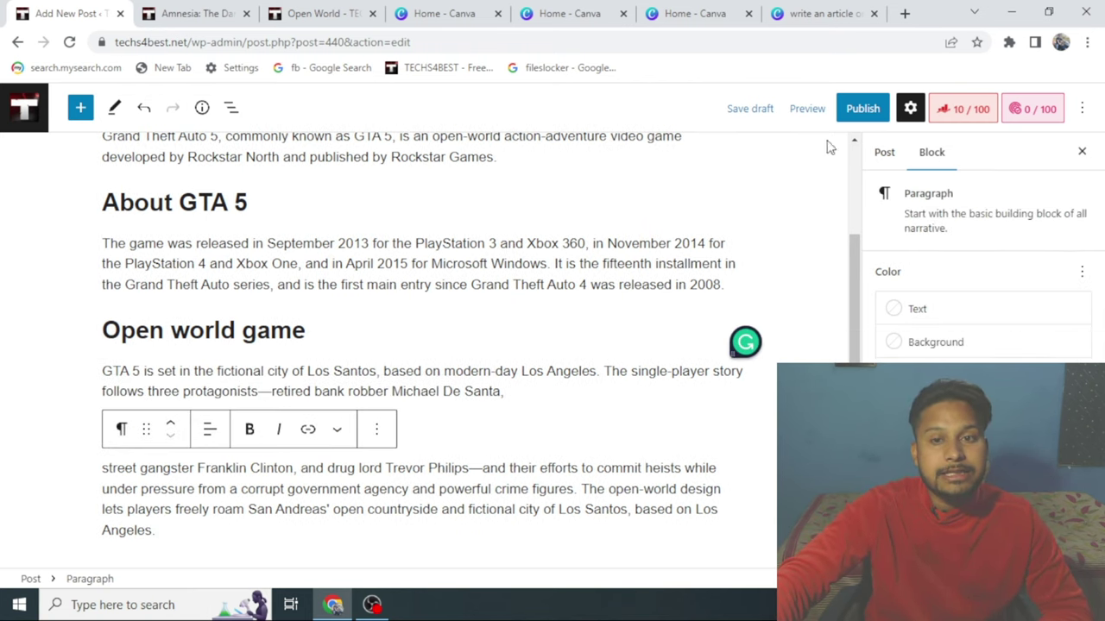
Switch to the Canva document and generate a "features of gta 5" section with Magic Write at the end of the article
click(824, 13)
scroll(422, 481, down, 5)
click(509, 467)
click(263, 469)
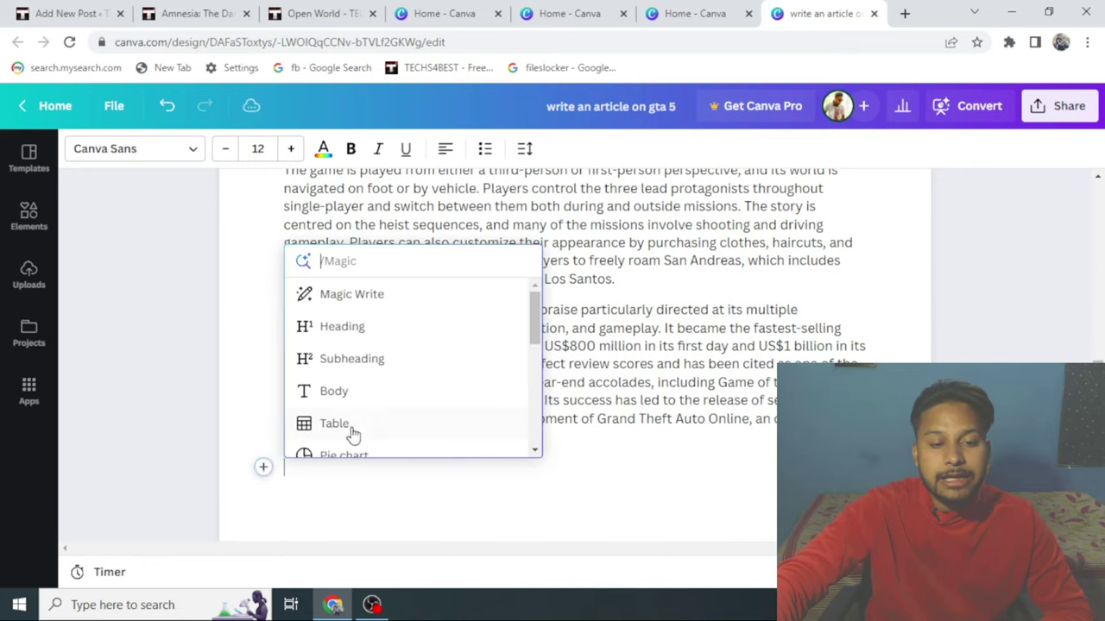
click(343, 294)
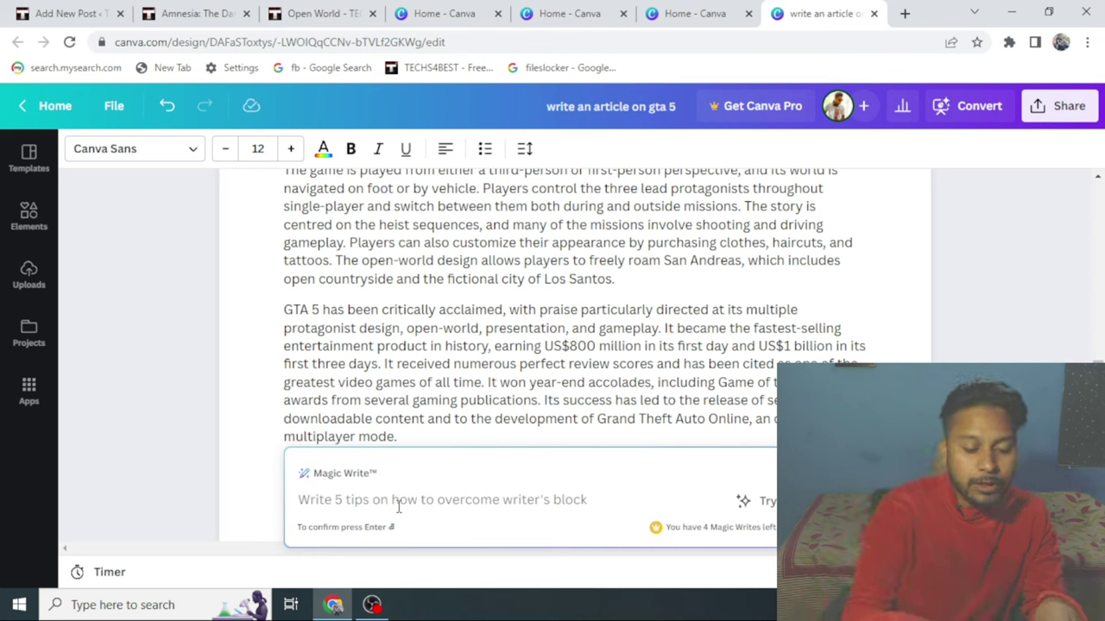
text(features of gta 5)
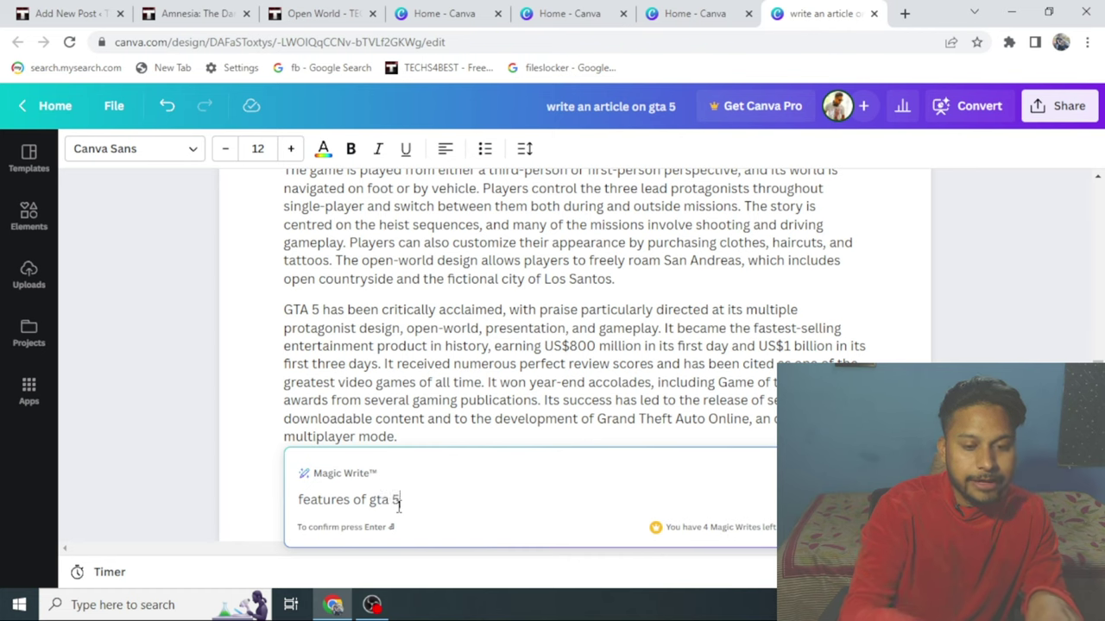
key(Return)
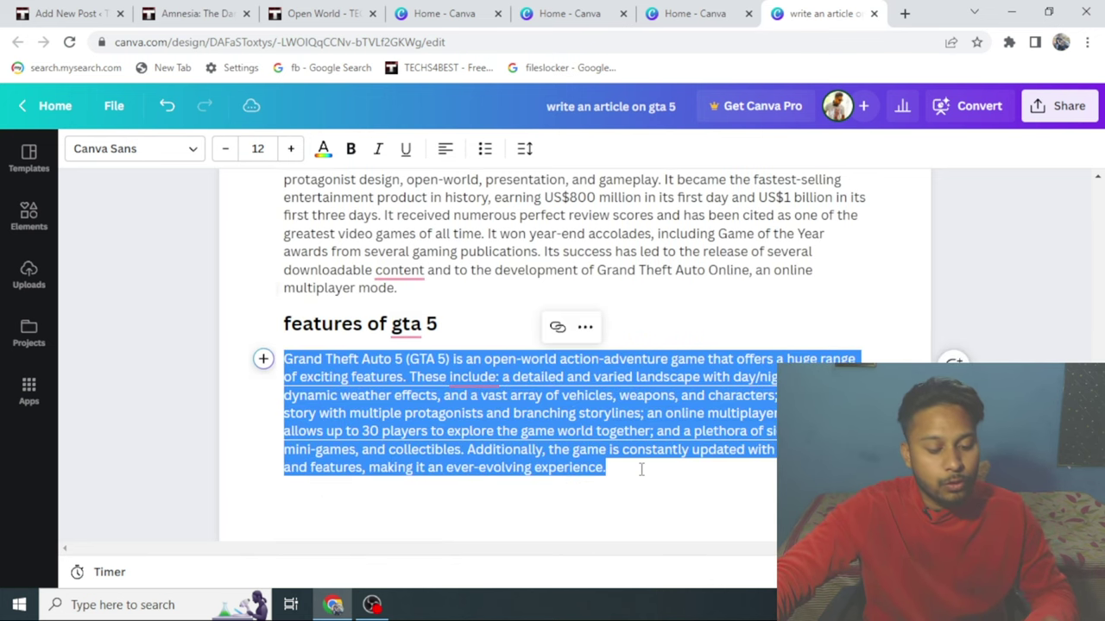
Return to the WordPress post and add an H2 heading "Features of gta 5" after its last paragraph
click(52, 12)
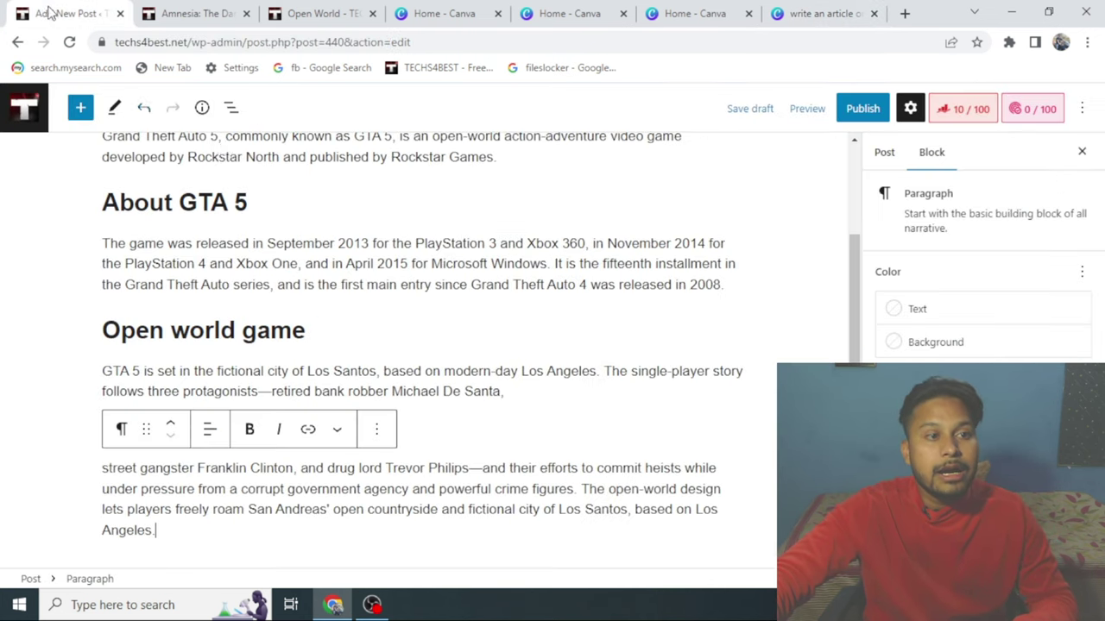
click(172, 530)
key(Return)
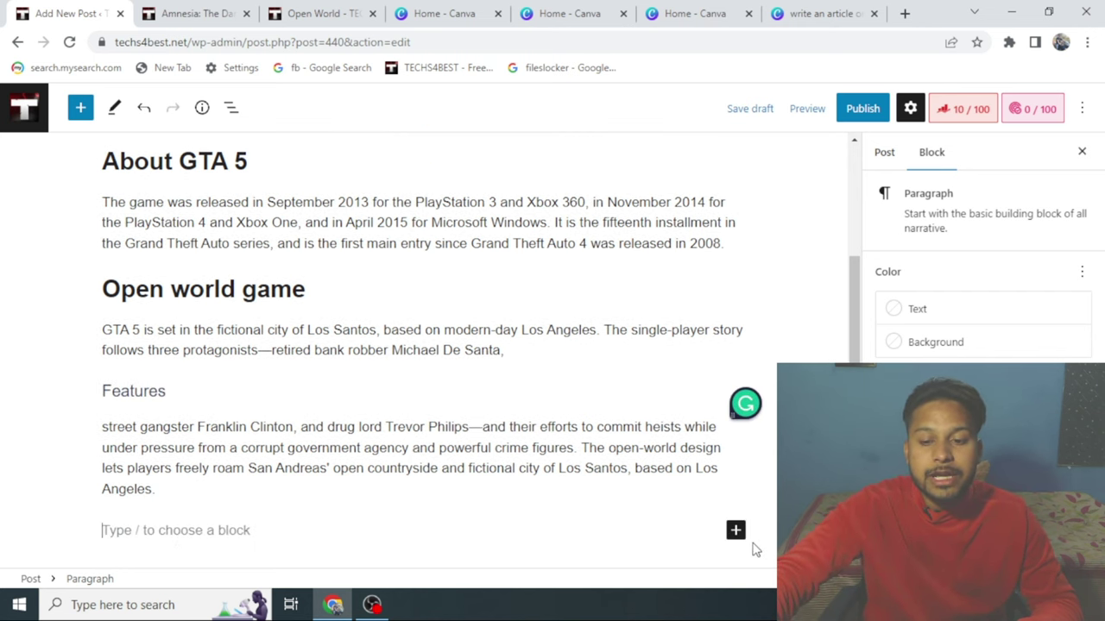
click(735, 530)
click(870, 346)
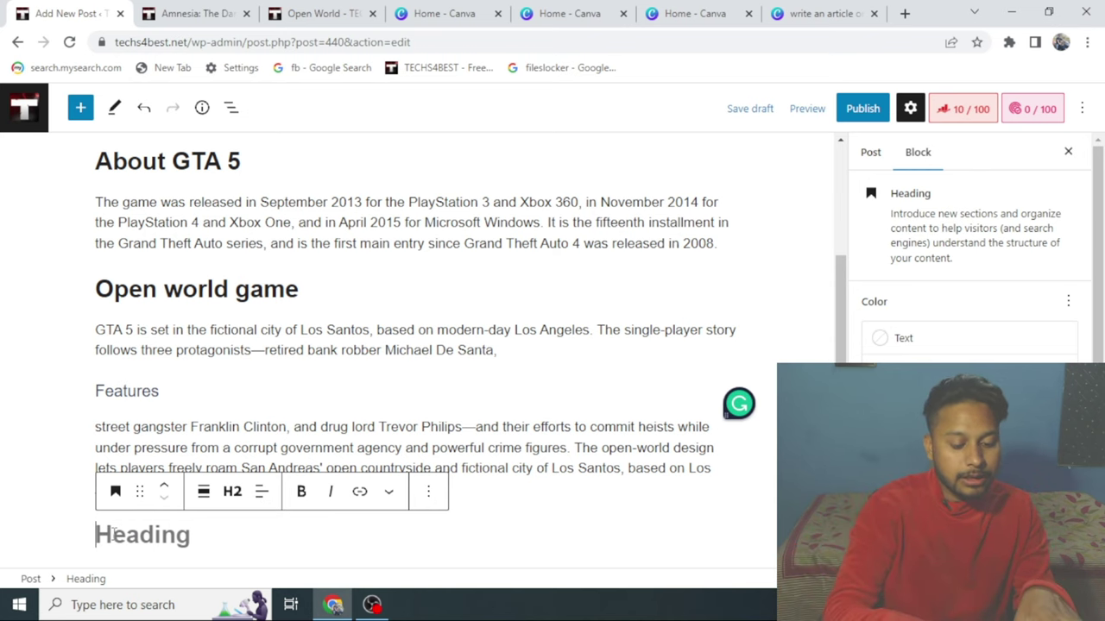
text(Features )
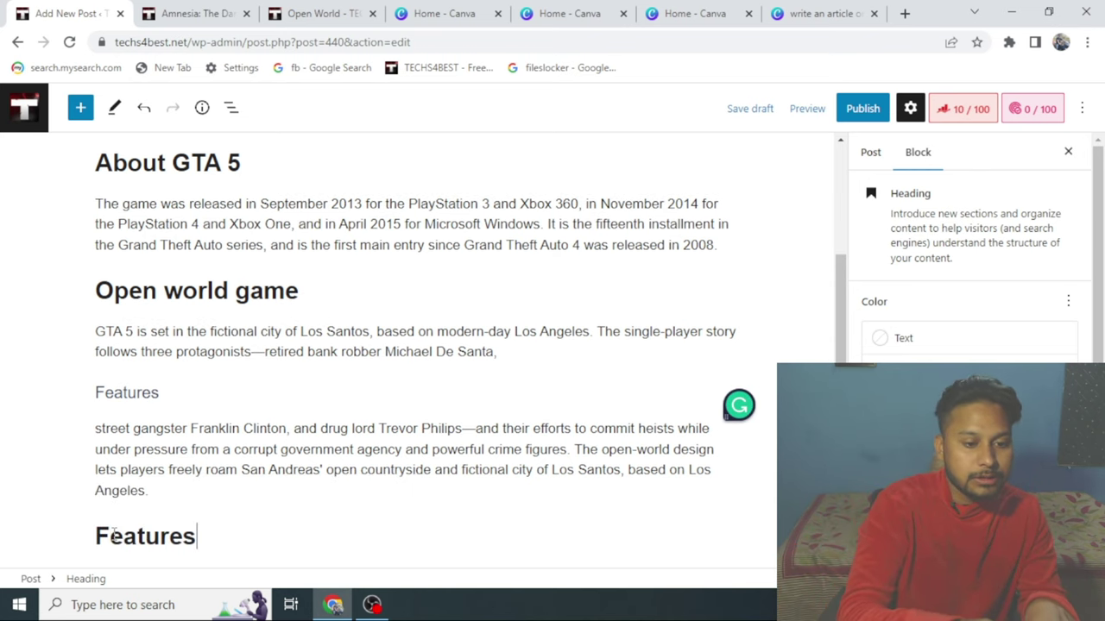
text(of gta5)
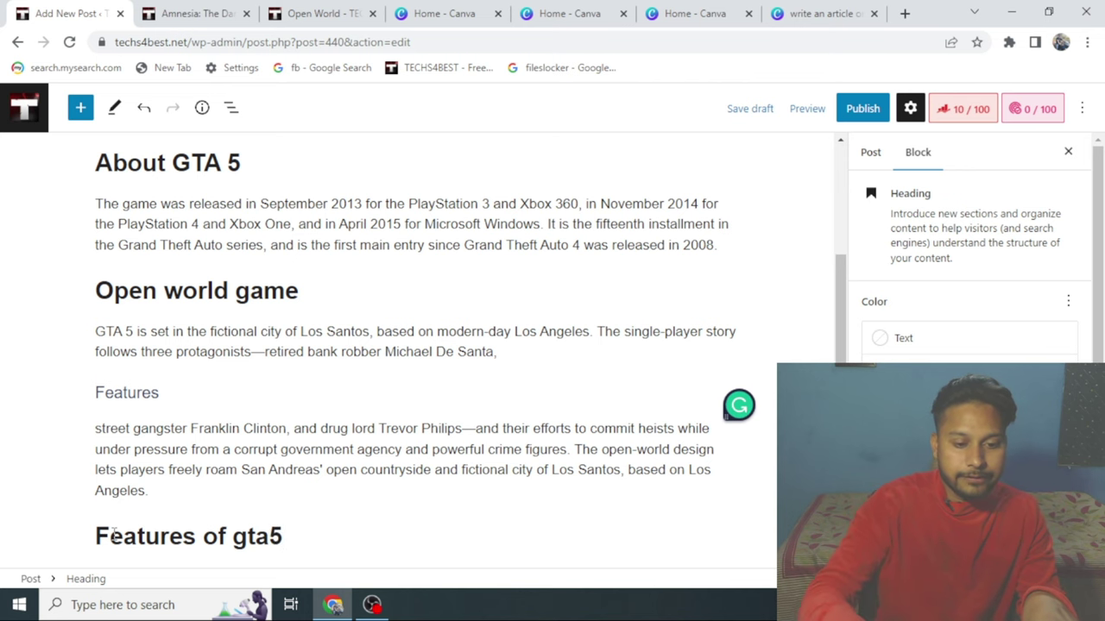
key(BackSpace)
text(5)
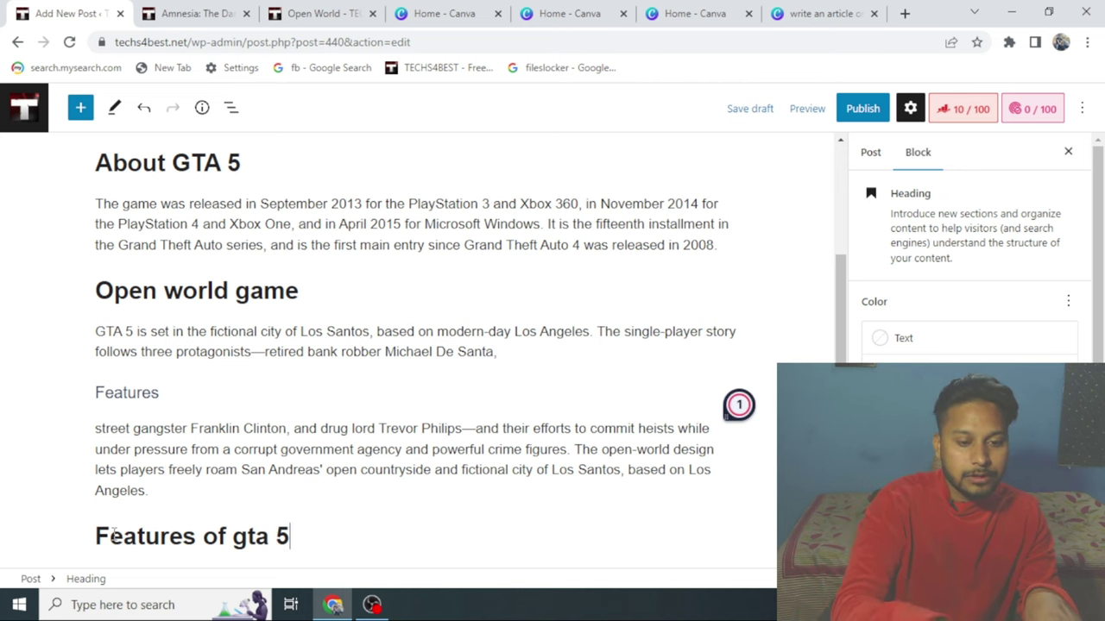
Paste the generated GTA 5 features text as a paragraph beneath the "Features of gta 5" heading and place the cursor in it
key(Return)
text(Grand Theft Auto 5 (GTA 5) is an open-world action-adventure game that offers a huge range of exciting features. These include: a detailed and varied landscape with day/night cycles, dynamic weather effects, and a vast array of vehicles, weapons, and characters; an engaging story with multiple protagonists and branching storylines; an online multiplayer mode that allows up to 30 players to explore the game world together; and a plethora of side activities, mini-games, and collectibles. Additionally, the game is constantly updated with new content and features, making it an ever-evolving experience.)
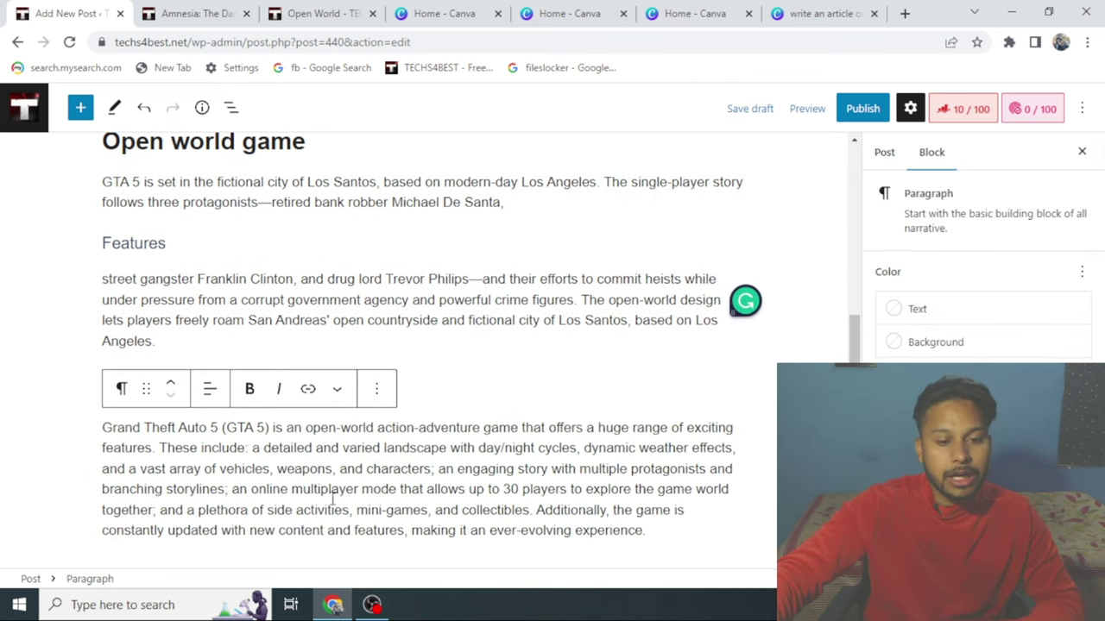
click(158, 447)
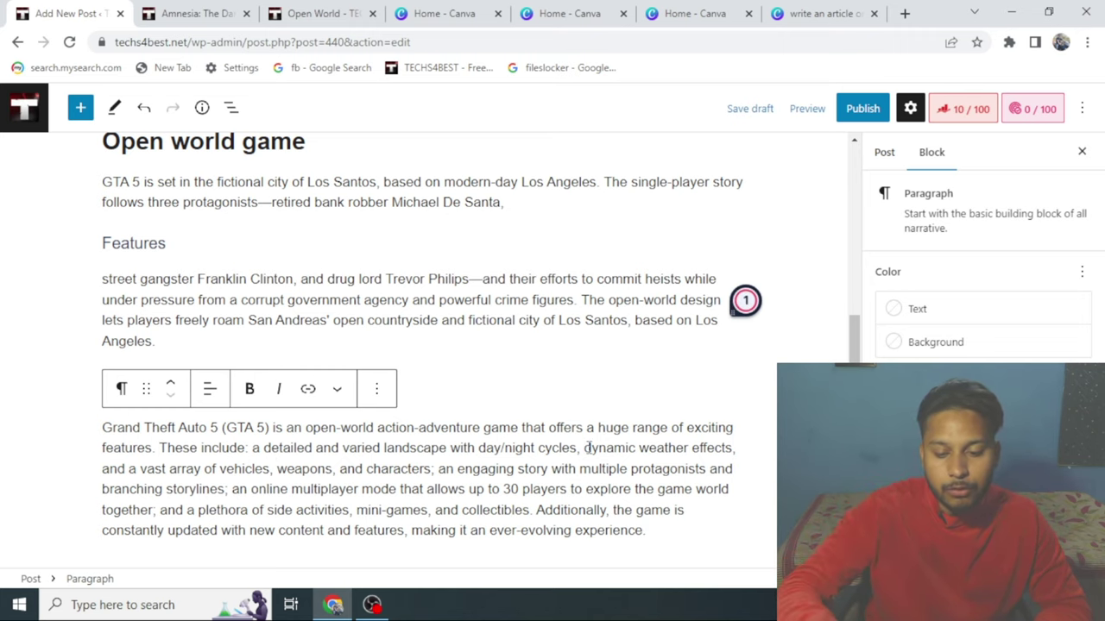
Split the features paragraph before "dynamic weather effects", remove the comma after "cycles" and add an empty block between the two parts
key(Return)
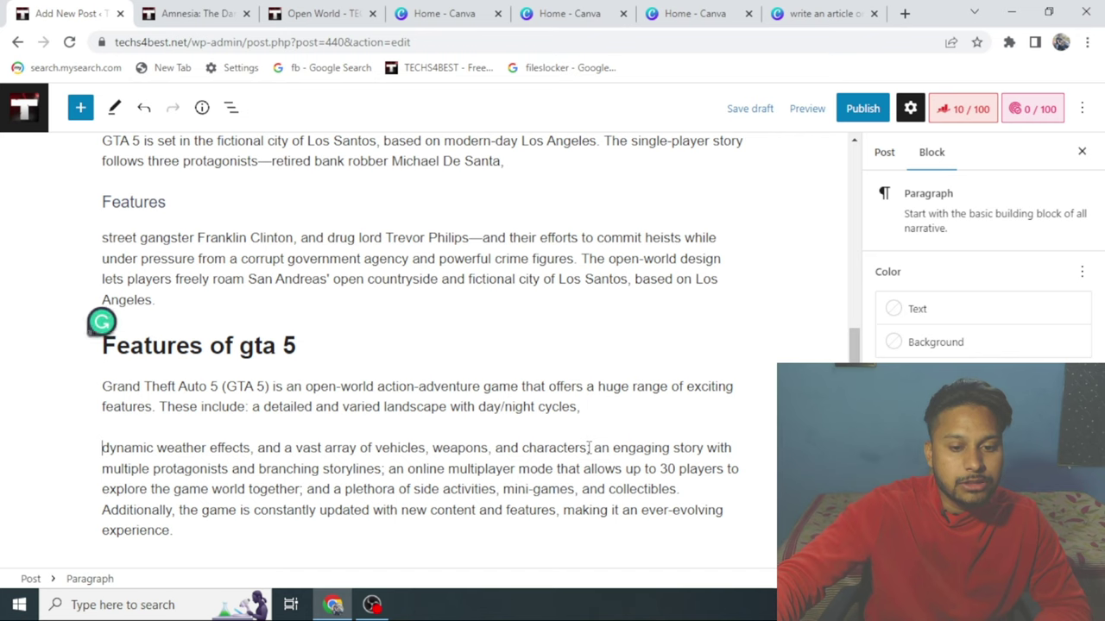
click(588, 405)
key(BackSpace)
key(Return)
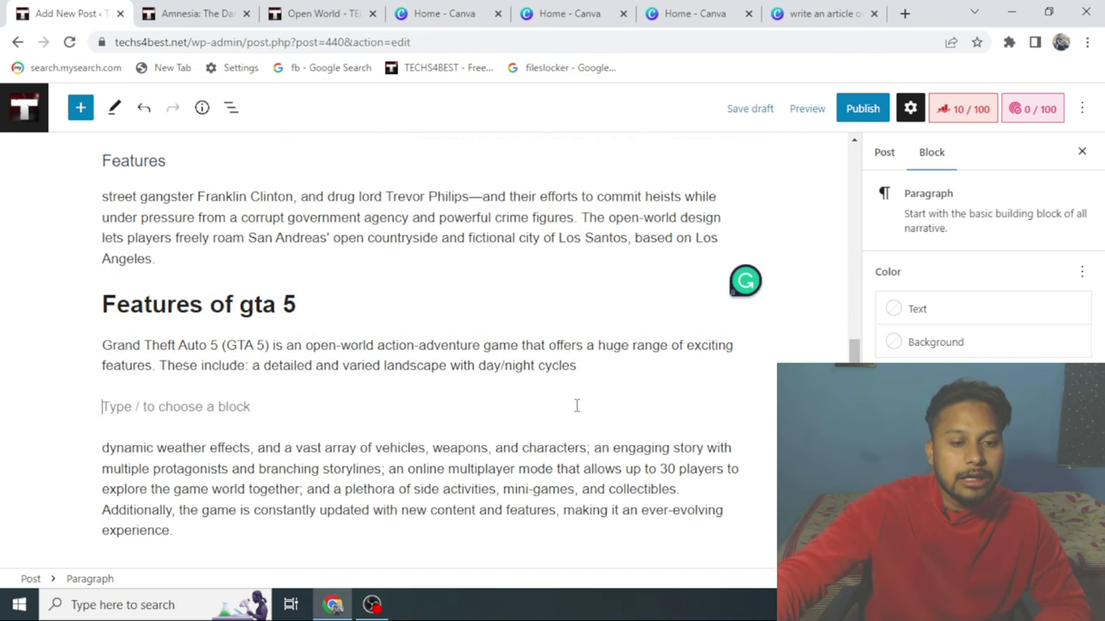
Insert a heading in the empty block between the two features paragraphs and set it to H3
click(736, 408)
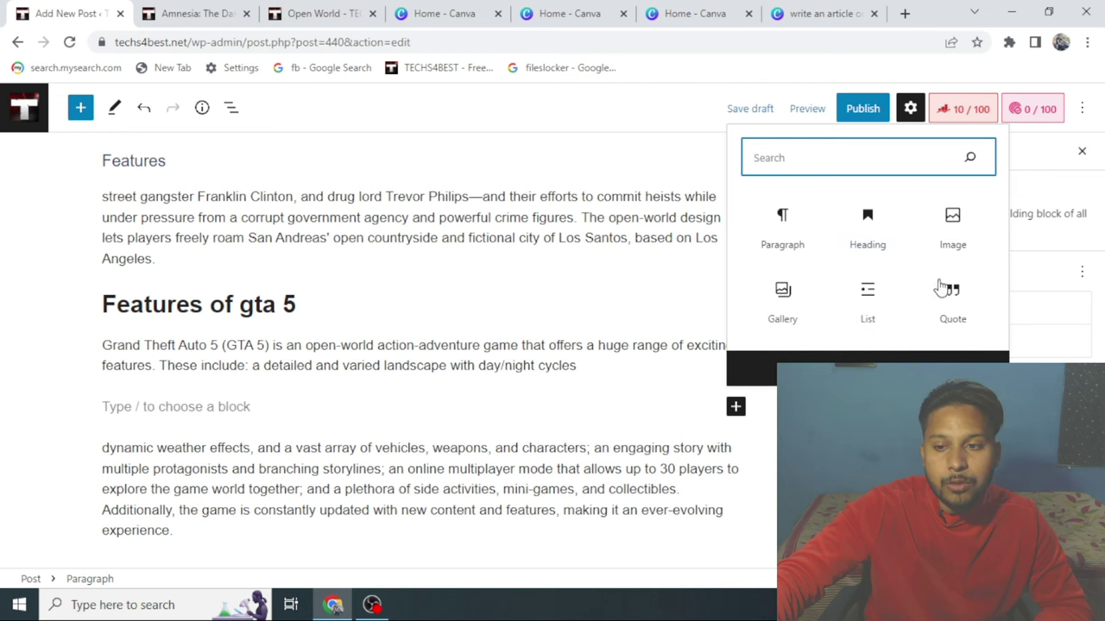
click(867, 227)
click(232, 367)
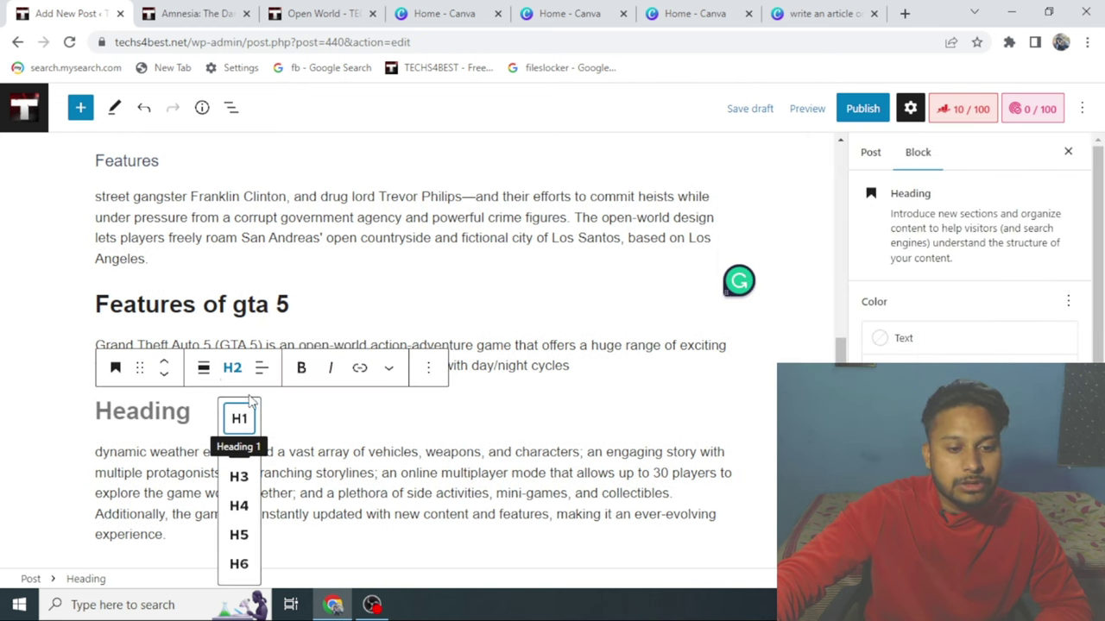
click(240, 476)
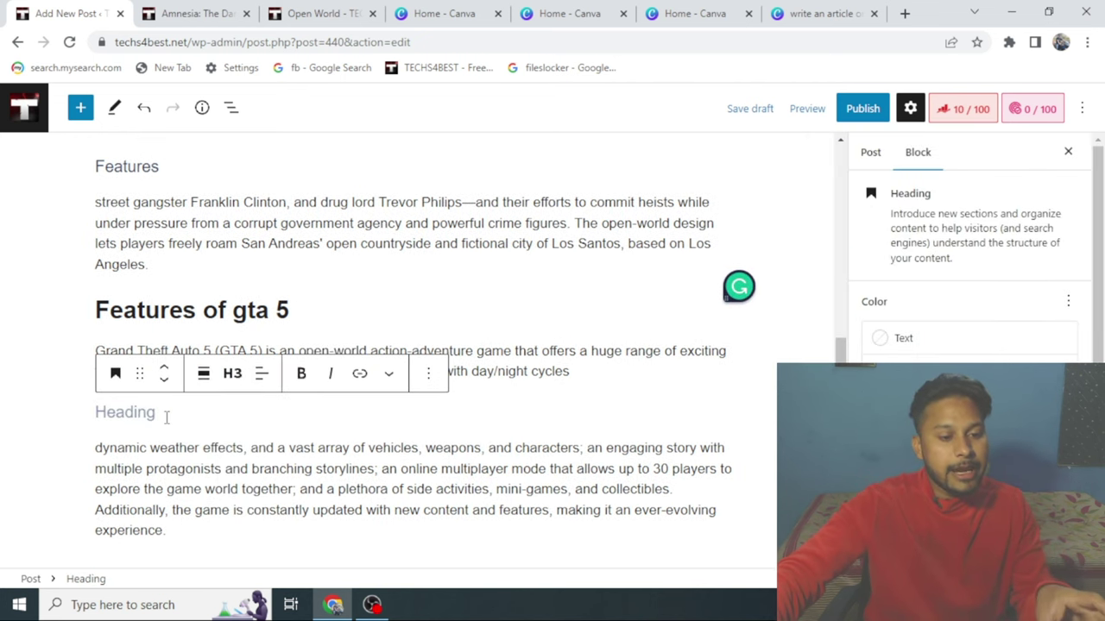
Enter "weather report and charcters" as the text of the new H3 heading
text(wea)
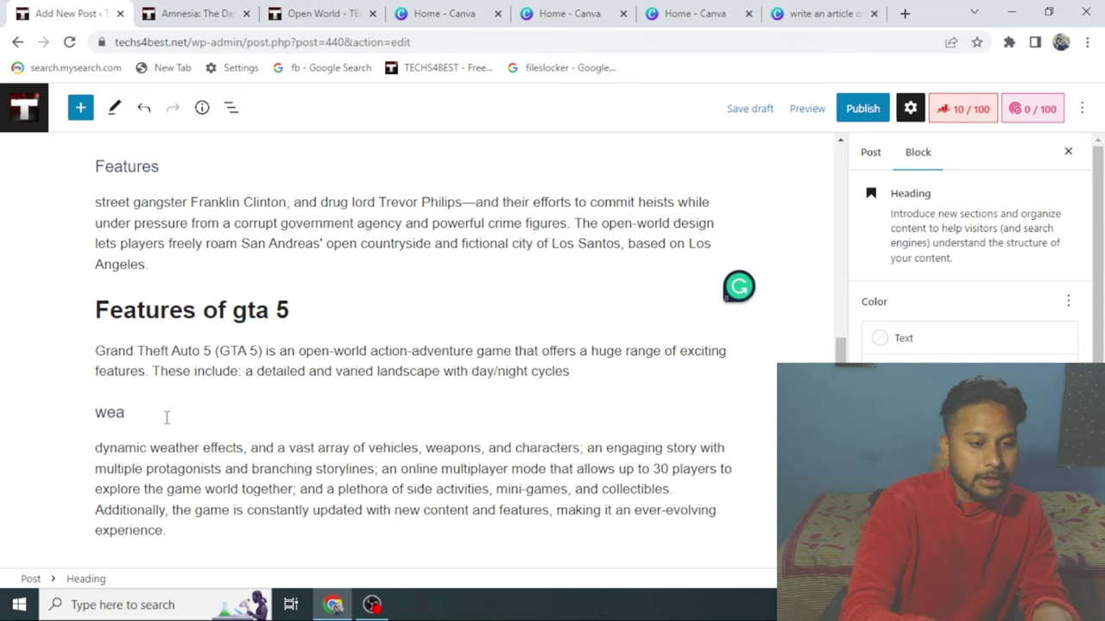
text(ther)
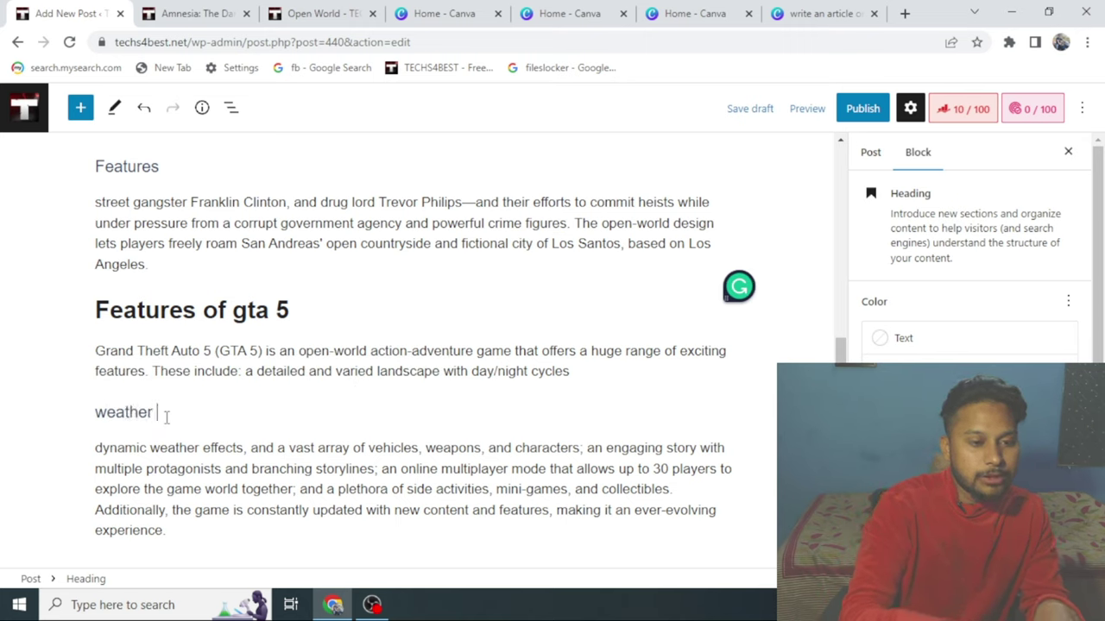
text( repoe)
key(BackSpace)
text(rt )
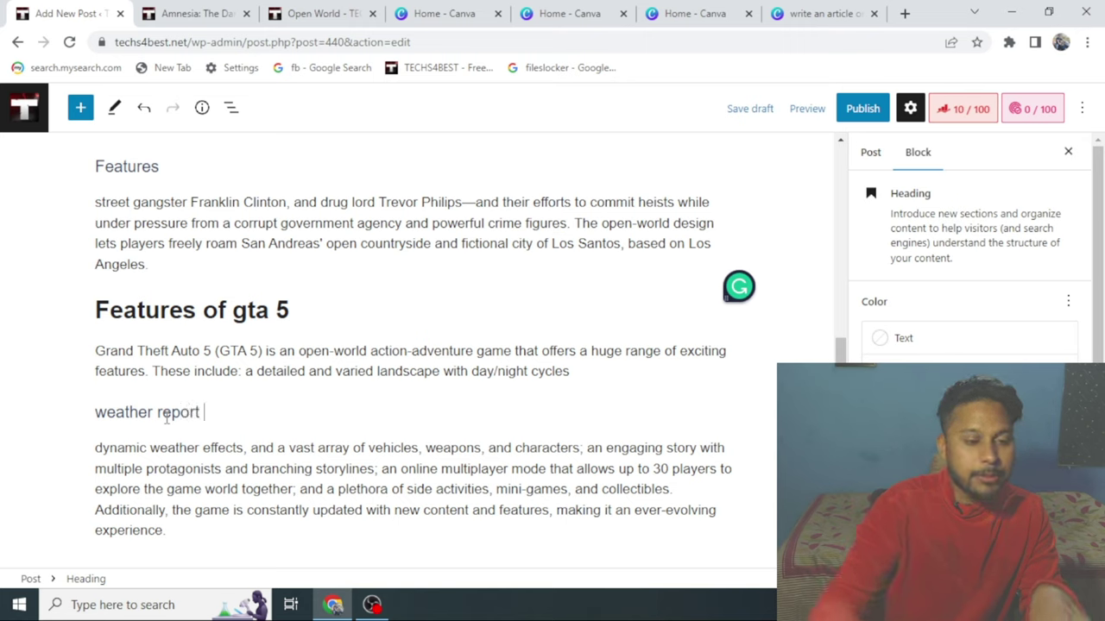
text(and char)
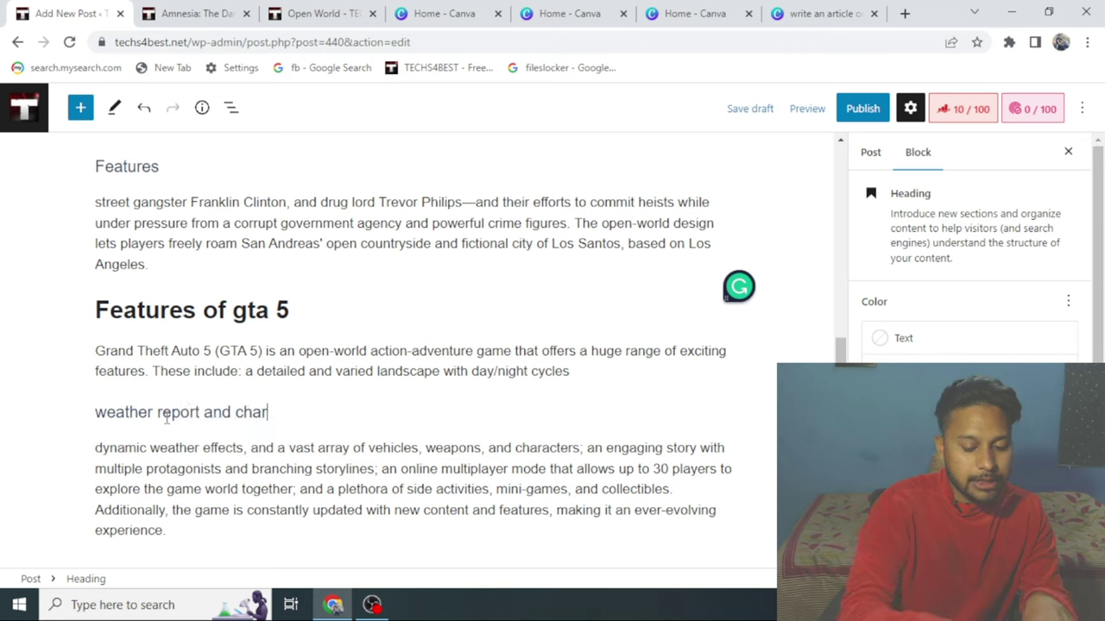
text(cters)
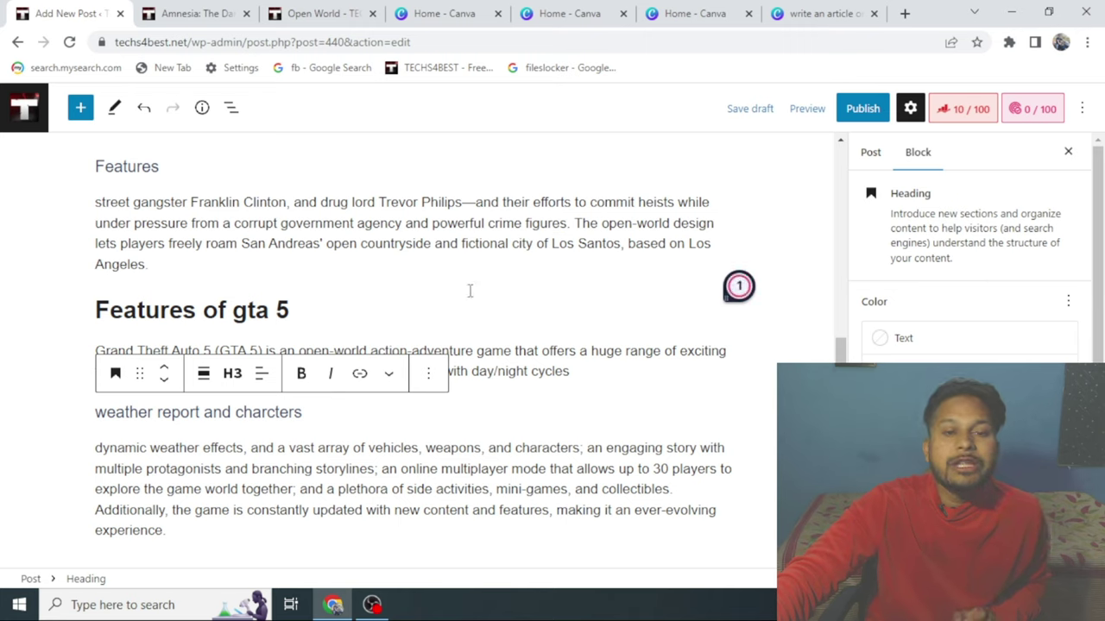
Review the post's structure from the title through the "About GTA 5" and "Features of gta 5" headings and their paragraphs
click(285, 316)
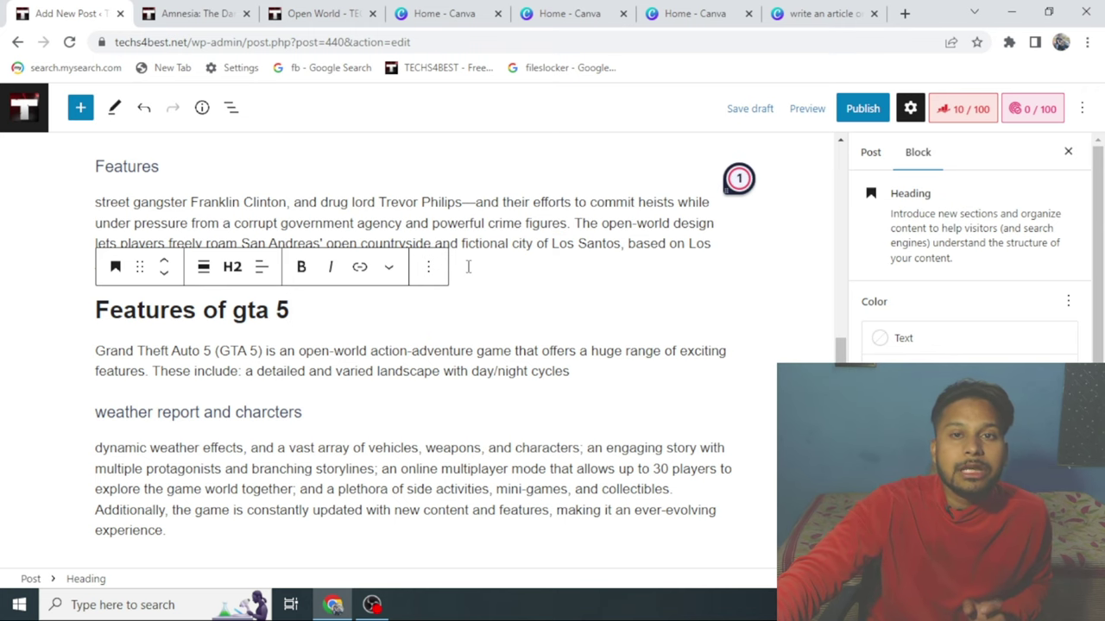
scroll(568, 264, up, 5)
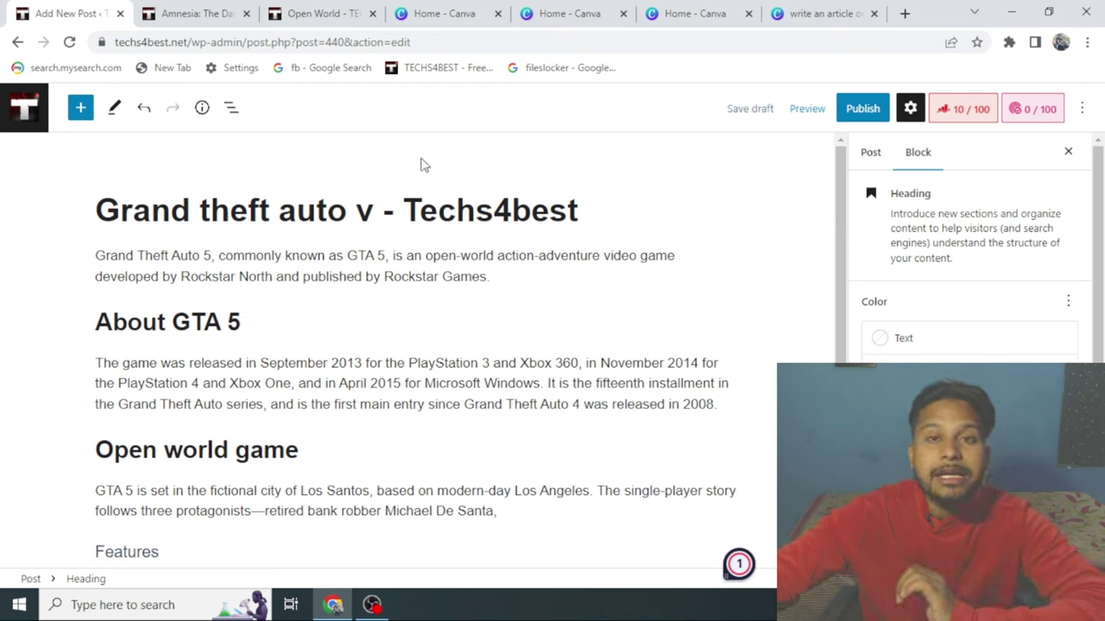
click(97, 330)
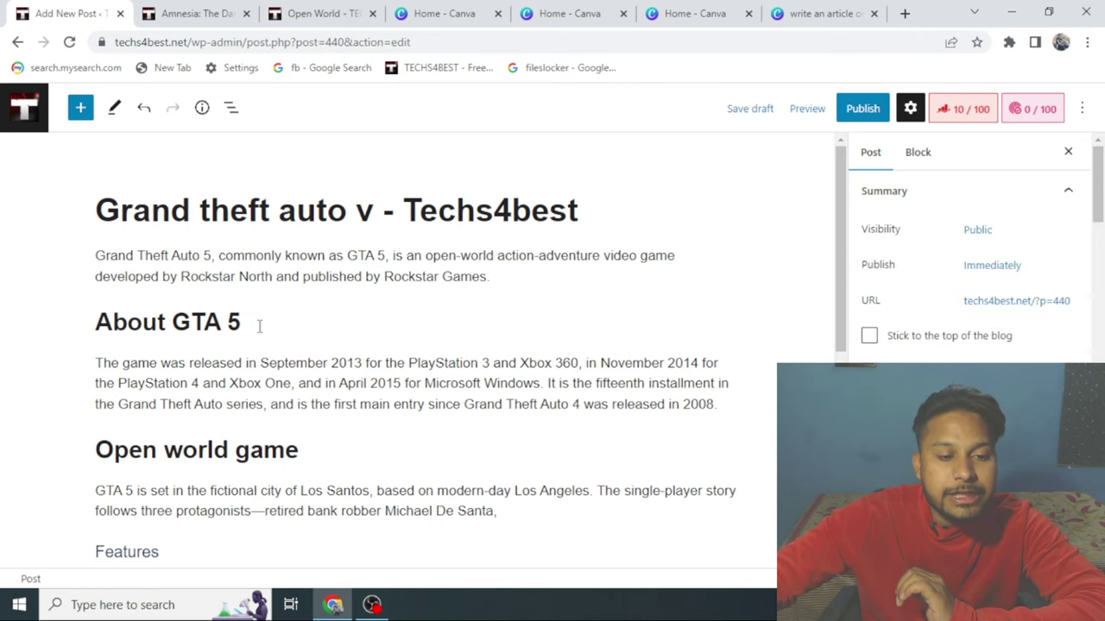
drag(259, 326, 95, 325)
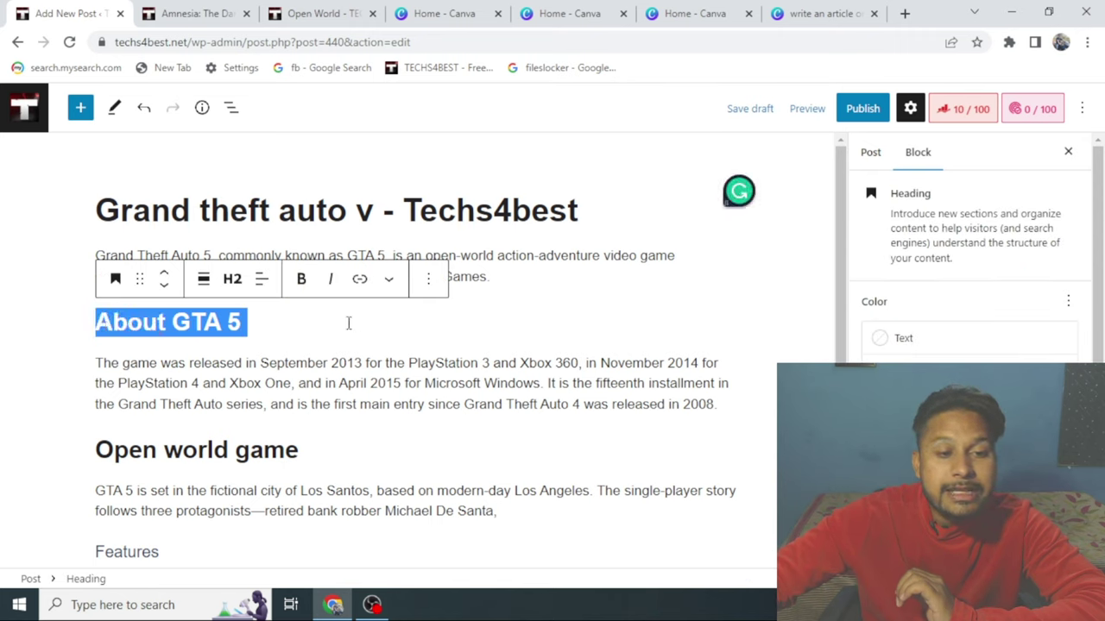
click(95, 365)
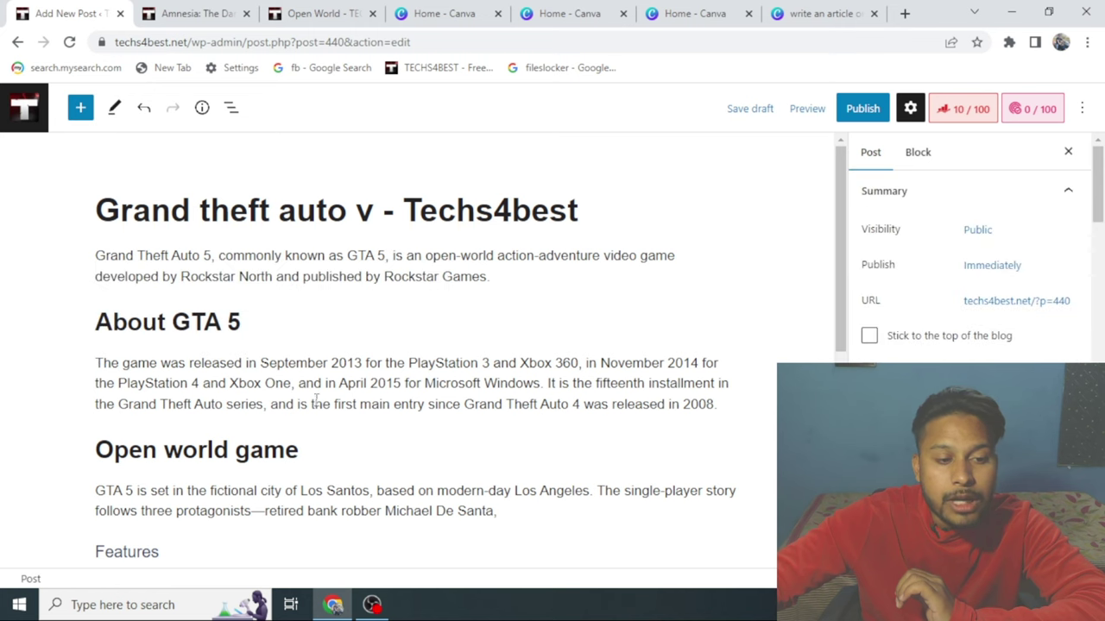
click(722, 405)
drag(103, 362, 285, 453)
click(138, 332)
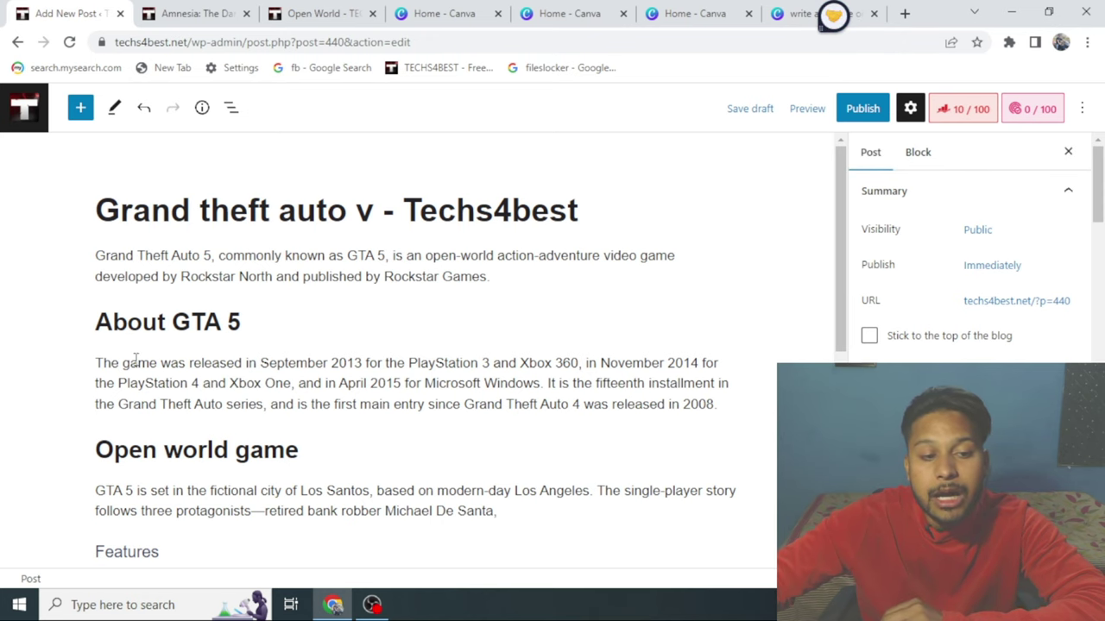
scroll(175, 363, down, 4)
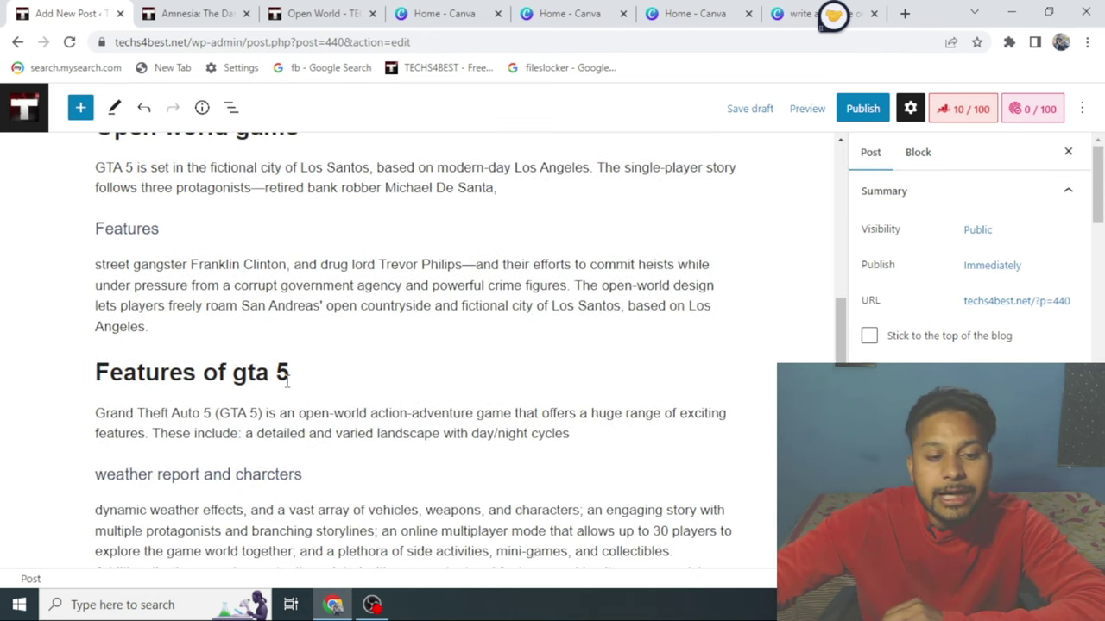
click(99, 414)
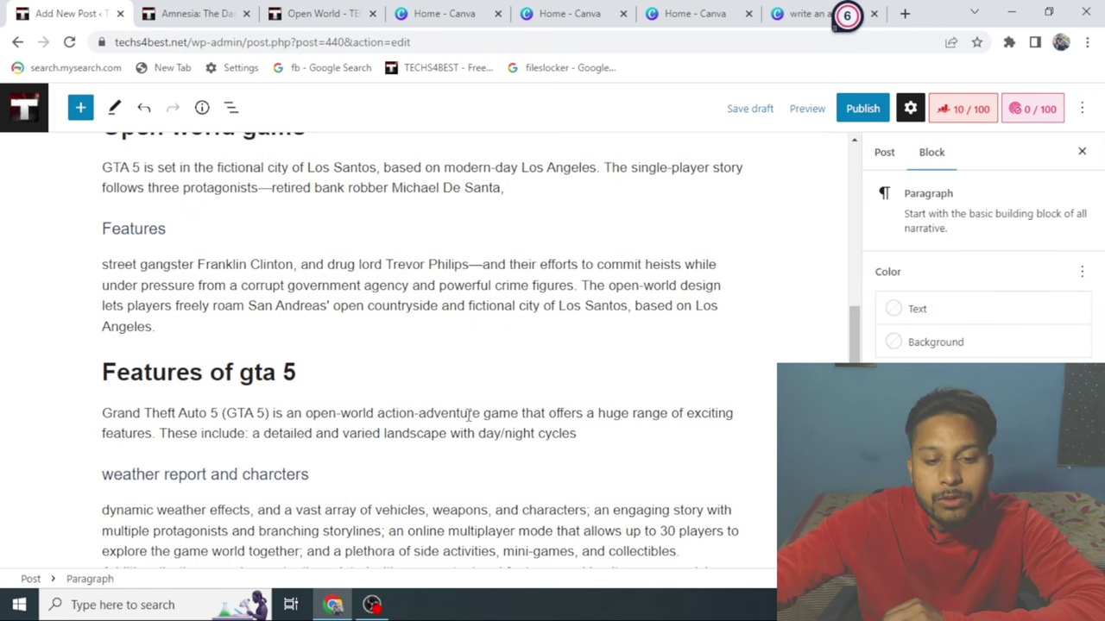
click(482, 370)
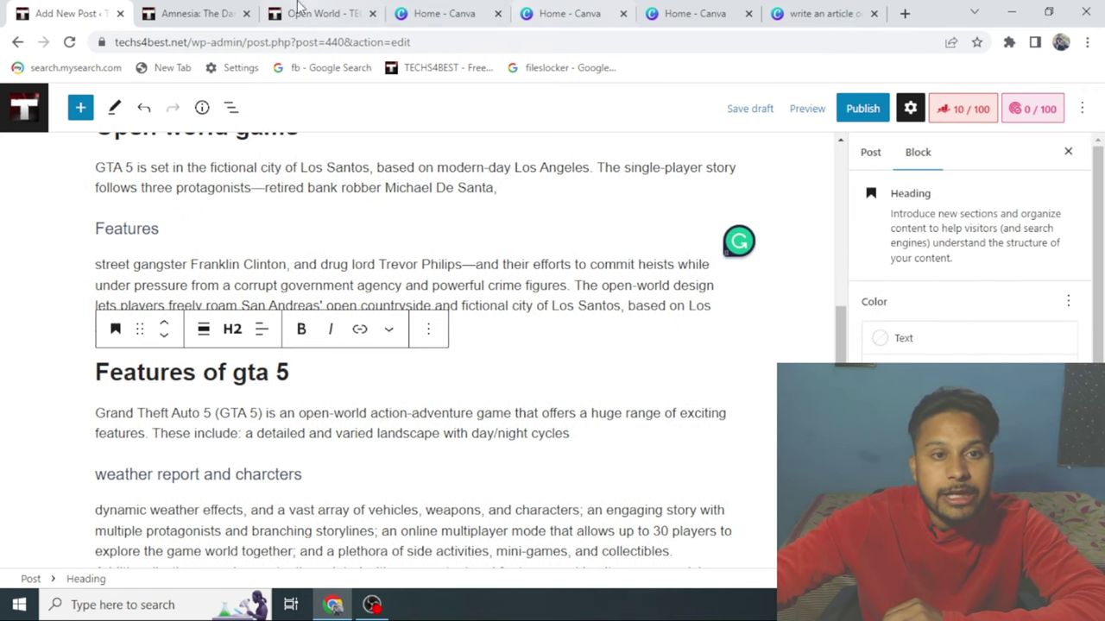
Switch to the published Amnesia: The Dark Descent review and examine its features list, gameplay mechanics section and overall heading structure
click(192, 13)
scroll(481, 222, down, 2)
scroll(366, 272, up, 4)
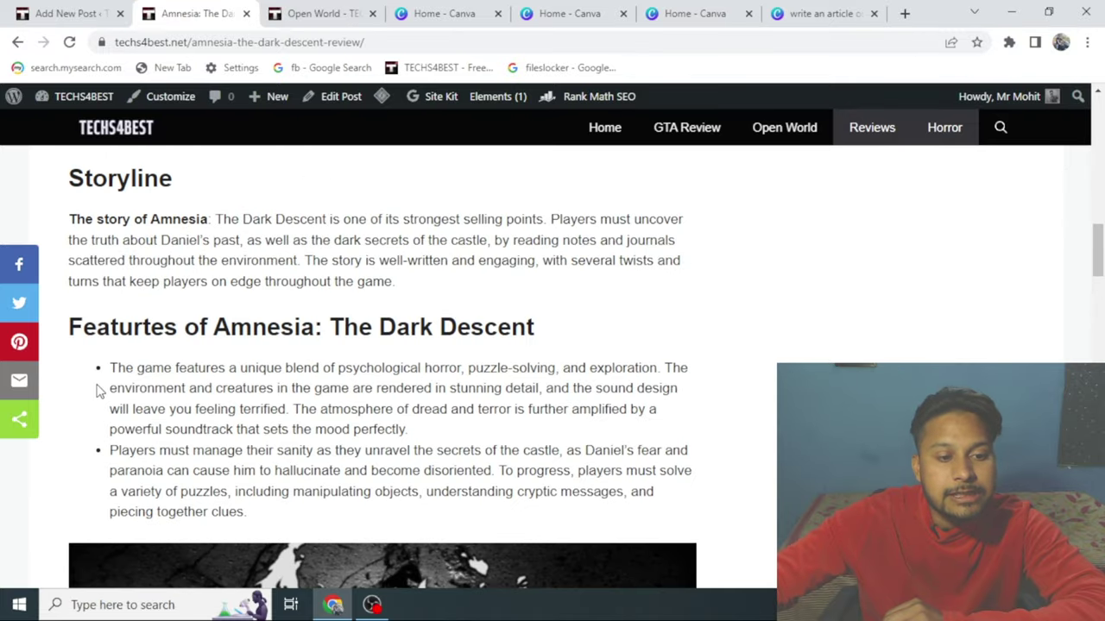
drag(111, 364, 235, 511)
click(273, 366)
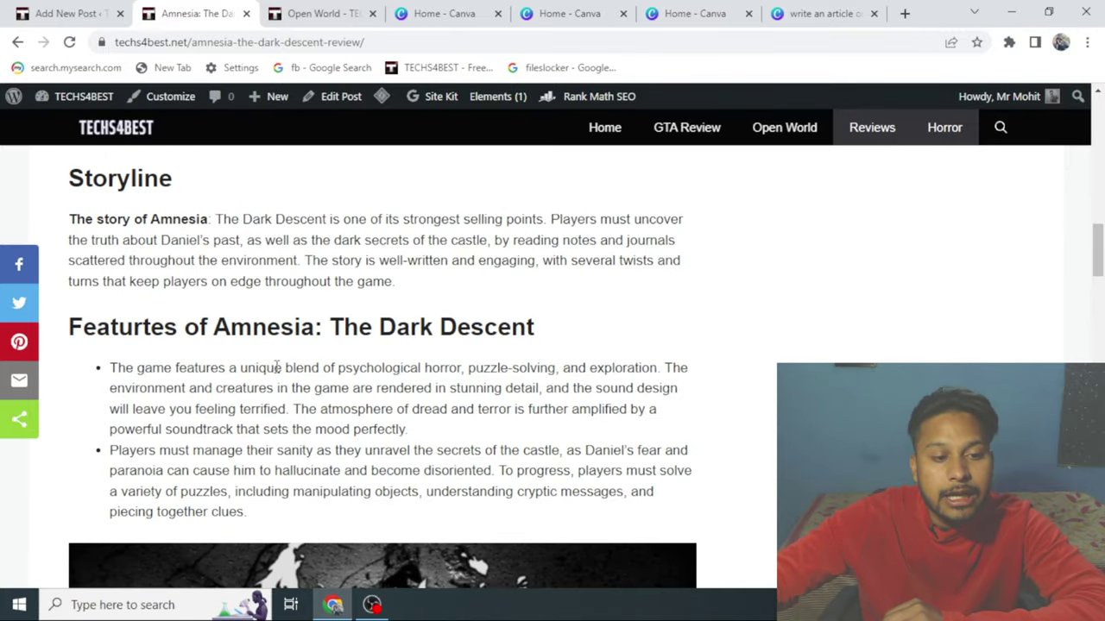
scroll(259, 354, down, 1)
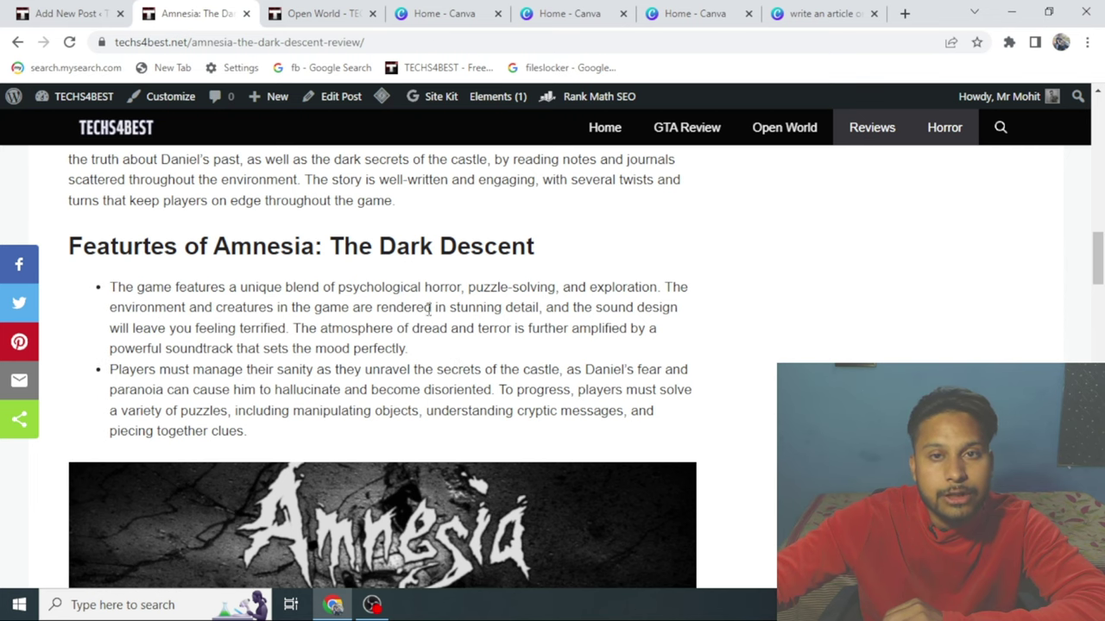
scroll(218, 326, down, 5)
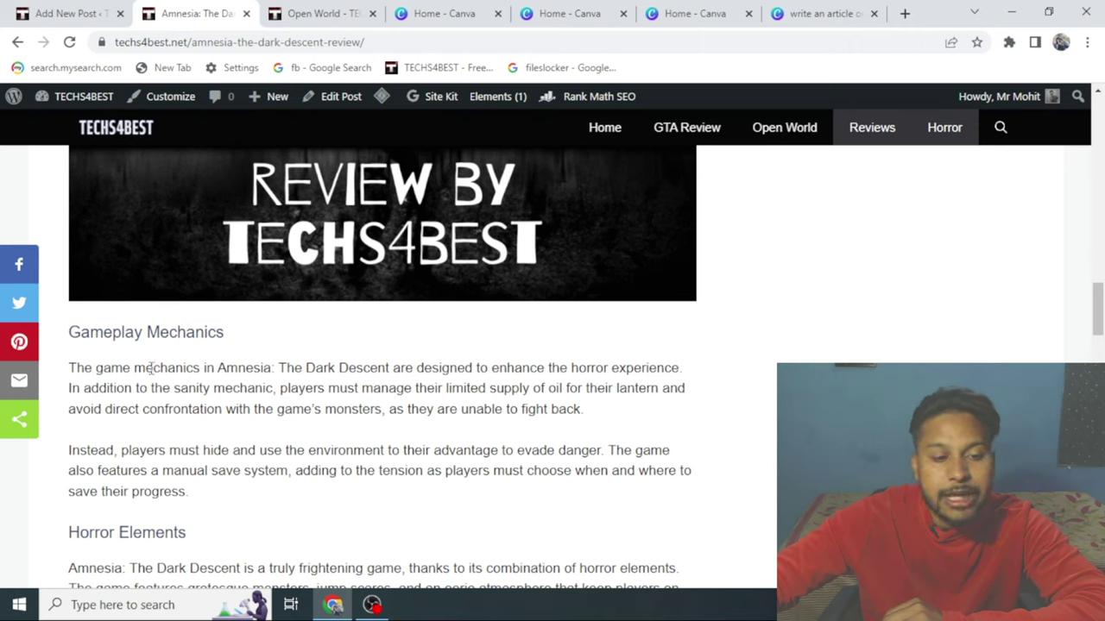
drag(68, 370, 673, 405)
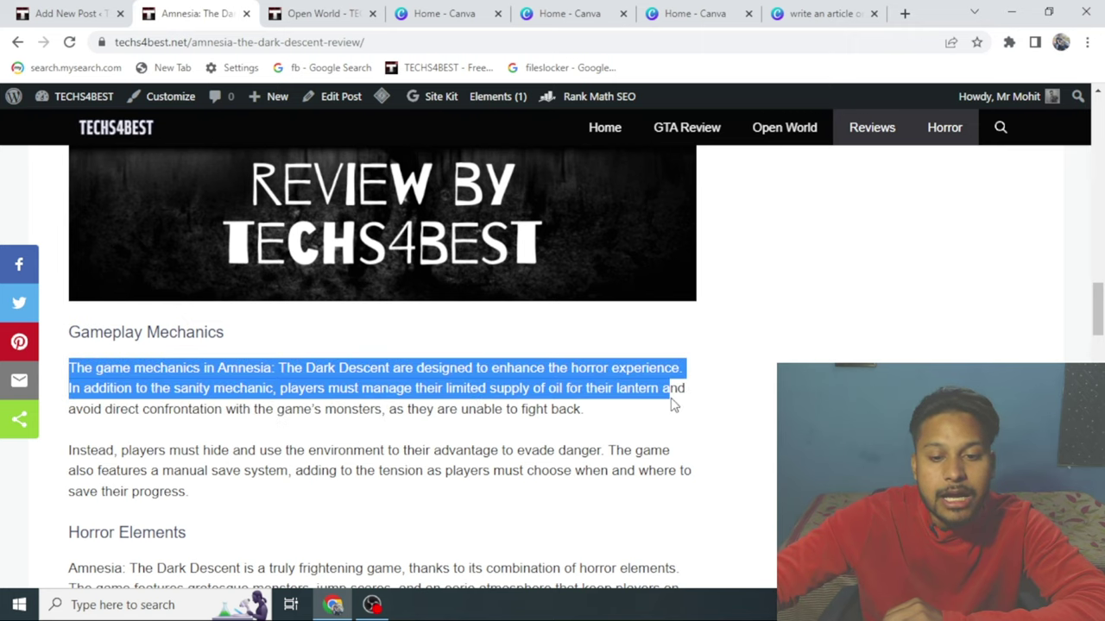
click(622, 404)
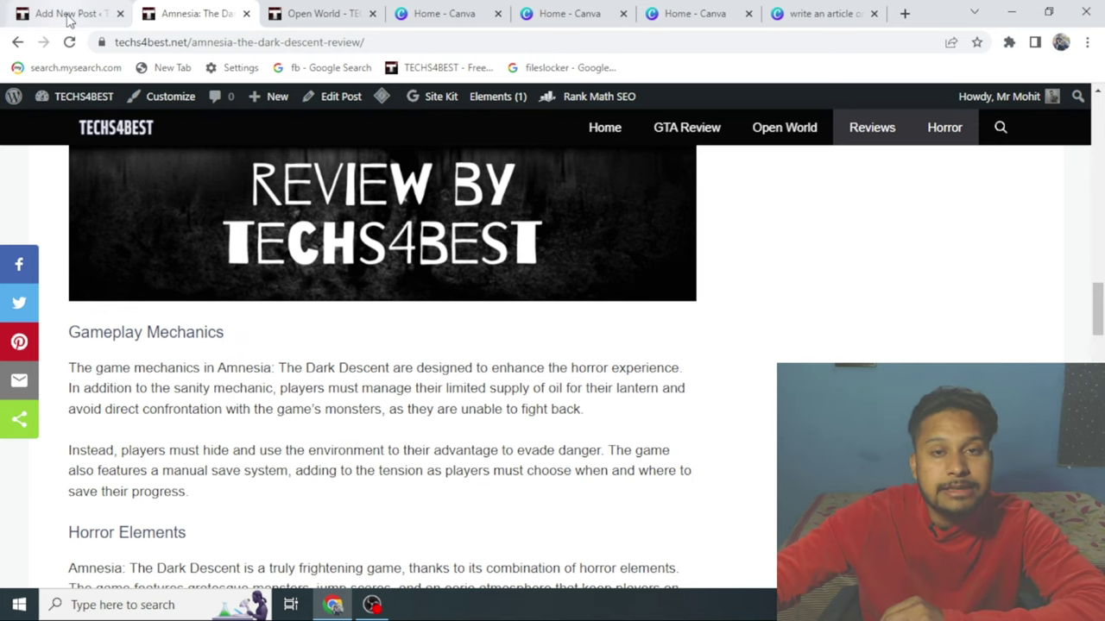
scroll(726, 283, up, 2)
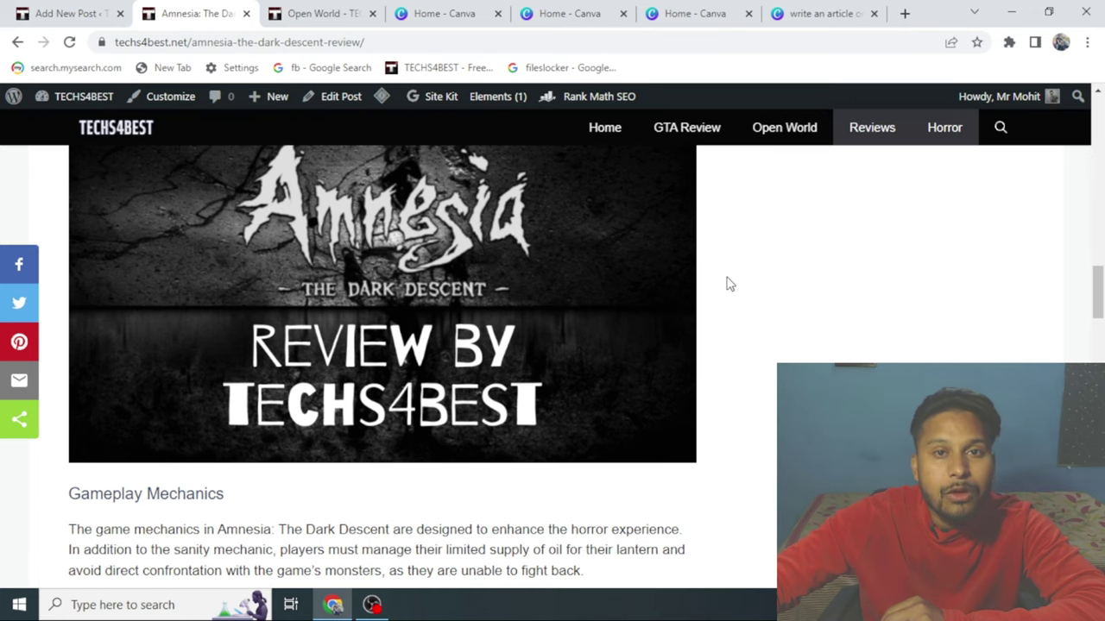
scroll(727, 283, up, 15)
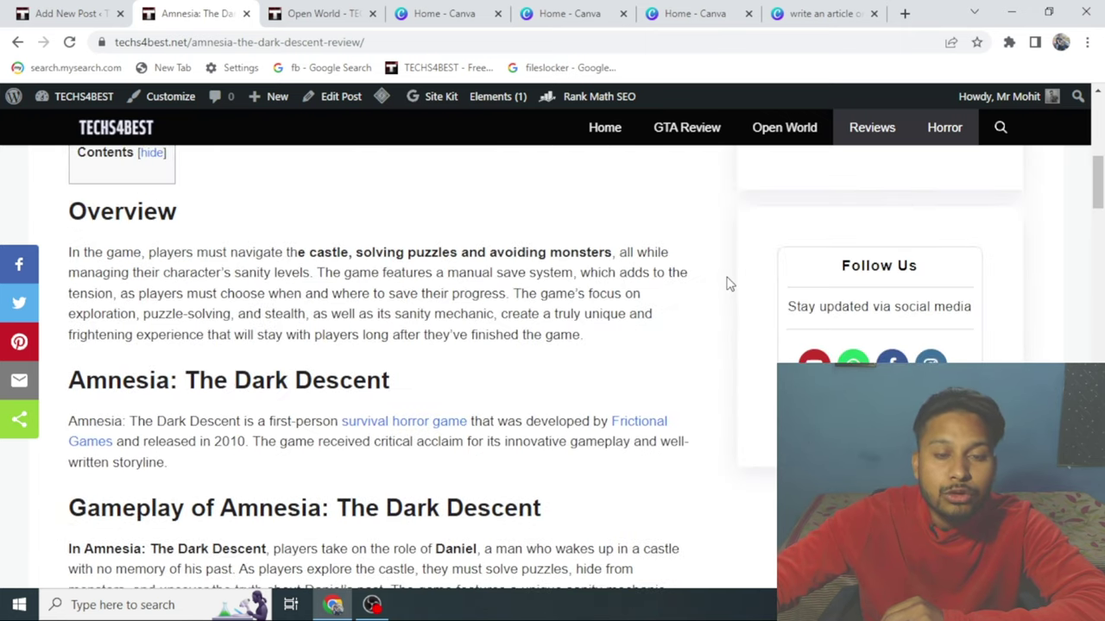
scroll(727, 283, up, 5)
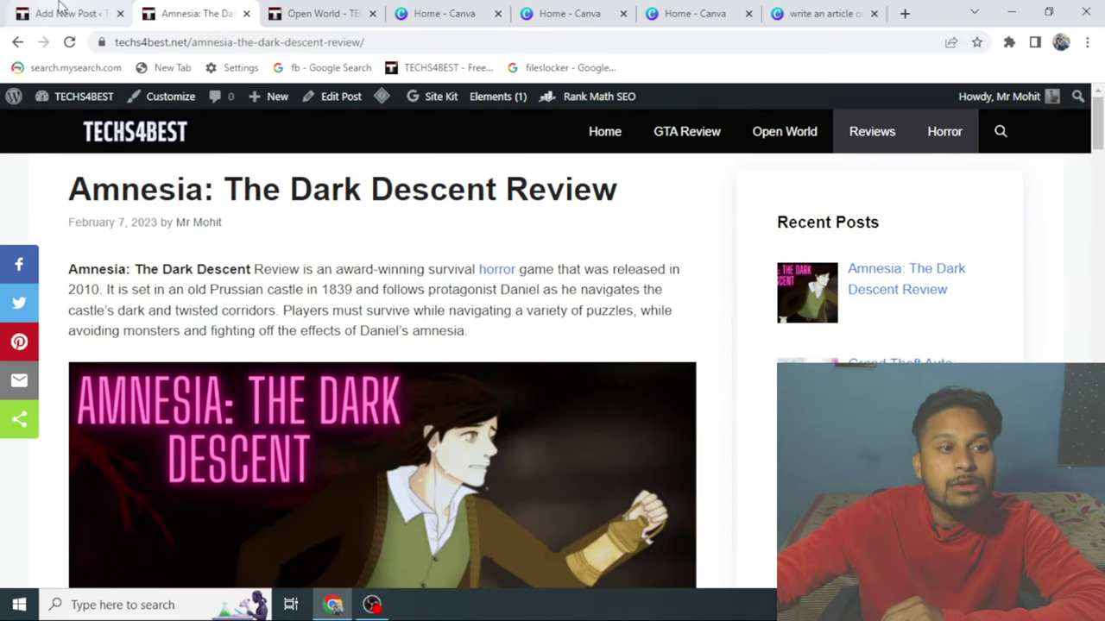
Revisit the features section of the WordPress post and look over the generated GTA 5 article in the Canva document
click(82, 13)
scroll(615, 249, down, 1)
click(515, 406)
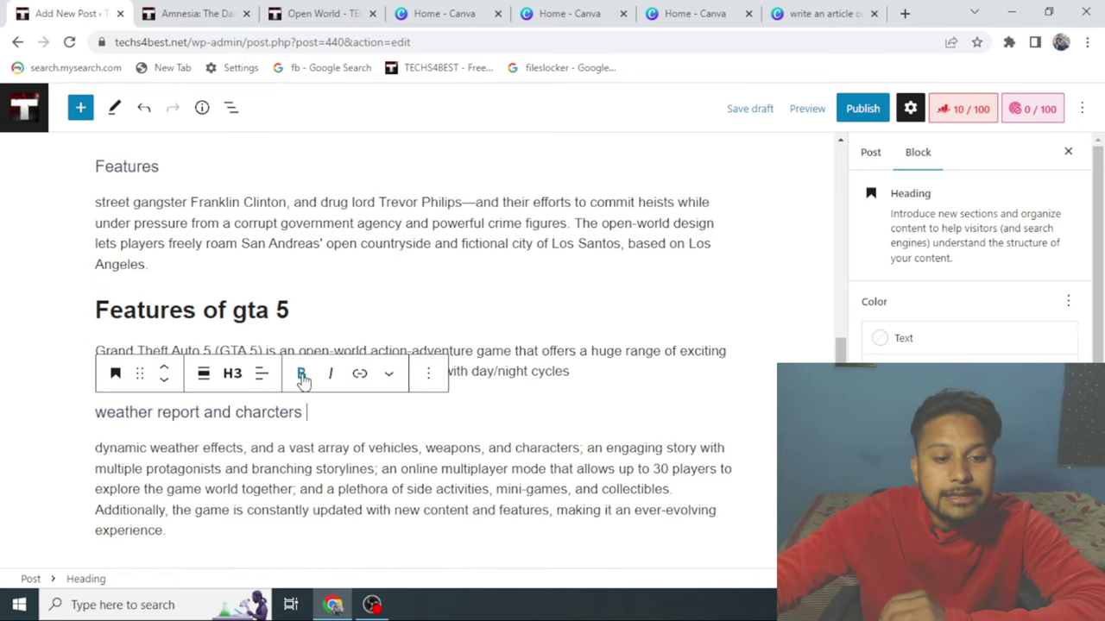
click(794, 14)
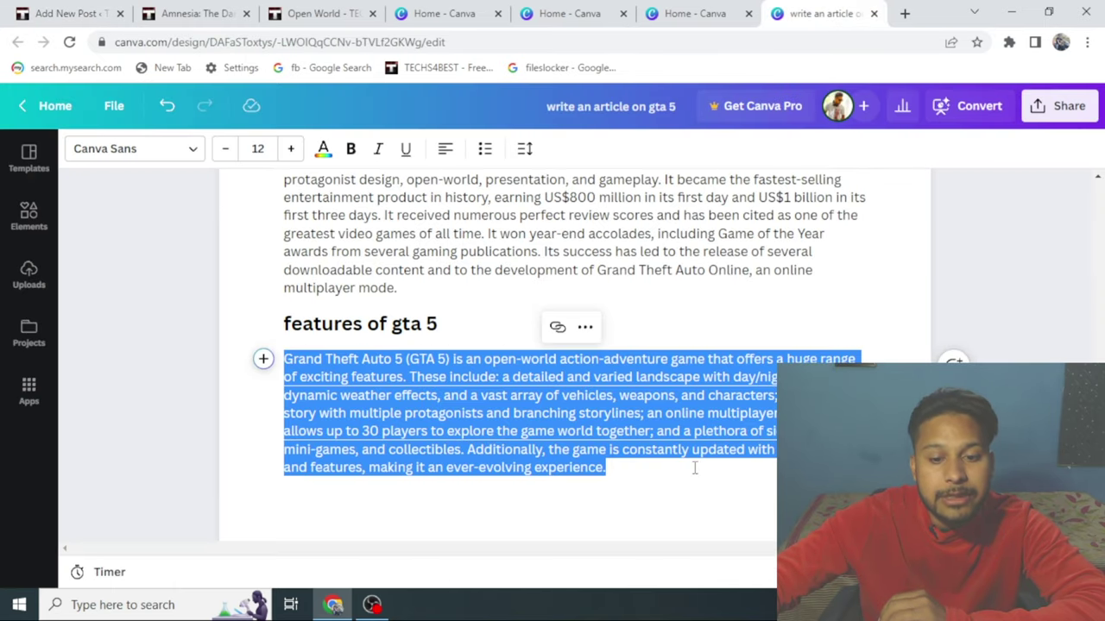
click(652, 477)
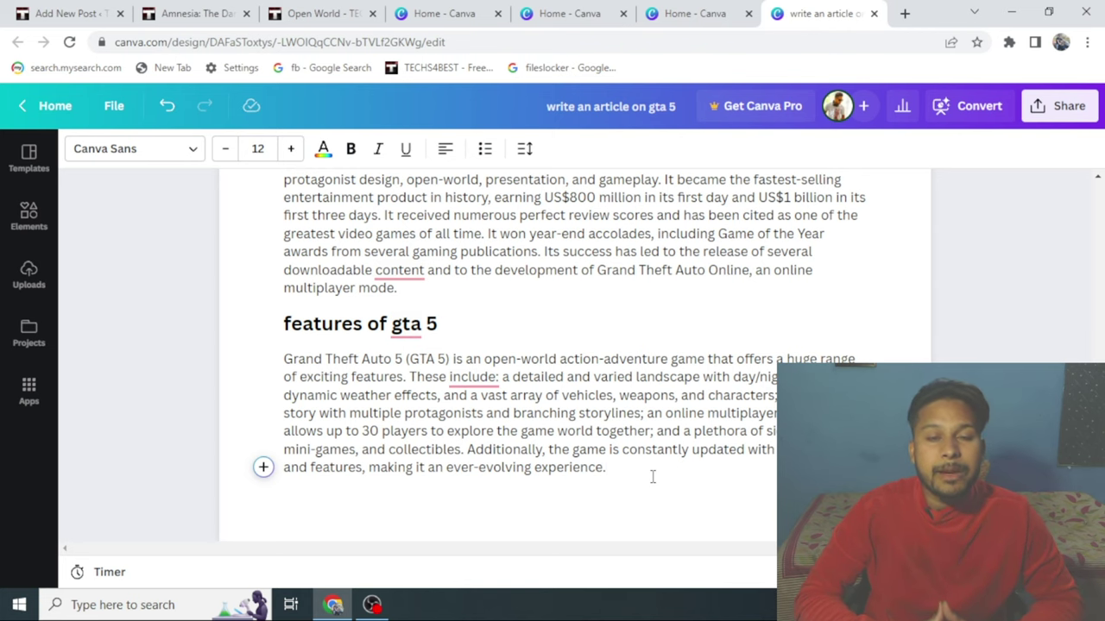
scroll(582, 453, up, 10)
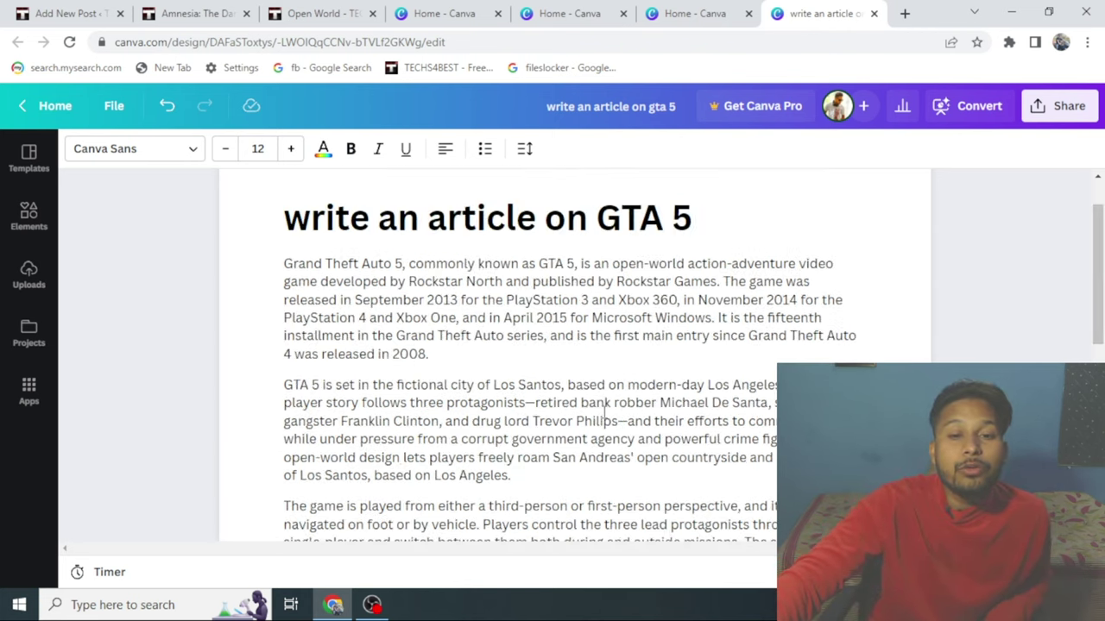
scroll(582, 453, up, 1)
Switch to the site's Open World category page and look through its list of published game reviews
click(317, 13)
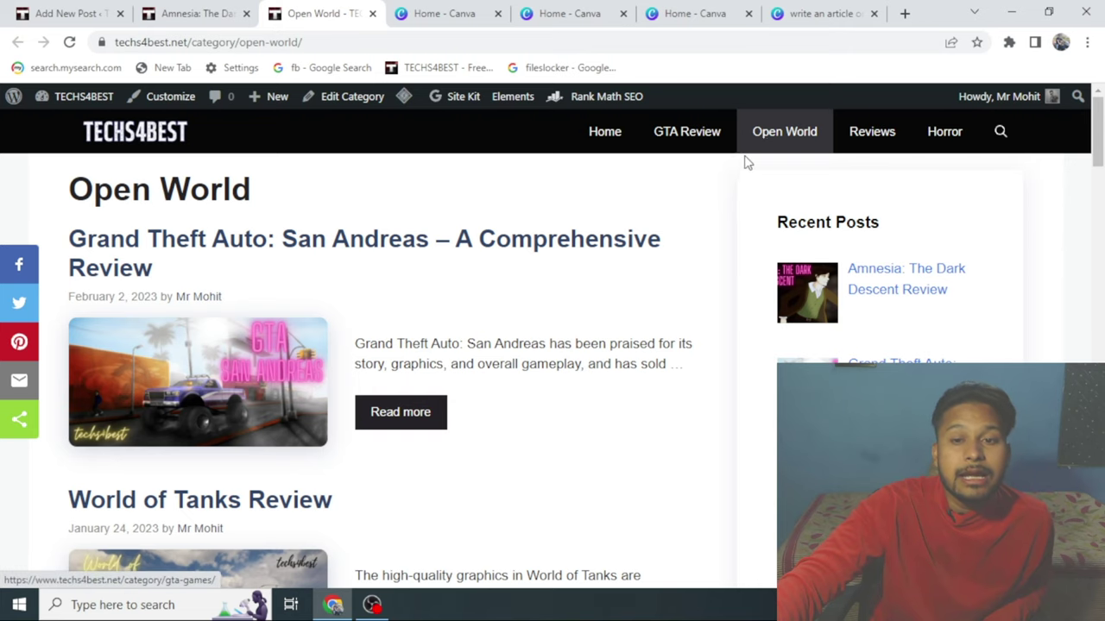
scroll(728, 345, down, 9)
scroll(682, 343, down, 8)
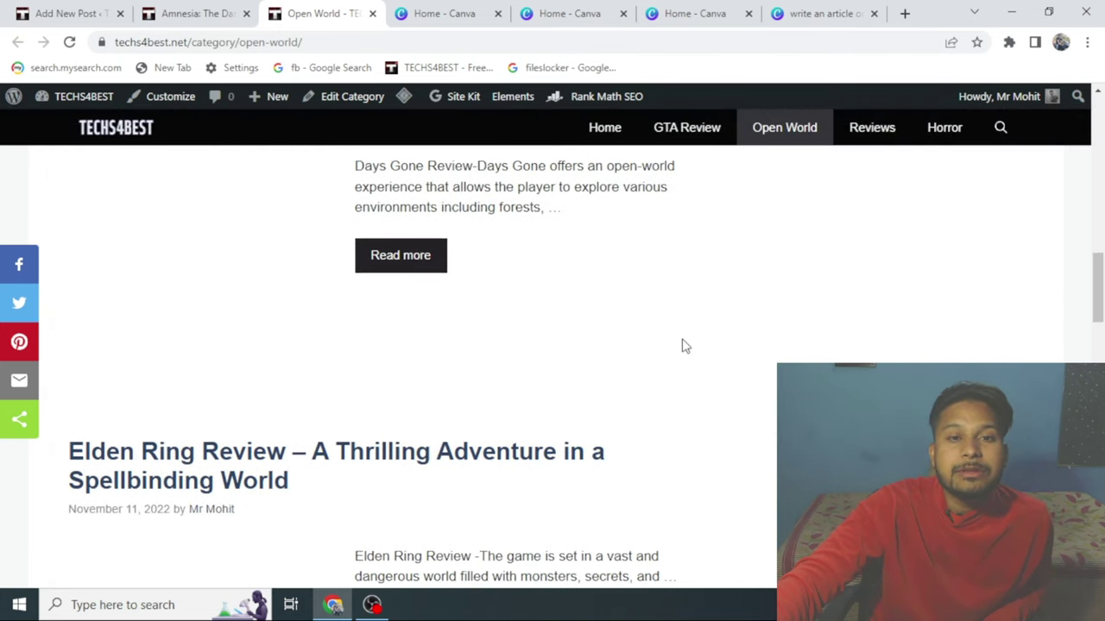
scroll(685, 345, up, 6)
scroll(682, 345, up, 10)
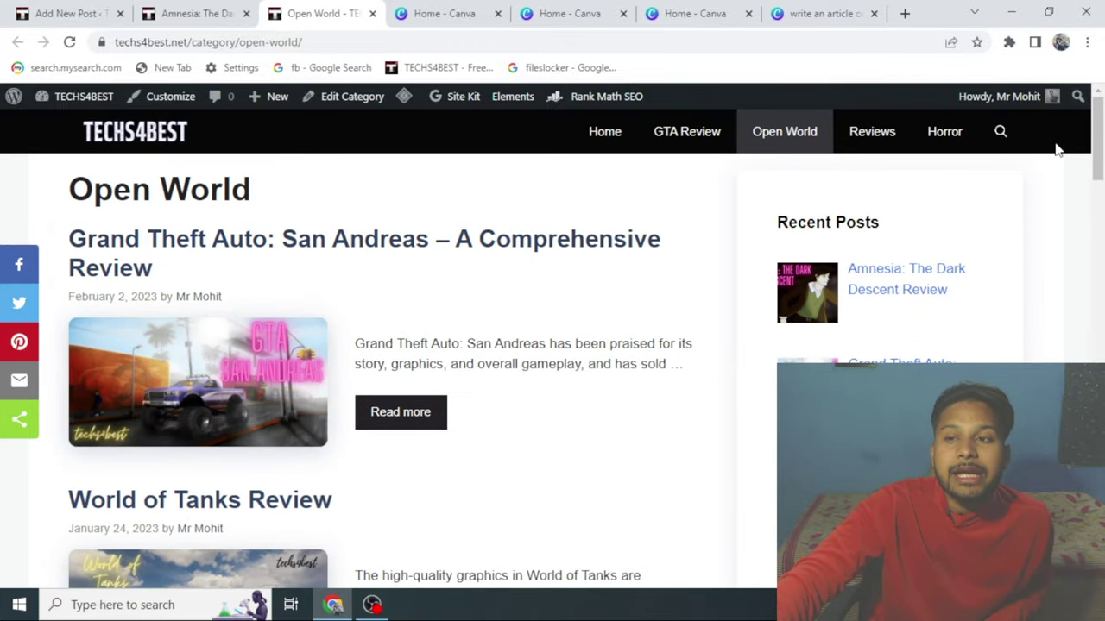
Switch to the Techs4best browser profile, search Google for google search console, and open the Search Console overview for techs4best.net
click(1060, 42)
scroll(950, 207, down, 2)
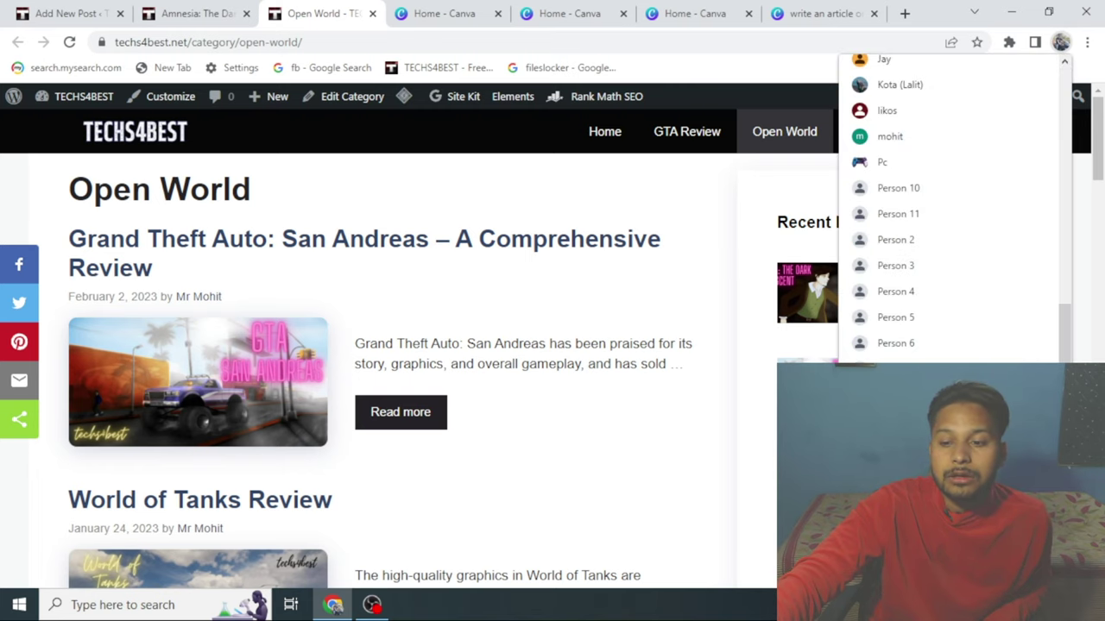
click(898, 388)
click(436, 319)
click(431, 386)
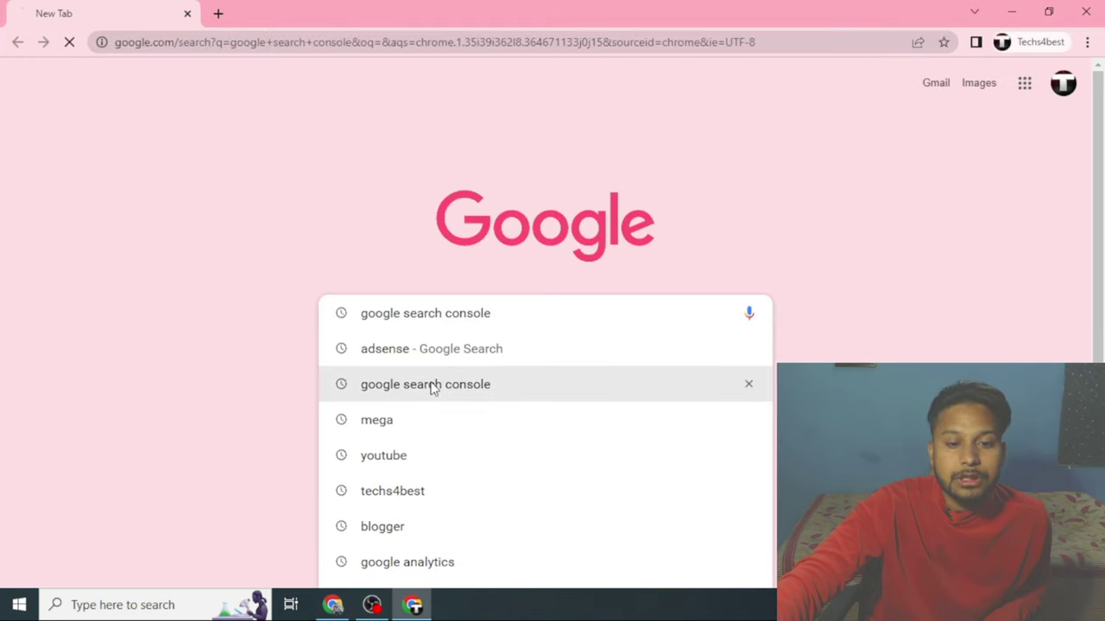
click(209, 245)
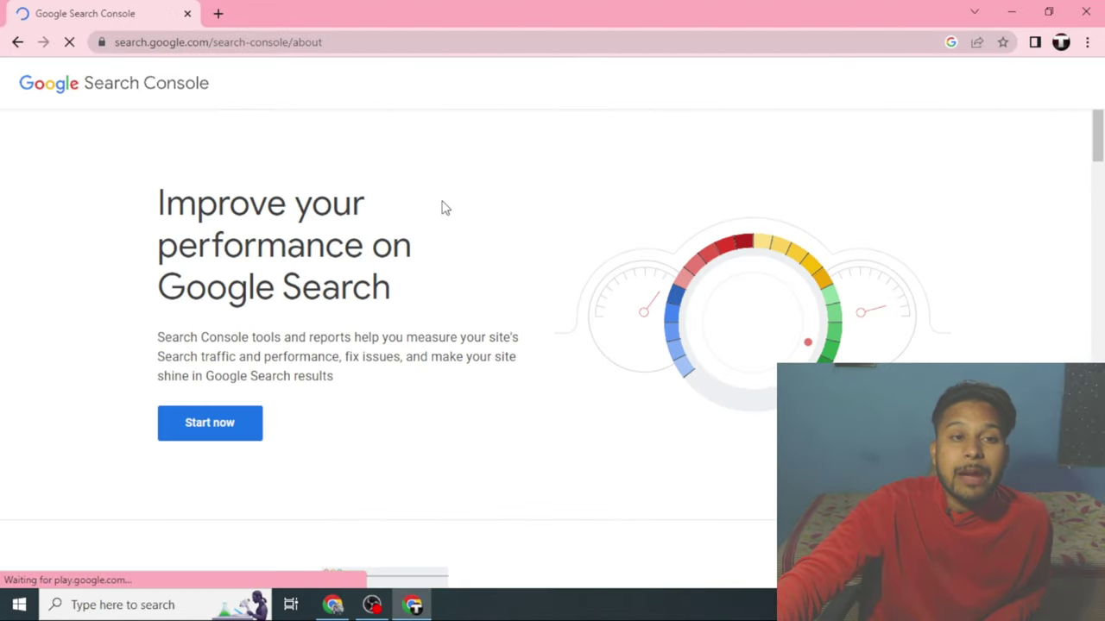
click(216, 423)
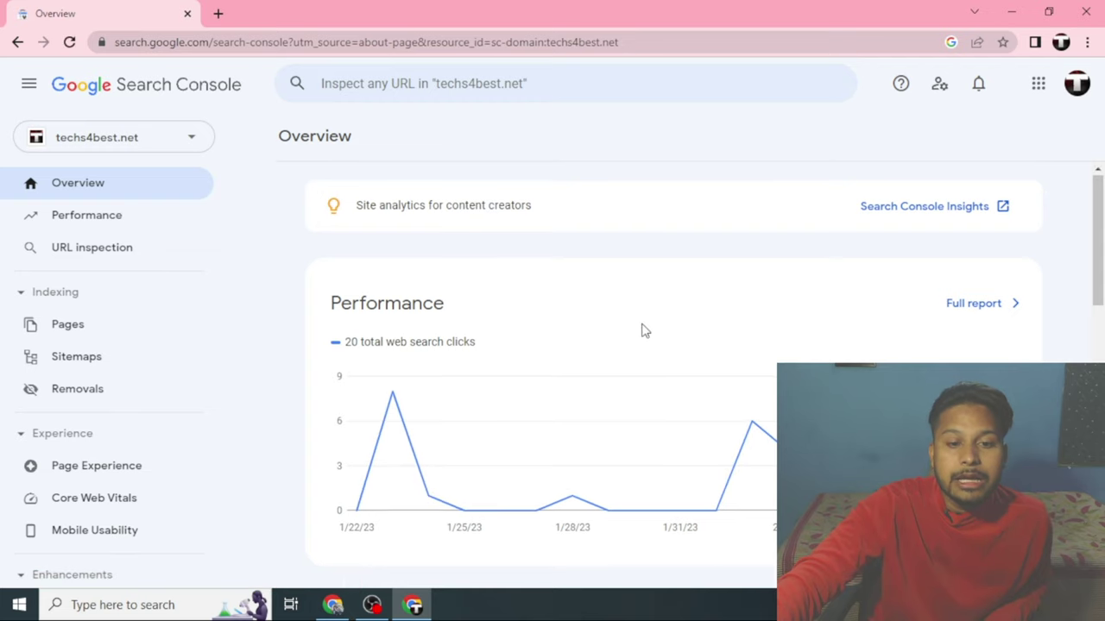
Look through the Search Console overview, checking the search clicks chart and the number of indexed pages
scroll(641, 330, down, 3)
scroll(641, 330, down, 3)
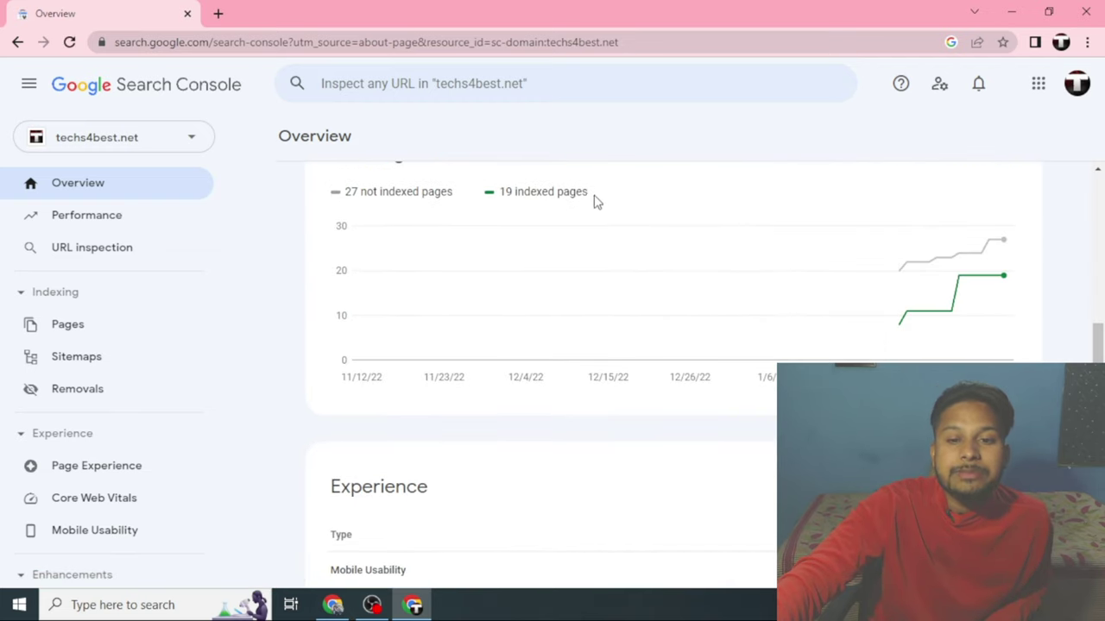
drag(601, 194, 498, 194)
scroll(630, 259, down, 1)
scroll(659, 337, up, 3)
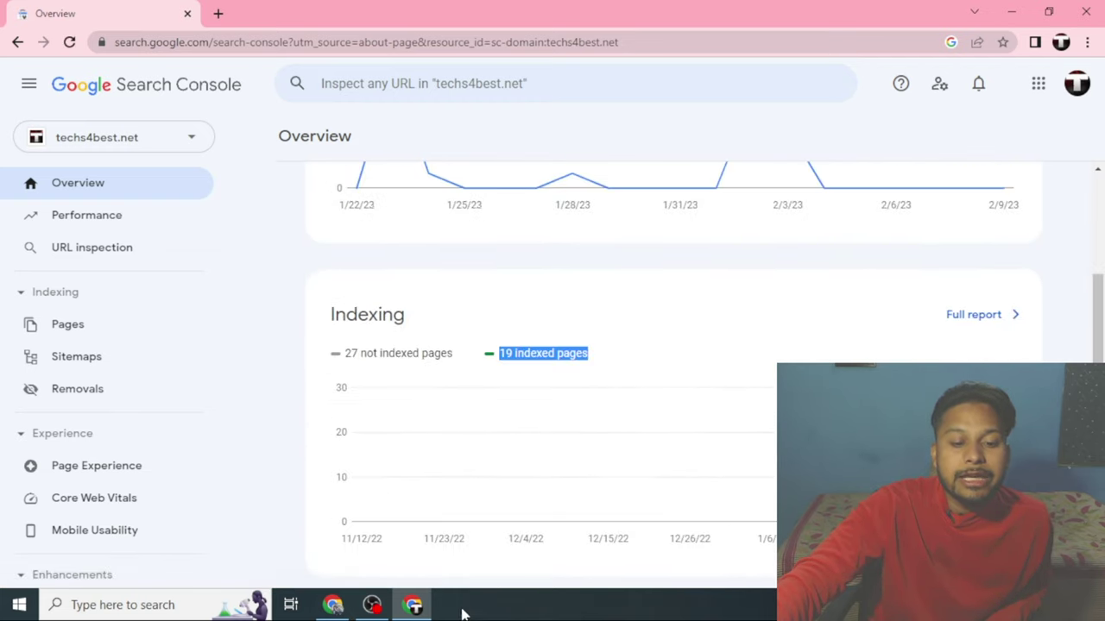
Copy the URL of the published Grand Theft Auto: San Andreas review and run a Search Console URL inspection on it
click(333, 605)
click(348, 246)
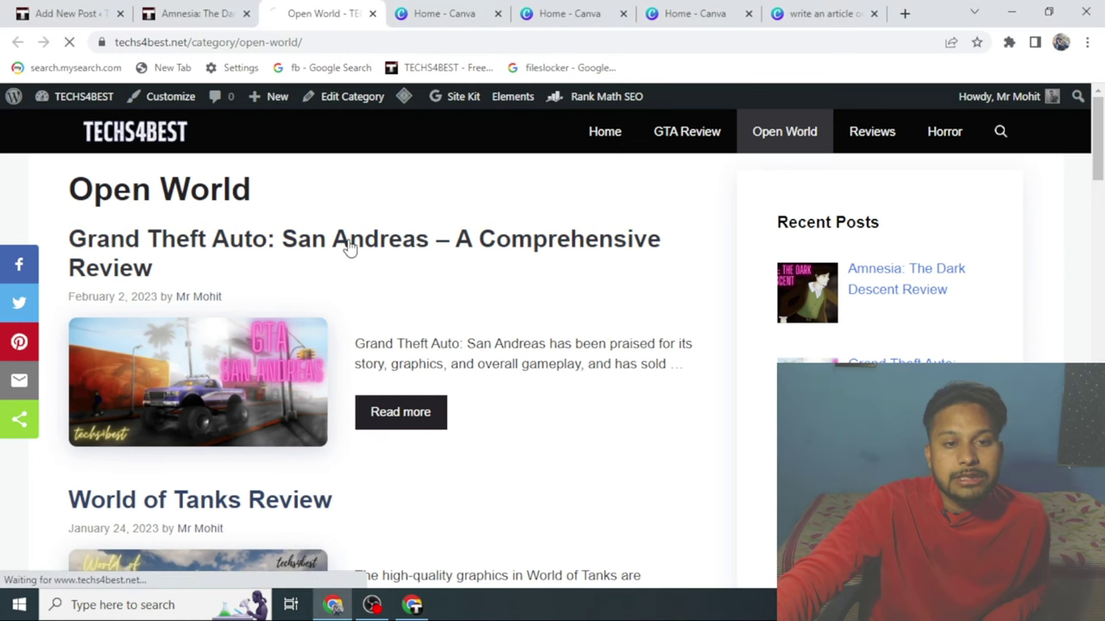
click(474, 43)
key(ctrl+c)
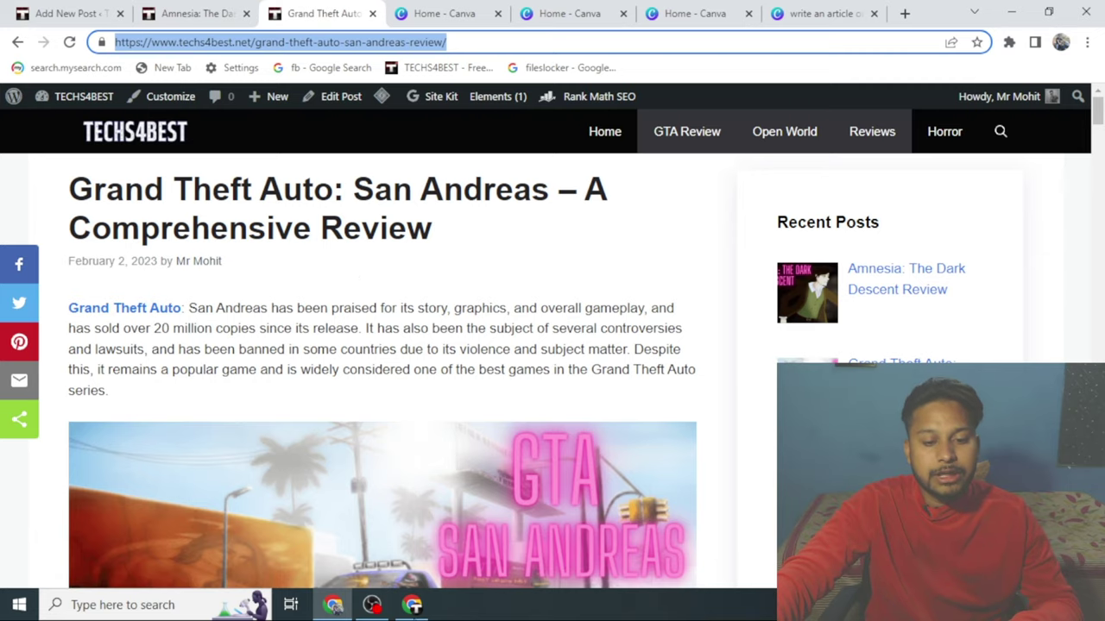
key(alt+Tab)
click(407, 69)
key(ctrl+v)
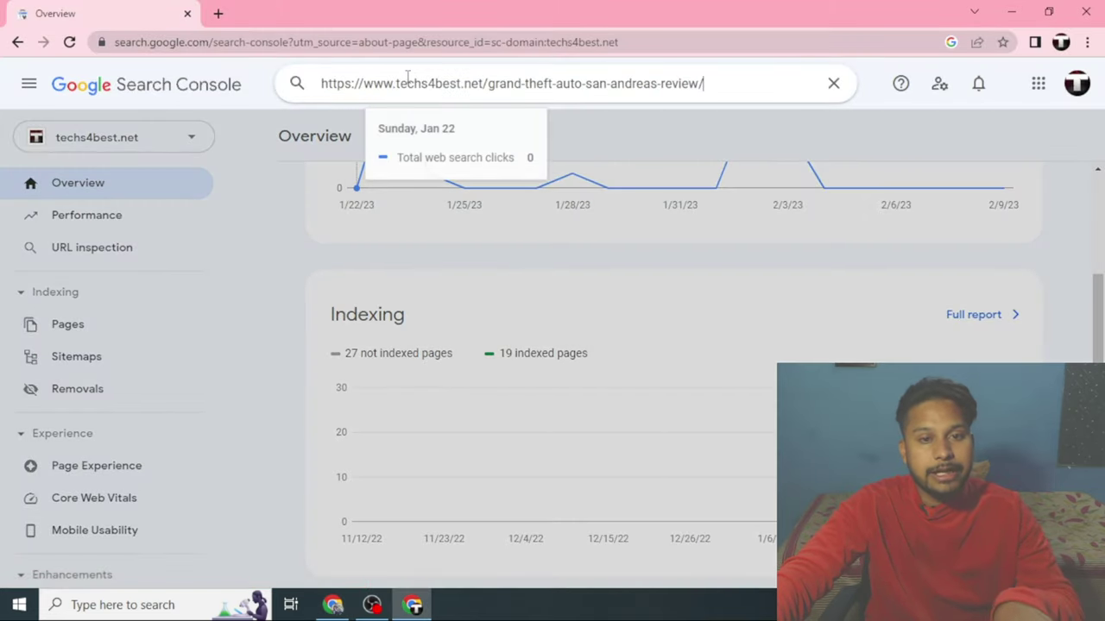
key(Return)
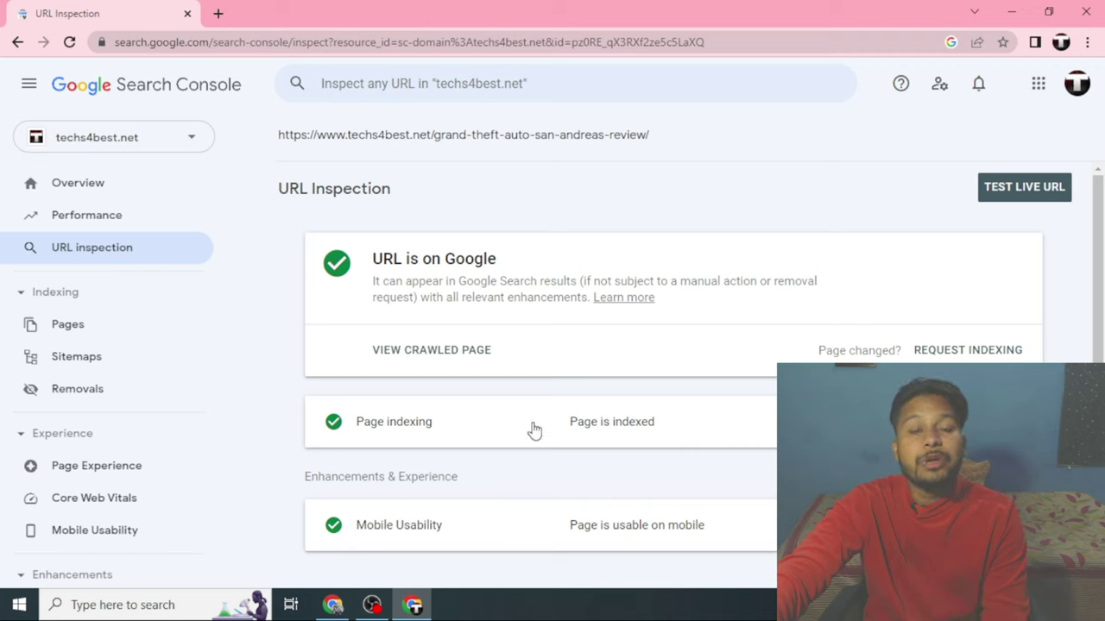
Go back to the San Andreas review, then open the site's home page and browse its published game reviews
click(346, 602)
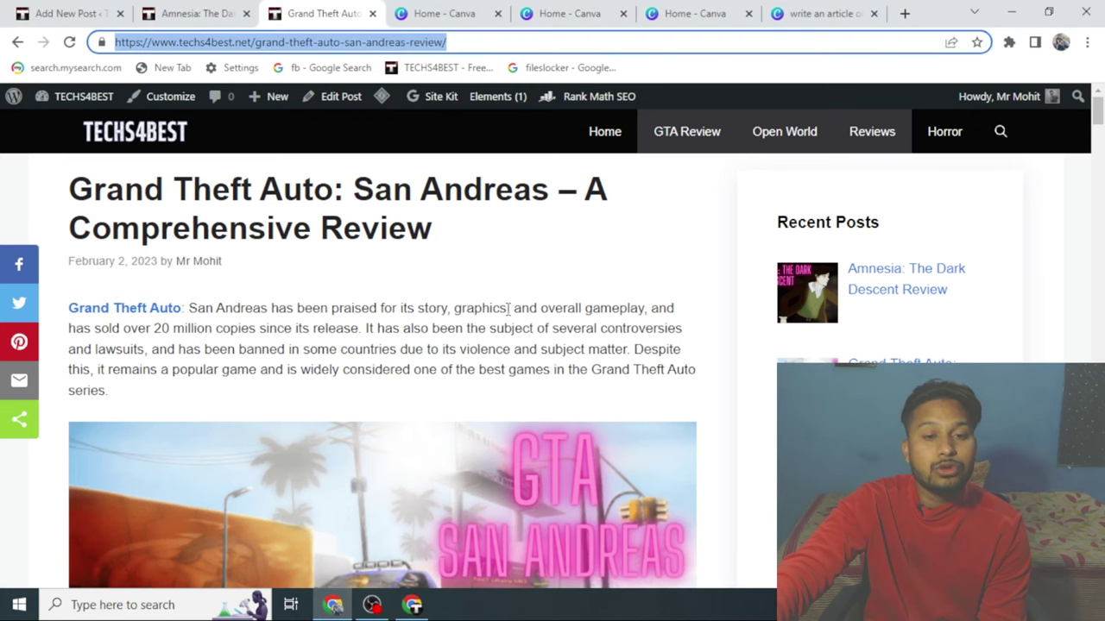
scroll(518, 298, down, 3)
scroll(366, 180, up, 3)
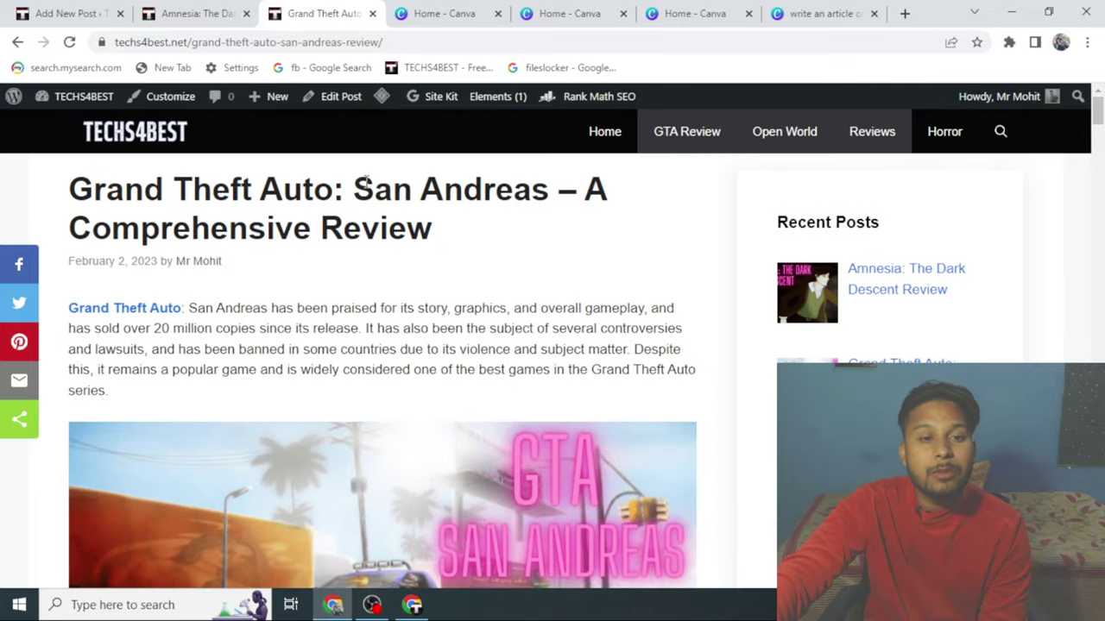
click(605, 132)
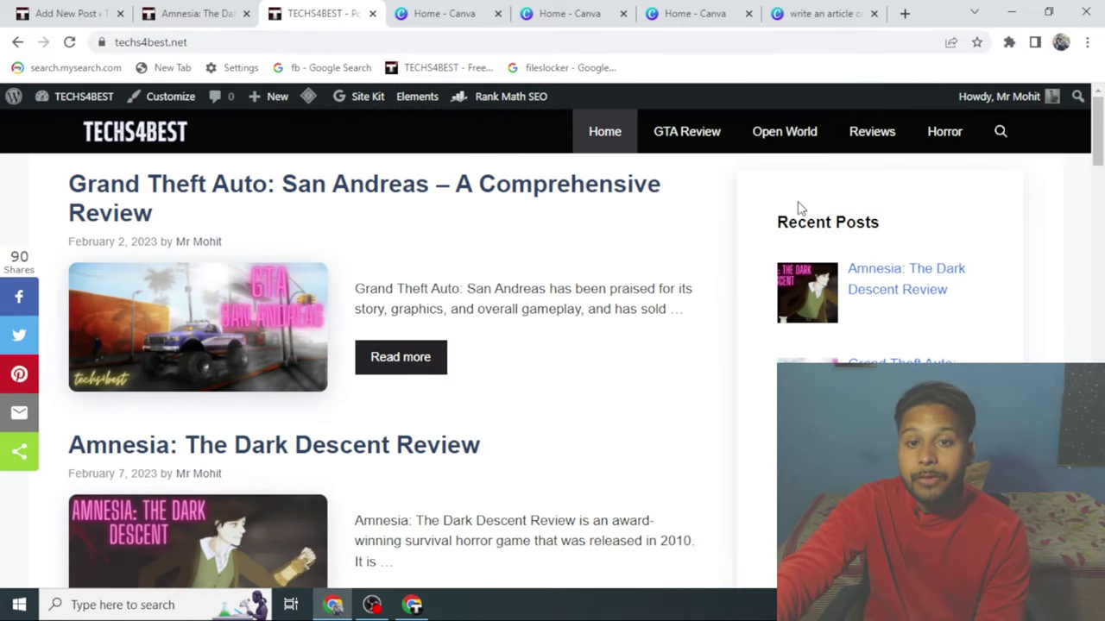
scroll(728, 234, down, 10)
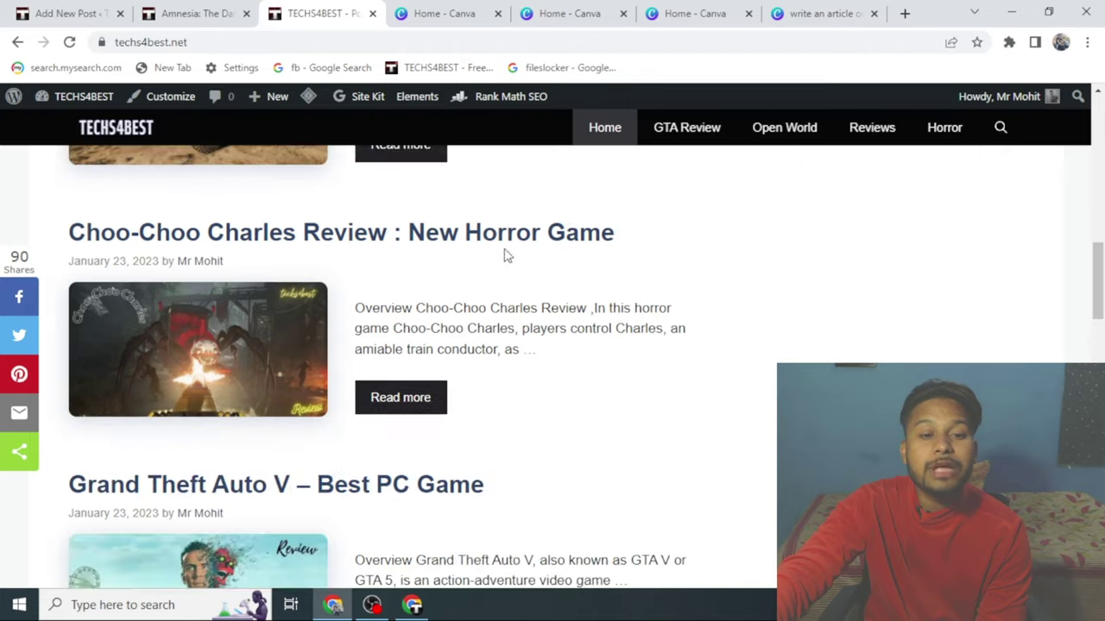
scroll(253, 470, down, 5)
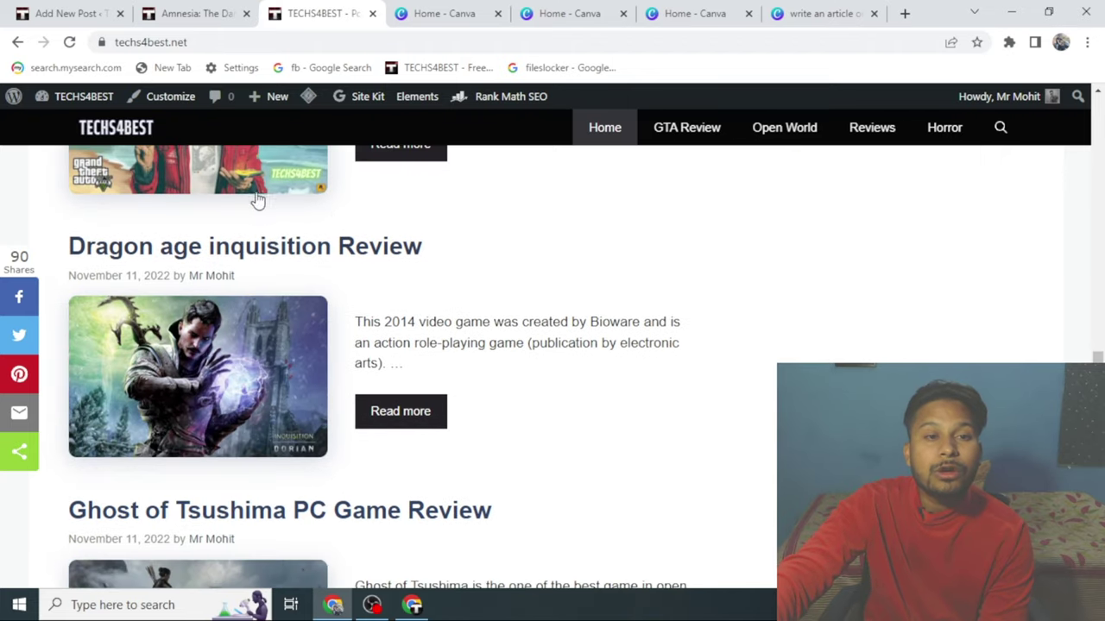
mouse_move(498, 139)
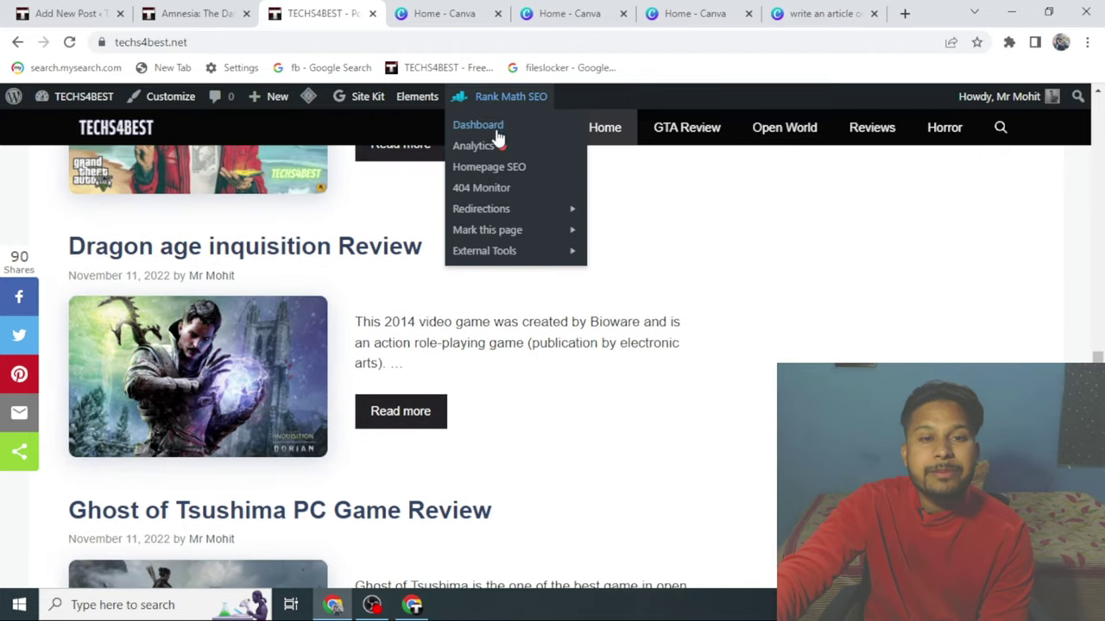
Switch to Search Console and examine the site's Performance report, including its top queries, clicks, impressions and average position
click(423, 608)
click(93, 185)
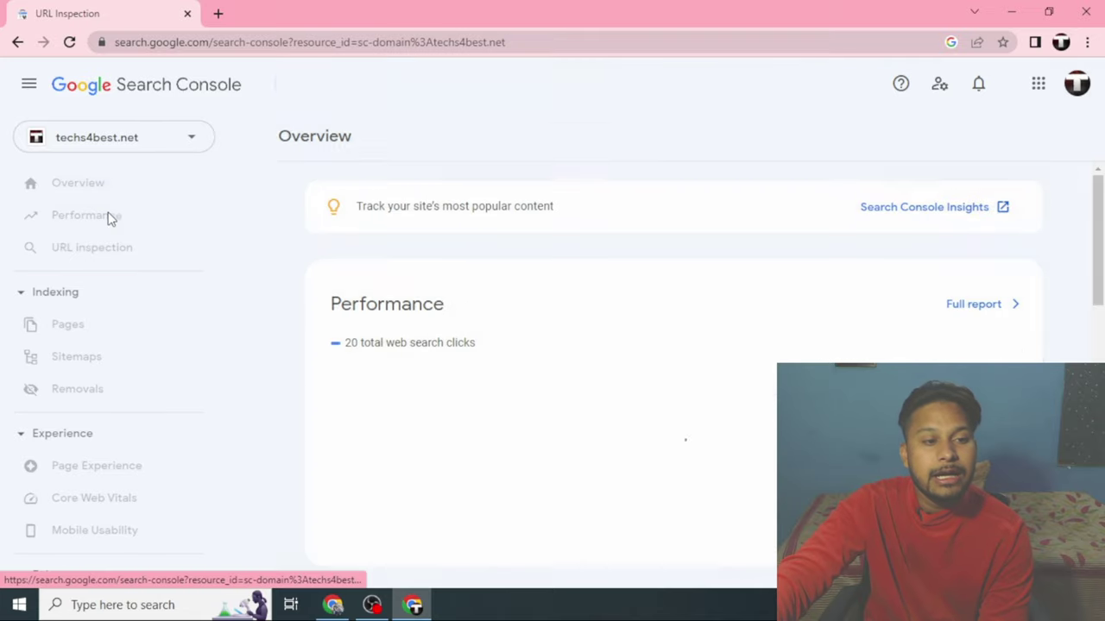
click(110, 219)
scroll(616, 371, down, 7)
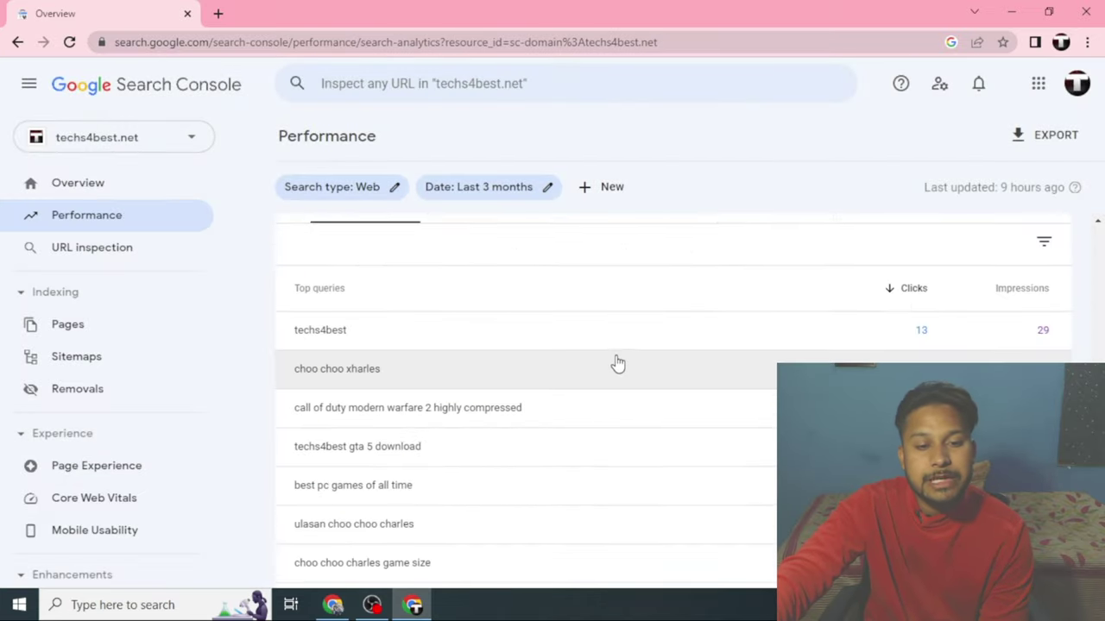
scroll(632, 409, up, 10)
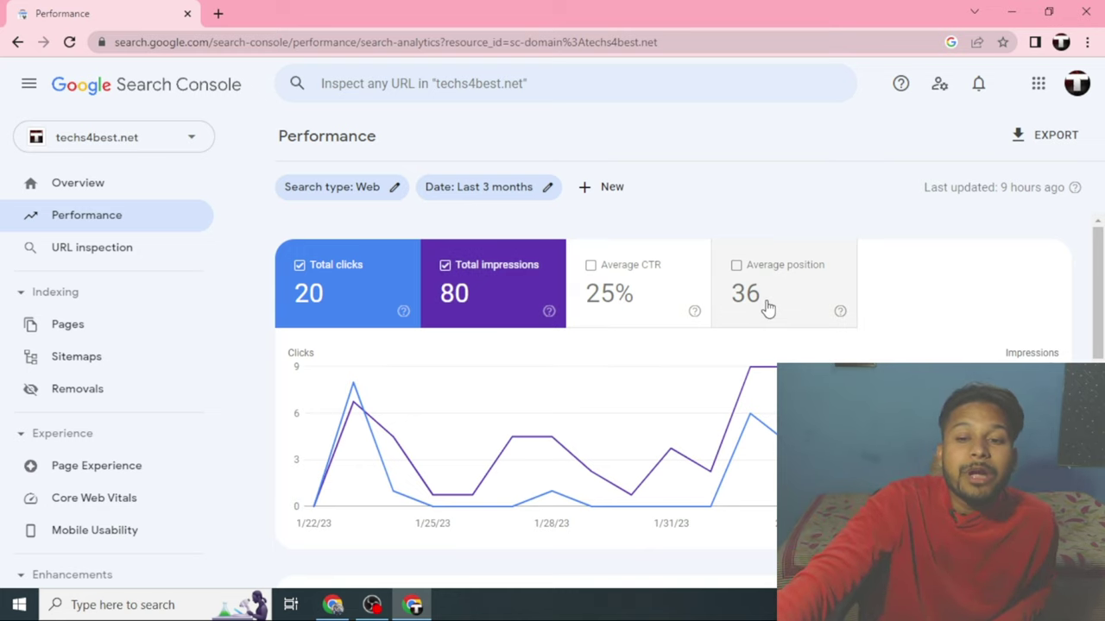
scroll(469, 218, down, 1)
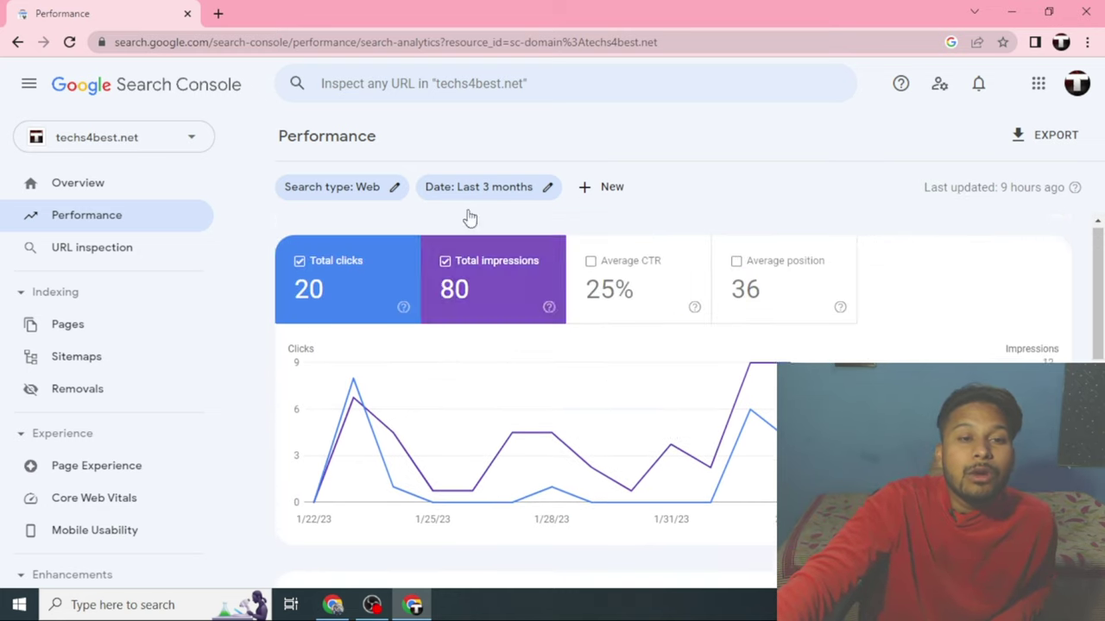
Search Google for gt matrix in a new tab and open the GTmetrix website
click(220, 12)
click(501, 312)
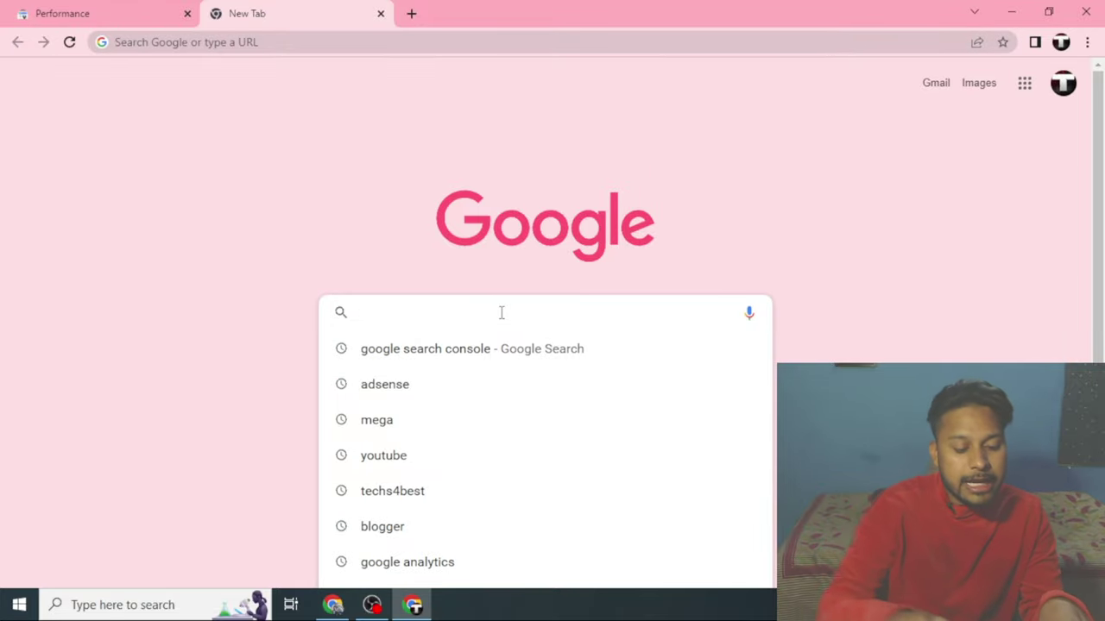
text(gt matrix)
key(Return)
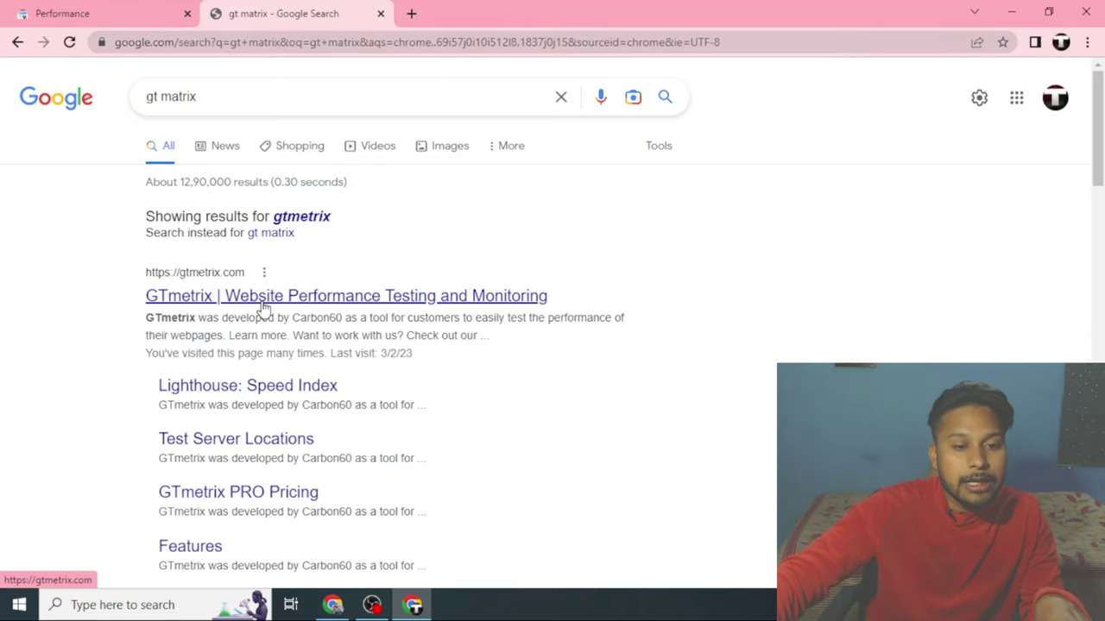
click(198, 393)
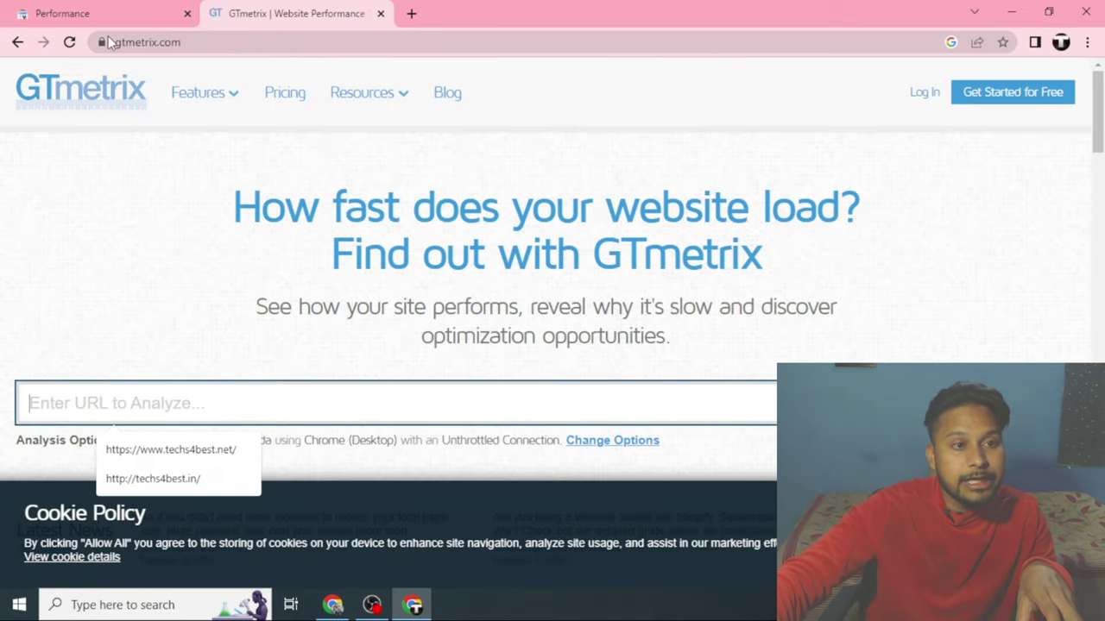
click(78, 13)
click(111, 145)
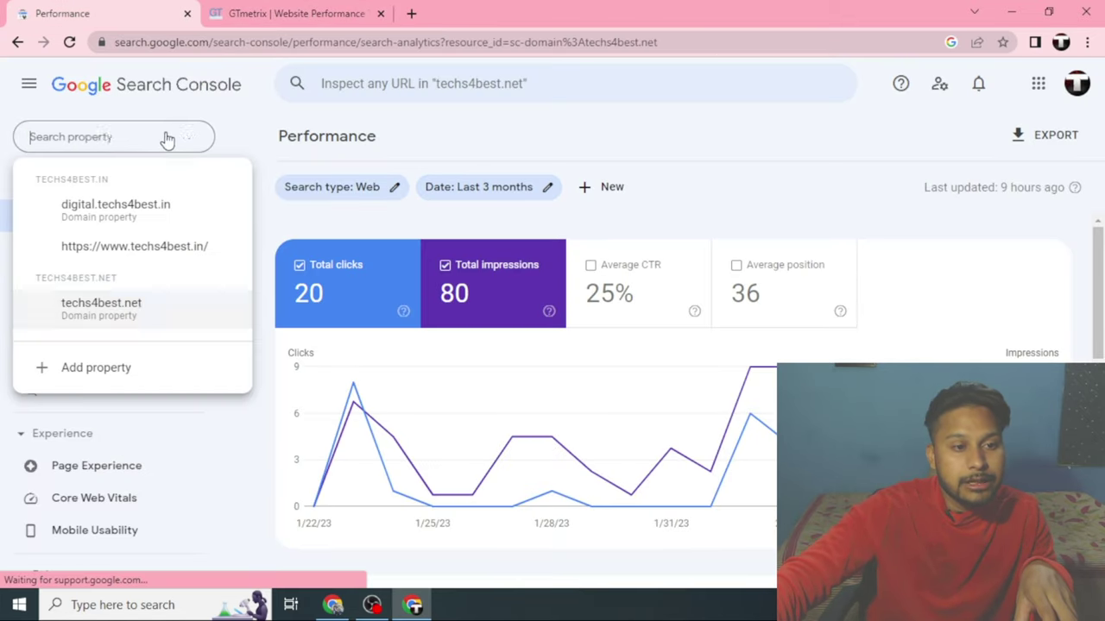
click(118, 302)
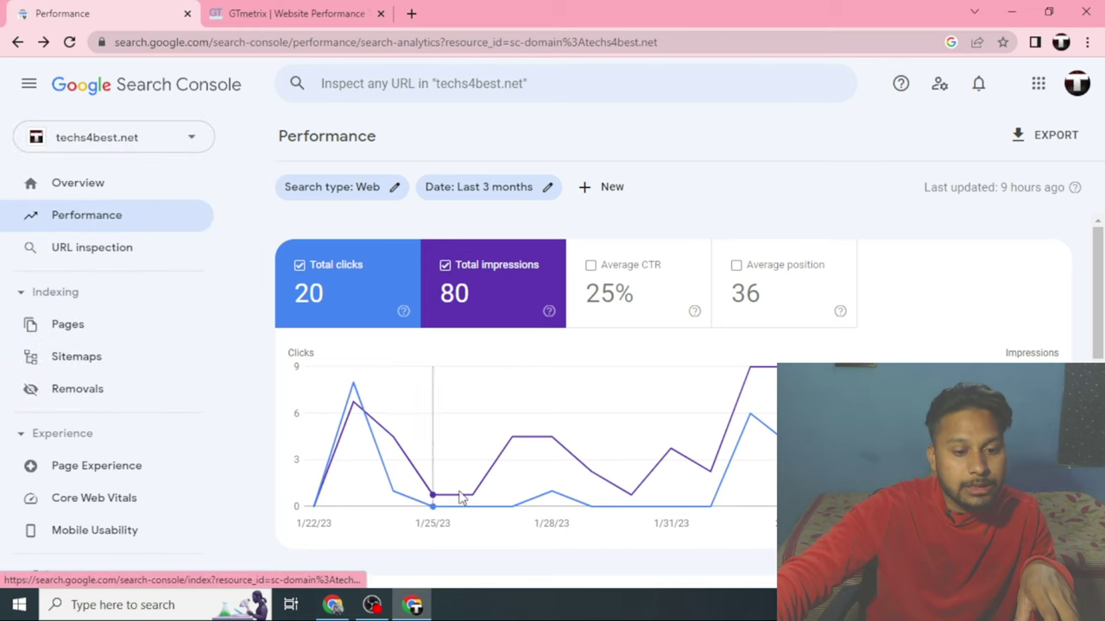
click(332, 605)
click(303, 41)
key(ctrl+c)
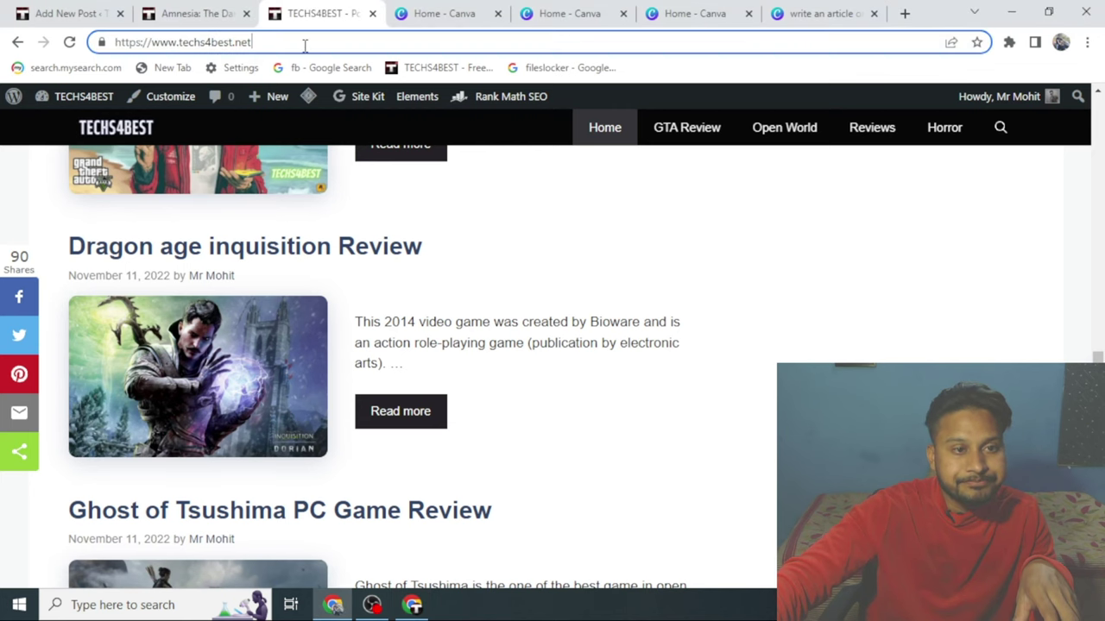
click(415, 604)
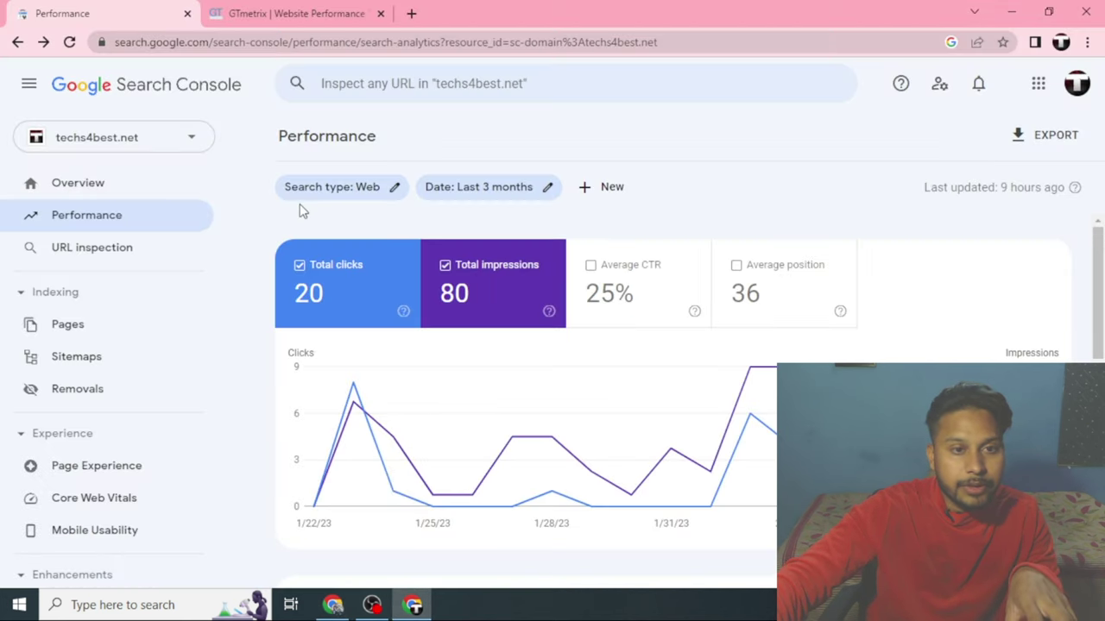
click(315, 13)
click(340, 403)
key(ctrl+v)
key(Return)
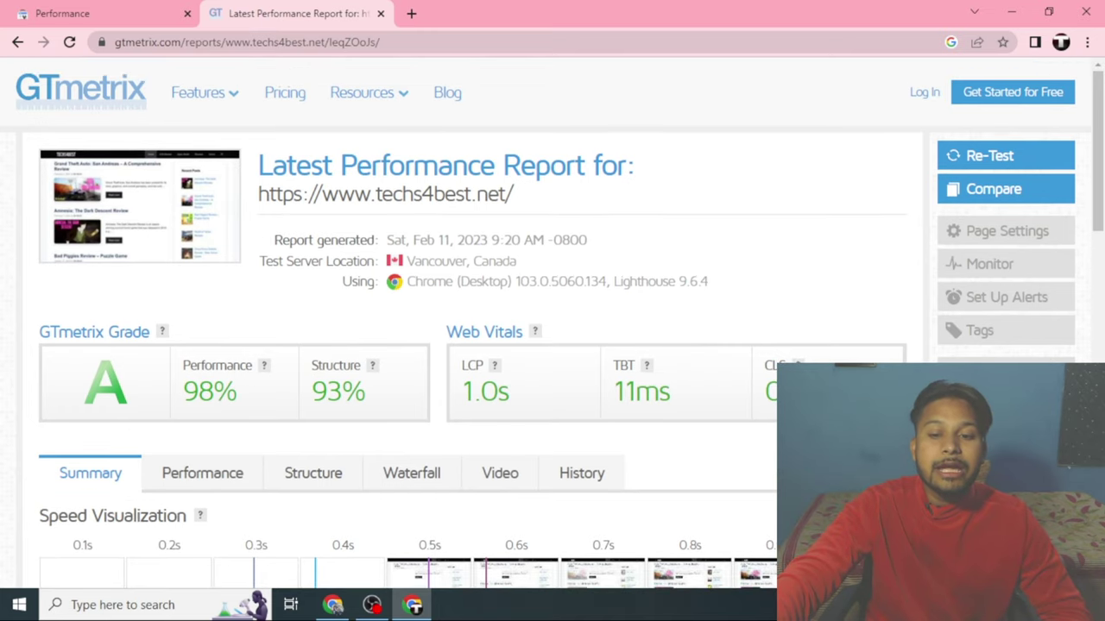
Review the GTmetrix report's grade, Web Vitals and Speed Visualization for the site
mouse_move(496, 376)
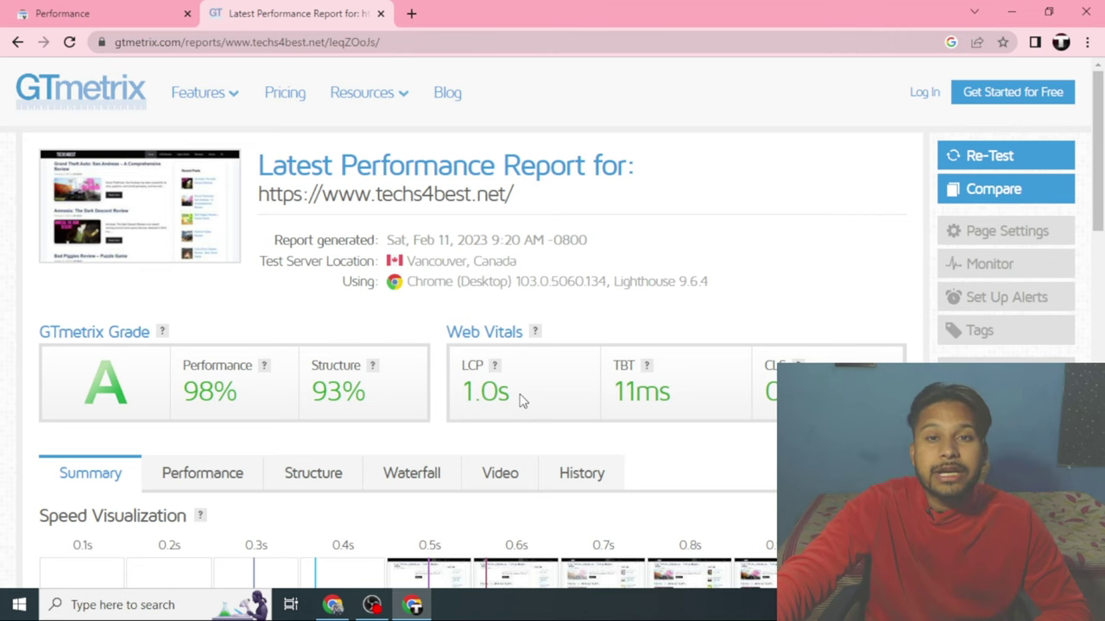
scroll(520, 401, down, 6)
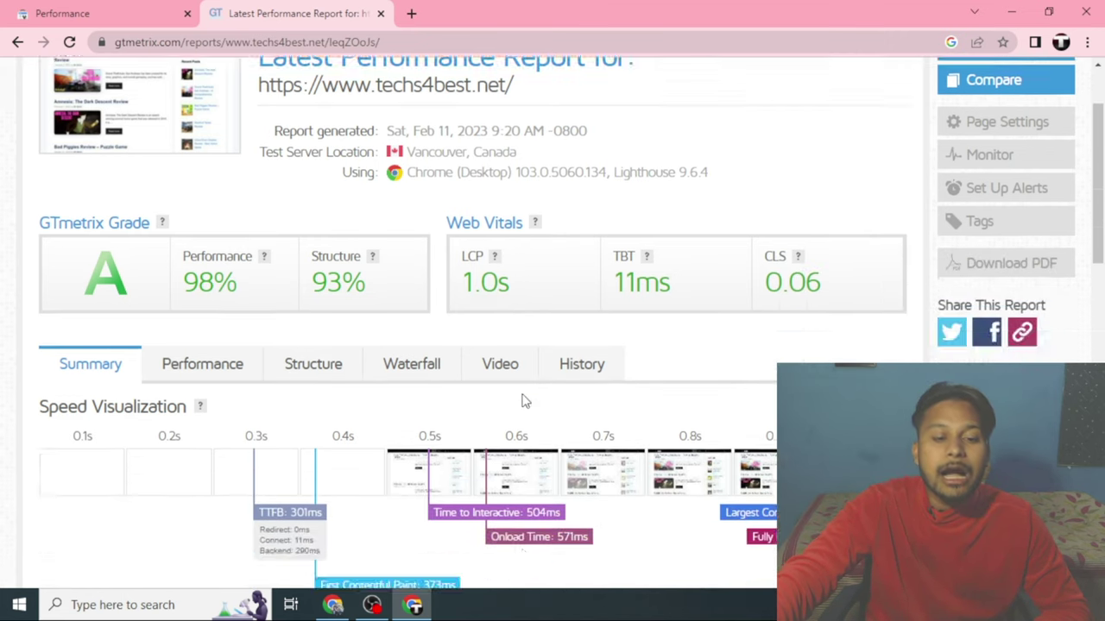
scroll(451, 316, up, 7)
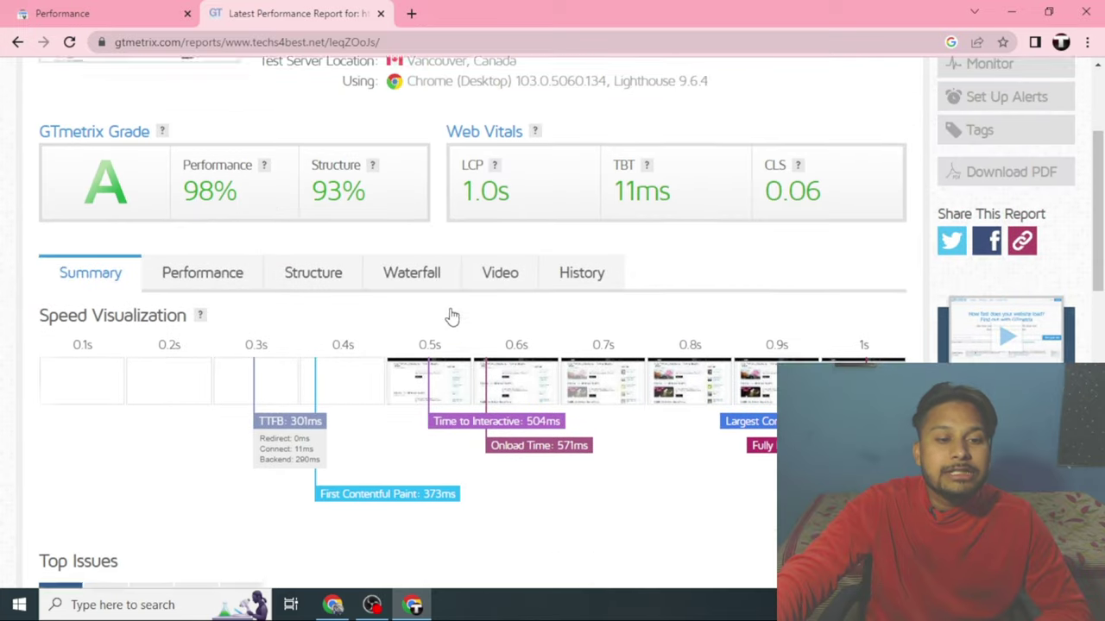
Return to the WordPress post editor, leave it without saving the changes, and open the dashboard's list of posts
click(333, 604)
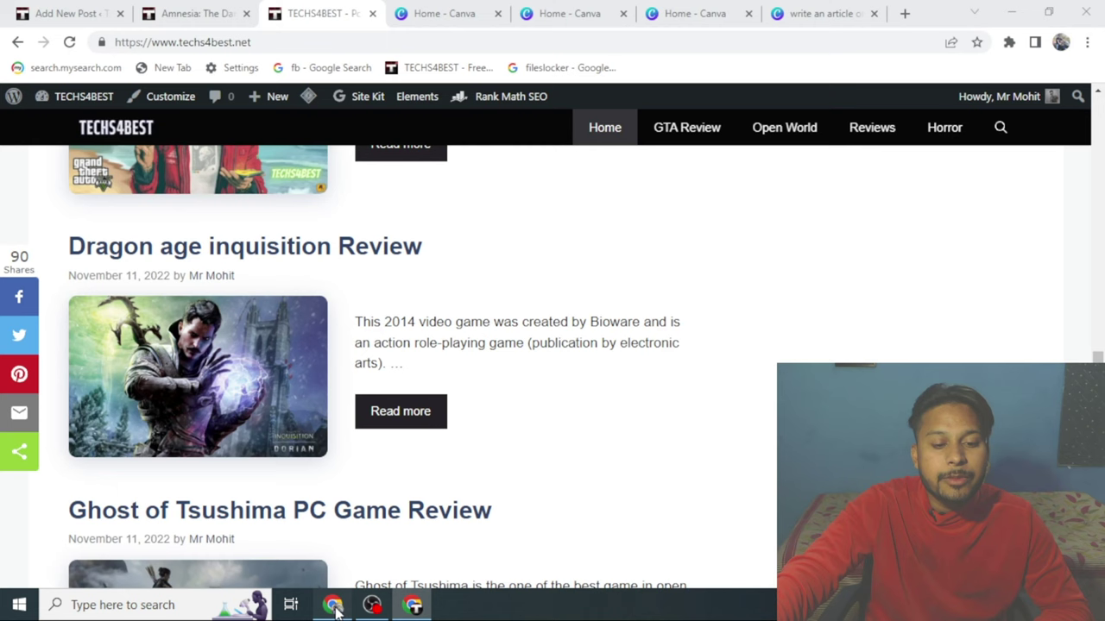
click(69, 12)
click(24, 110)
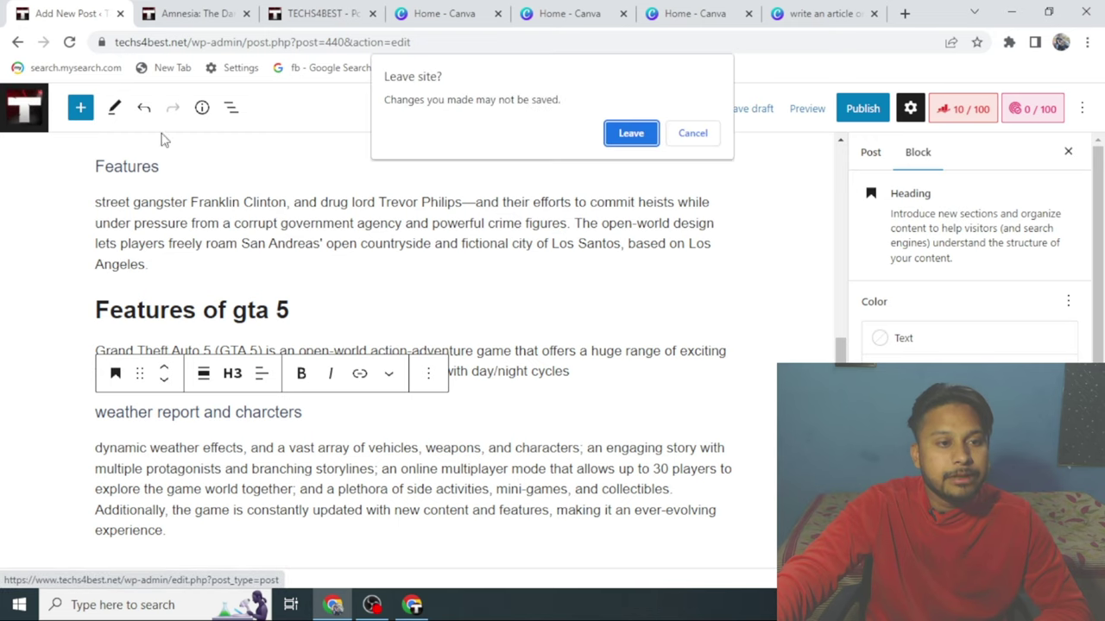
click(631, 134)
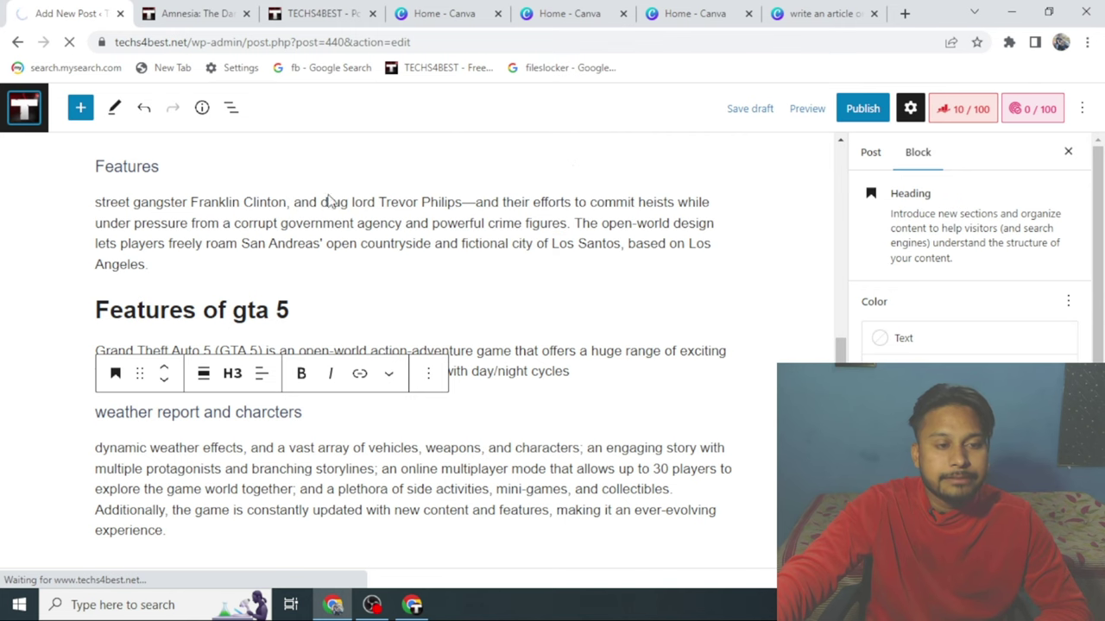
scroll(85, 430, down, 3)
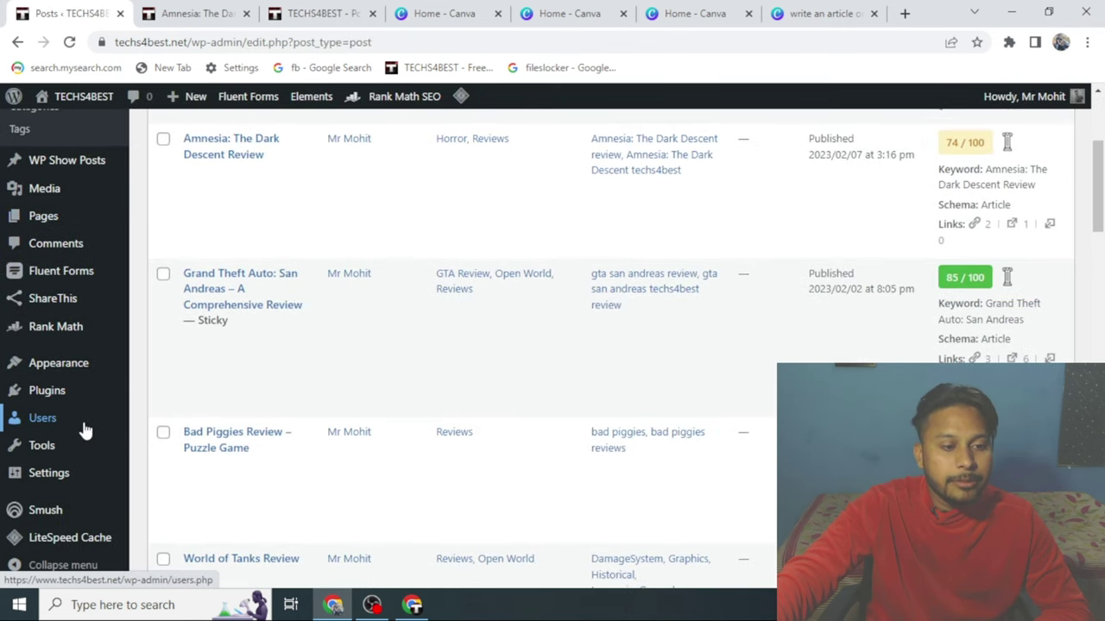
Open the list of installed plugins and check the LiteSpeed Cache notice's page load times and PageSpeed scores
click(52, 397)
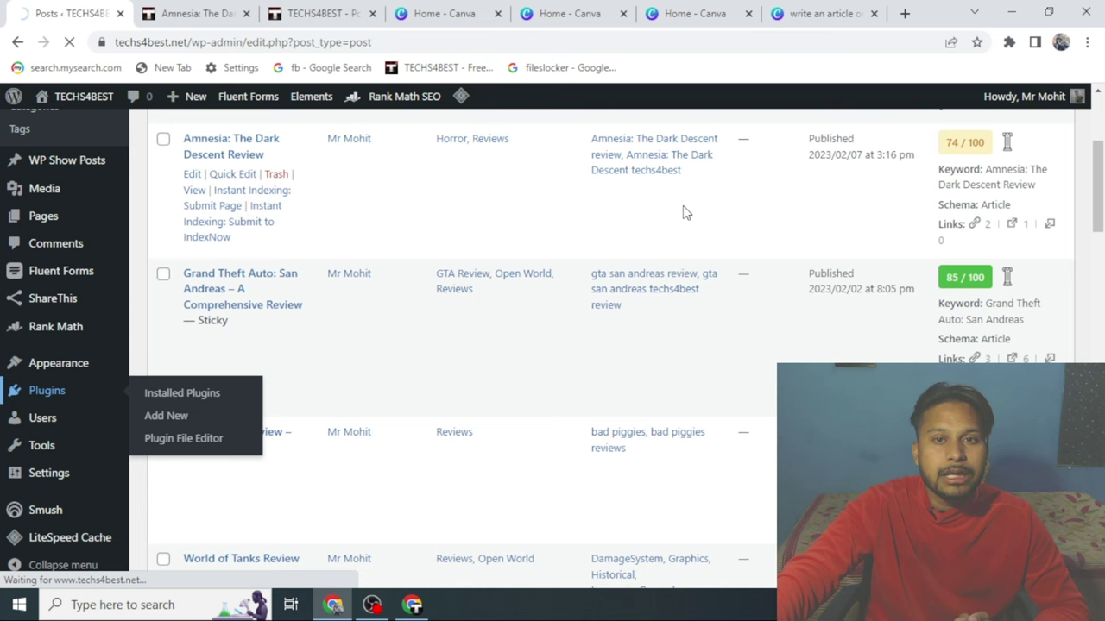
scroll(682, 207, down, 2)
scroll(683, 207, up, 2)
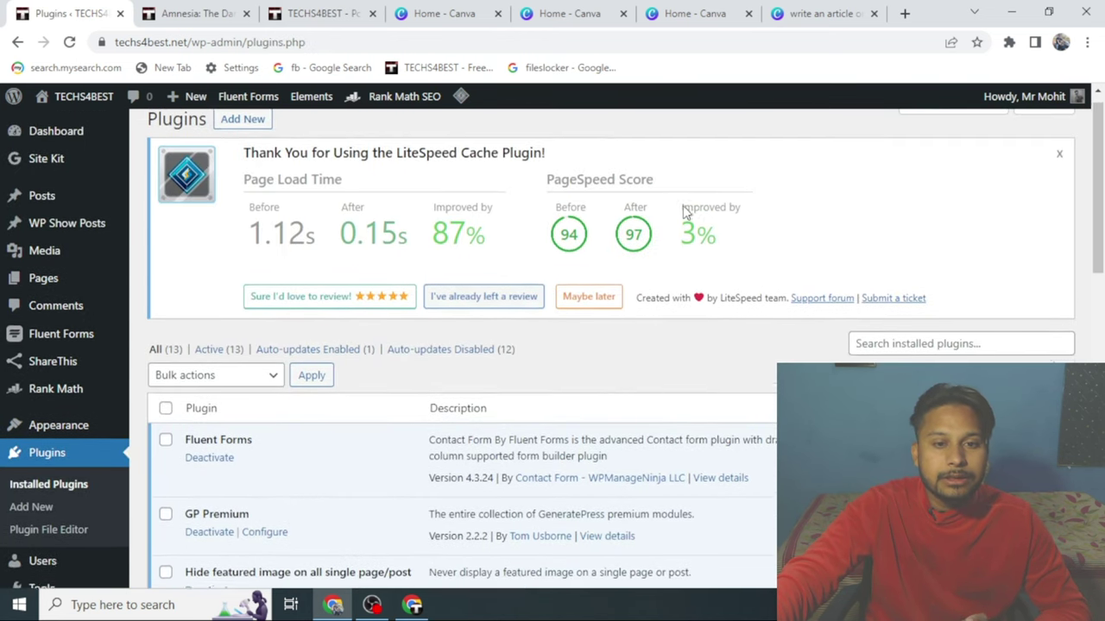
scroll(683, 207, down, 2)
scroll(345, 337, up, 2)
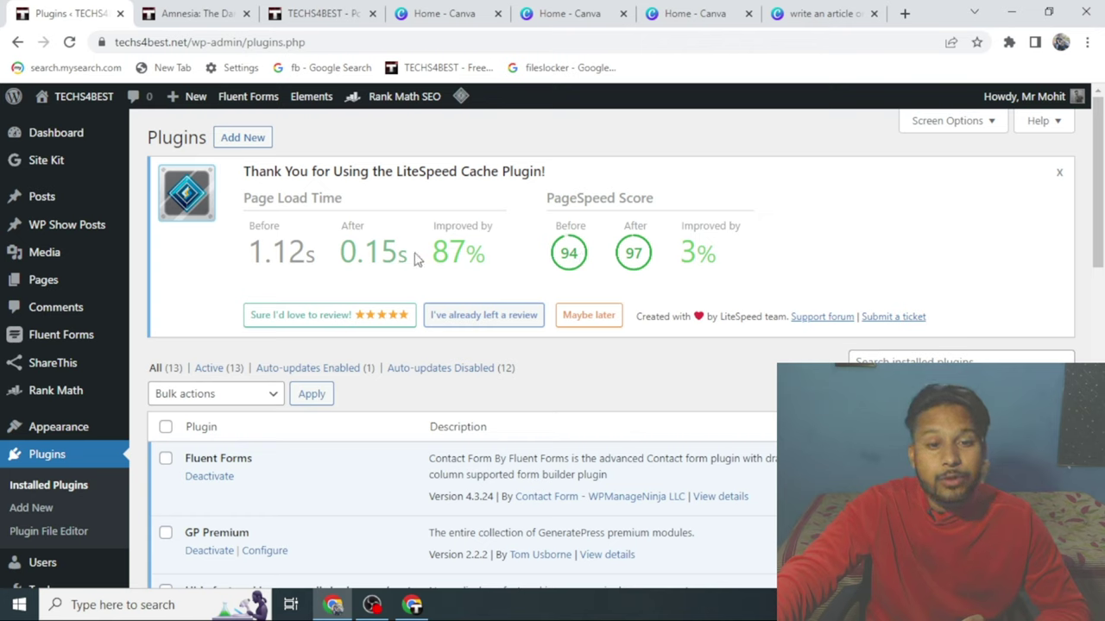
drag(416, 259, 340, 252)
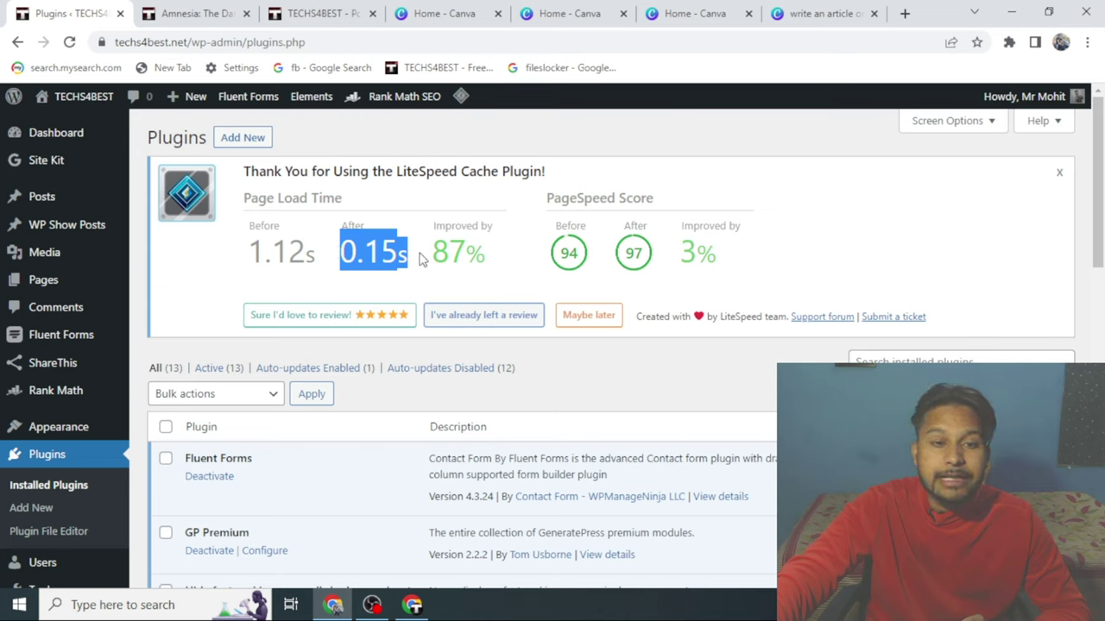
drag(319, 259, 254, 252)
click(324, 262)
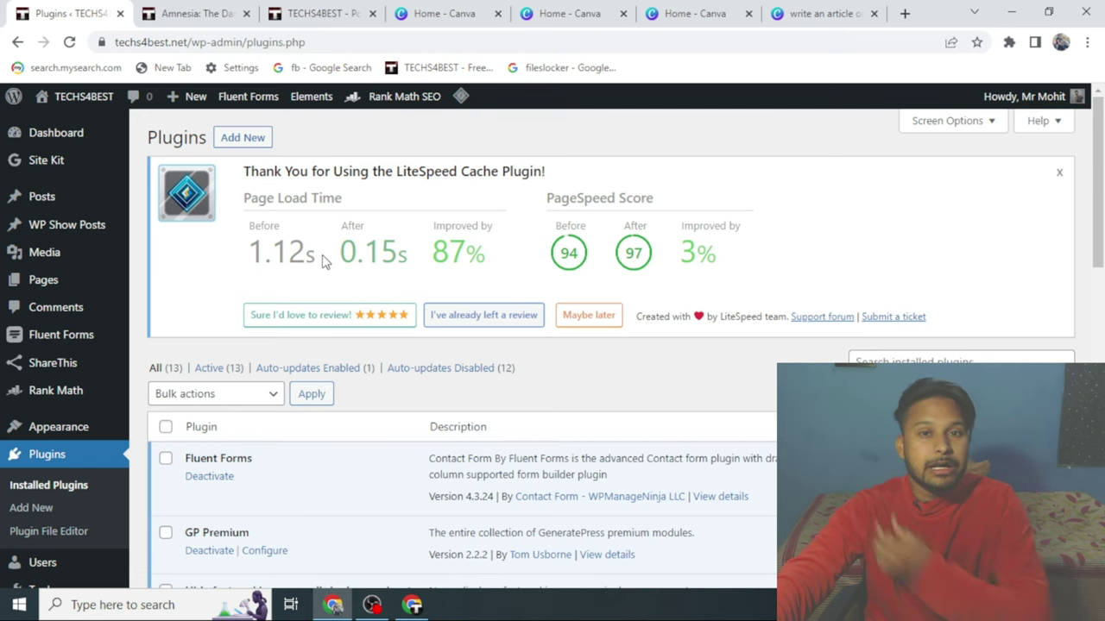
scroll(493, 316, down, 3)
scroll(627, 339, up, 3)
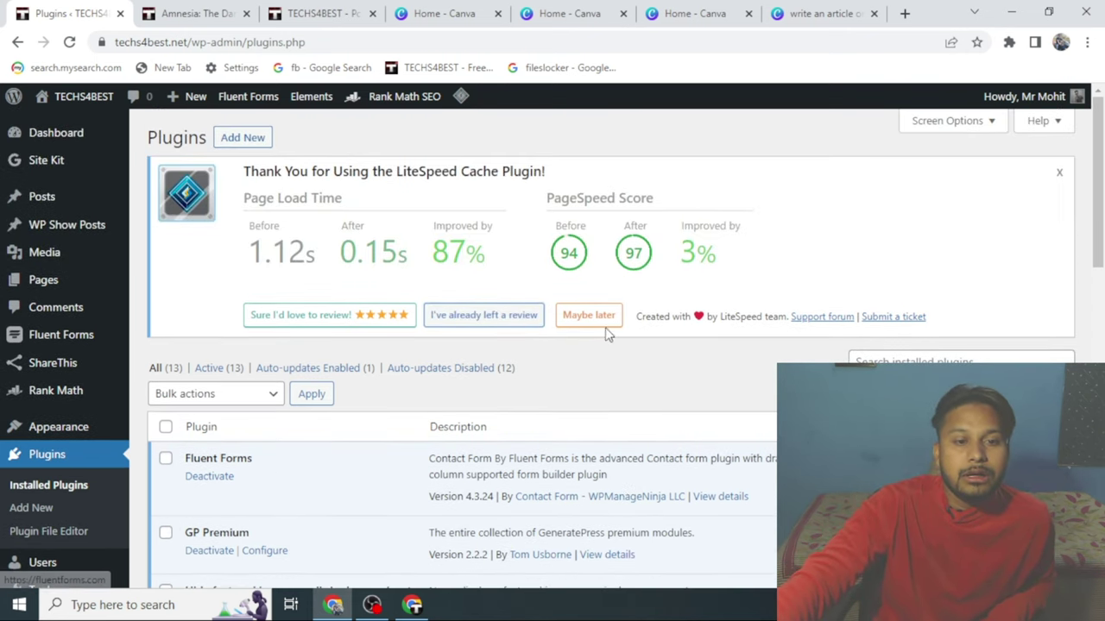
Look through the installed plugins for the caching and SEO ones, including LiteSpeed Cache and Rank Math SEO
scroll(670, 310, down, 9)
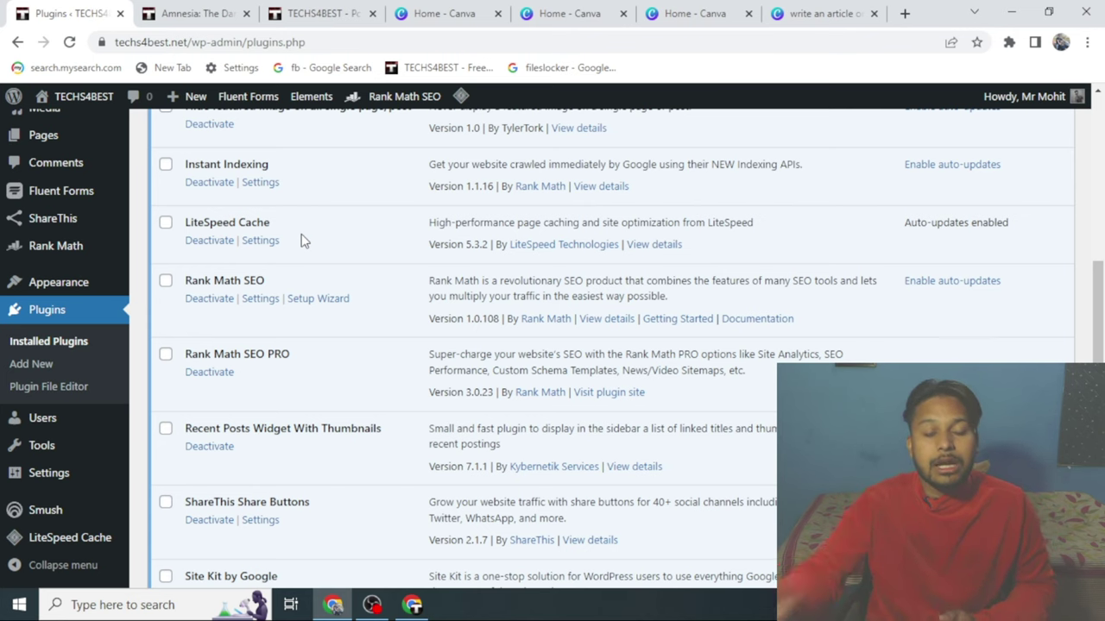
scroll(427, 369, up, 4)
scroll(427, 369, up, 2)
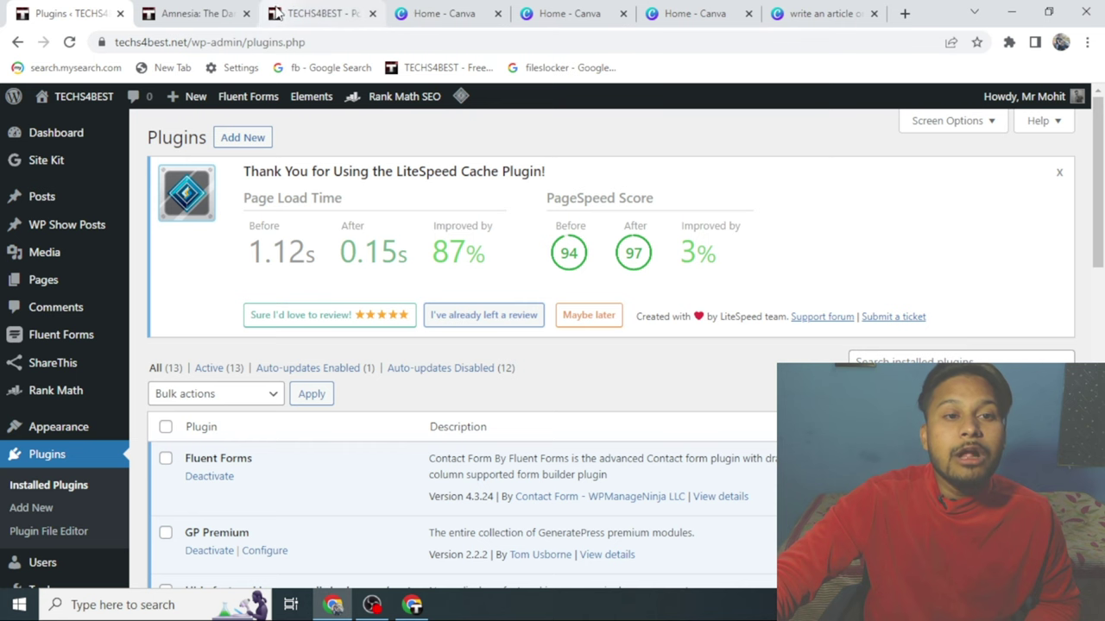
Glance at the TECHS4BEST home page and reread the GTA 5 article in the Canva document up to its title
click(318, 13)
scroll(578, 502, up, 5)
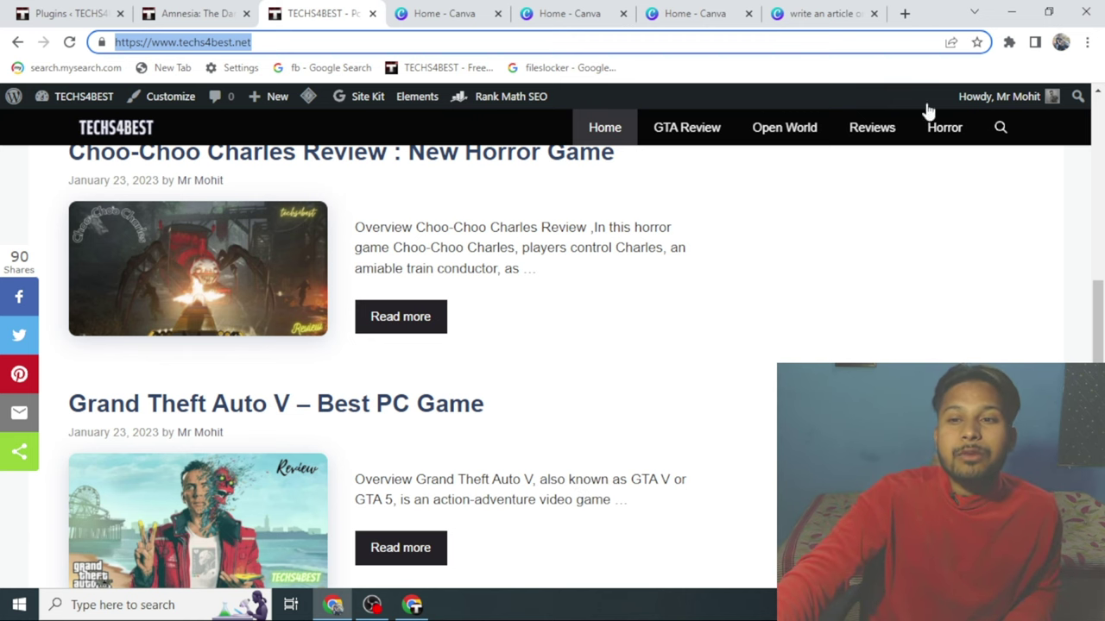
click(832, 16)
scroll(518, 345, down, 10)
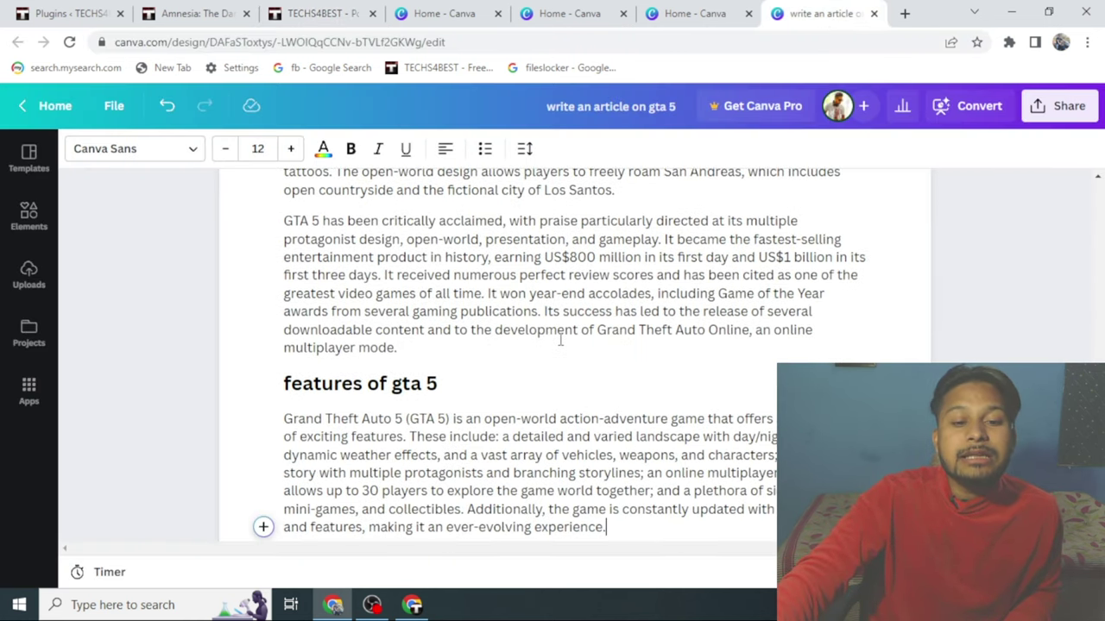
scroll(492, 333, up, 4)
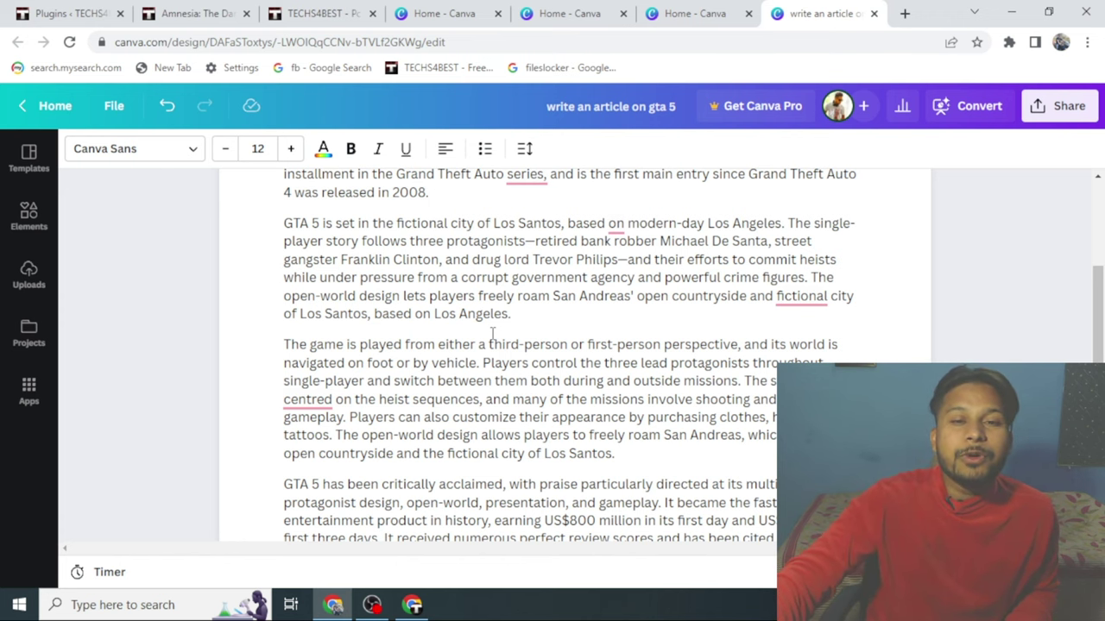
scroll(492, 333, up, 3)
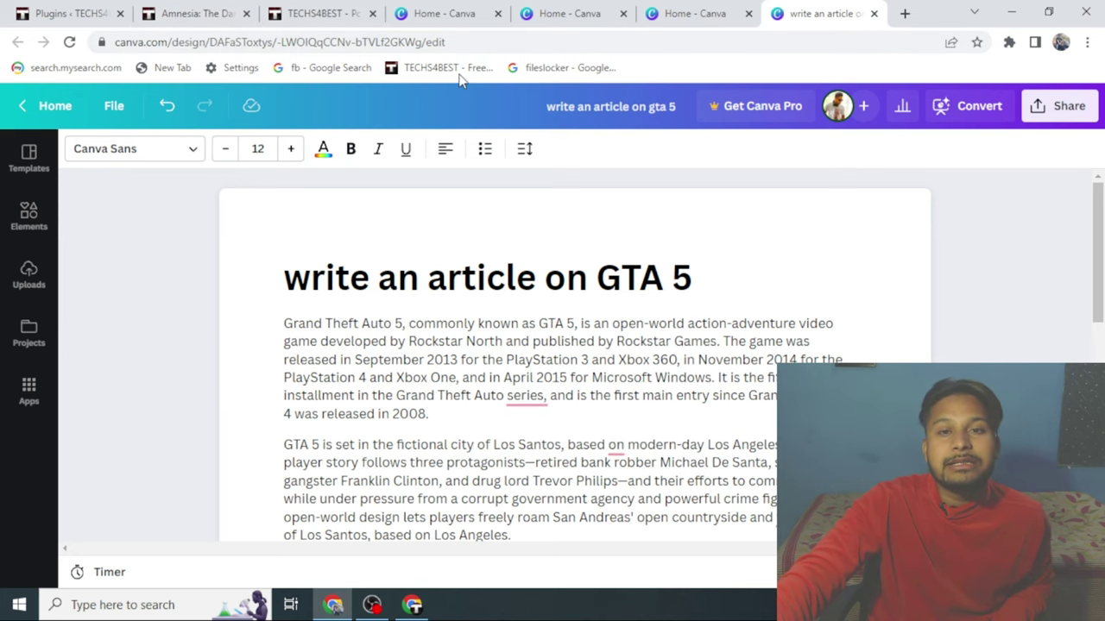
Return to the TECHS4BEST home page and look over its list of review posts and the sidebar
click(294, 8)
scroll(974, 320, up, 10)
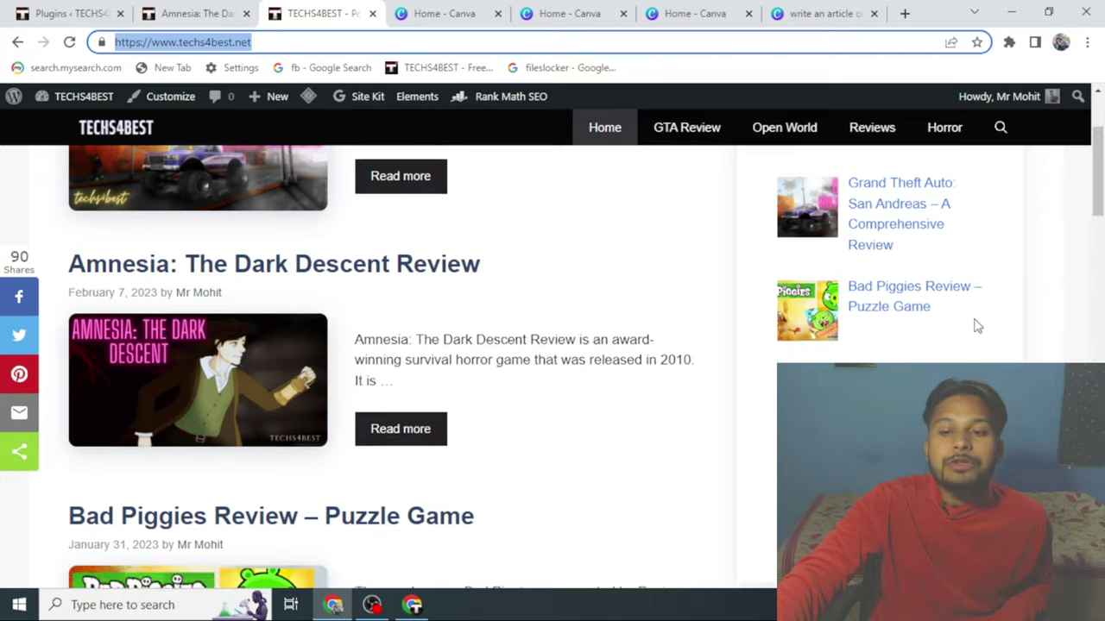
scroll(750, 286, down, 4)
scroll(752, 286, up, 6)
scroll(920, 298, down, 8)
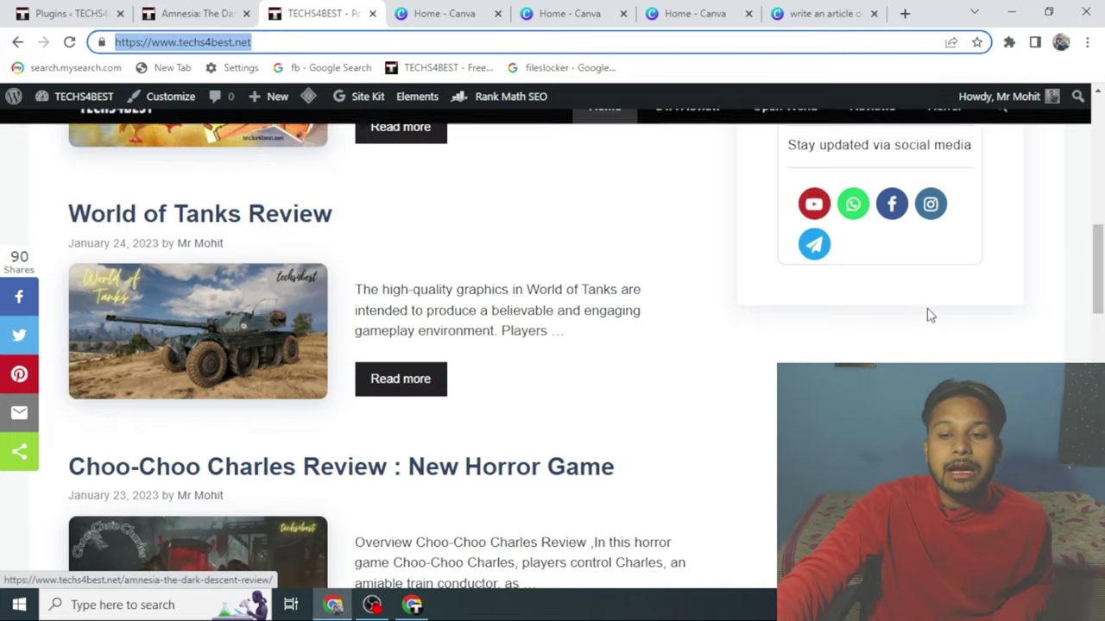
Open the social links in the home page's Follow Us box, including YouTube, WhatsApp and Facebook, closing each page after viewing it
scroll(706, 263, up, 2)
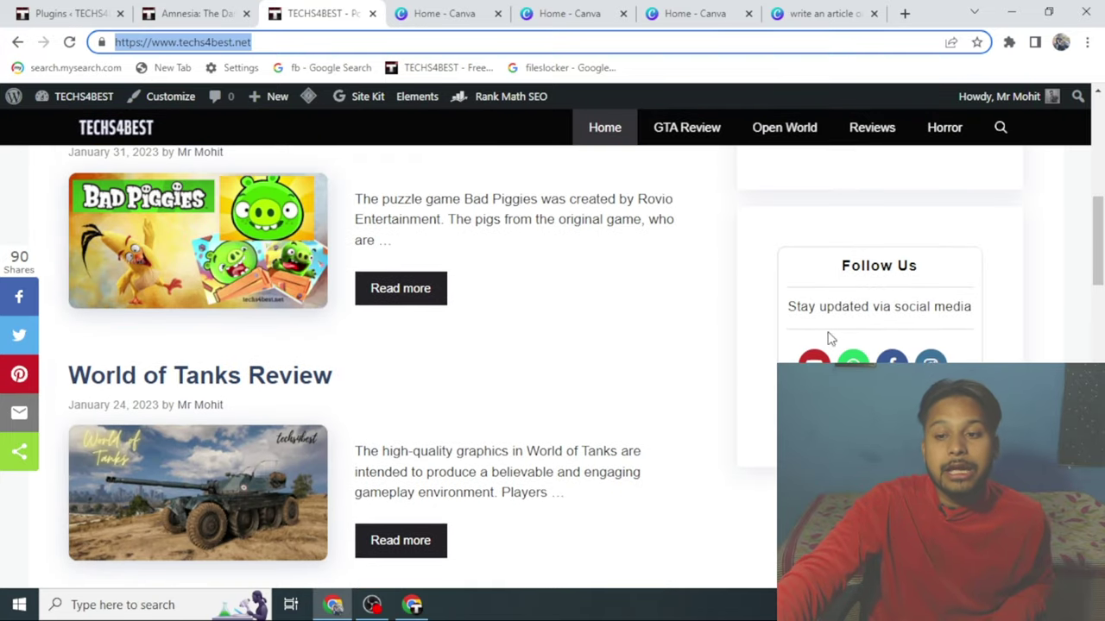
click(814, 358)
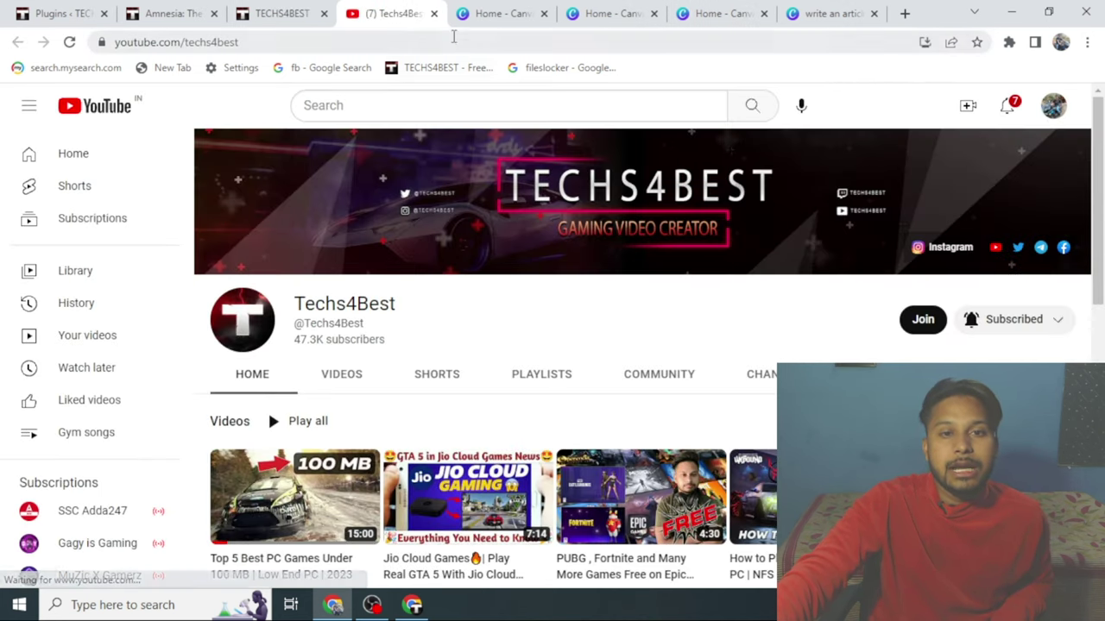
click(434, 14)
scroll(798, 334, up, 1)
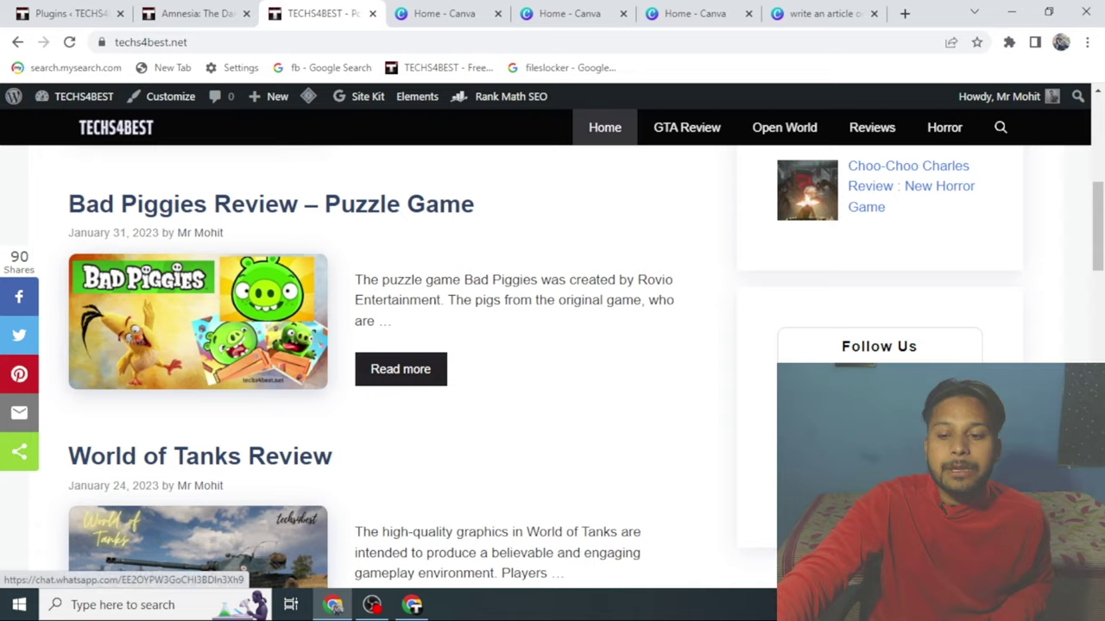
click(853, 442)
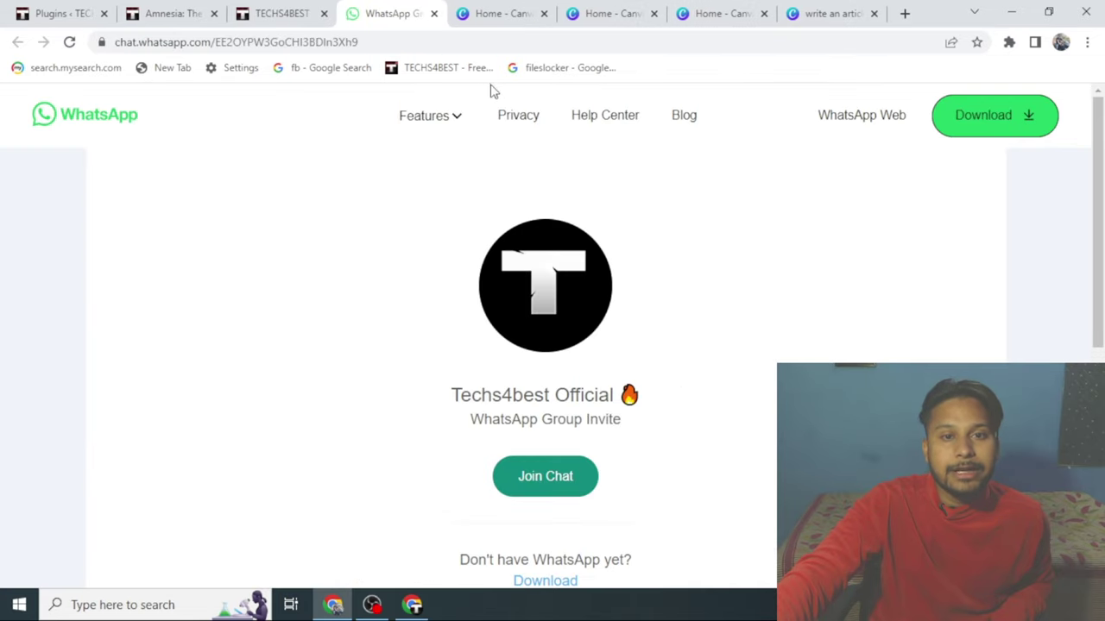
click(433, 13)
click(893, 442)
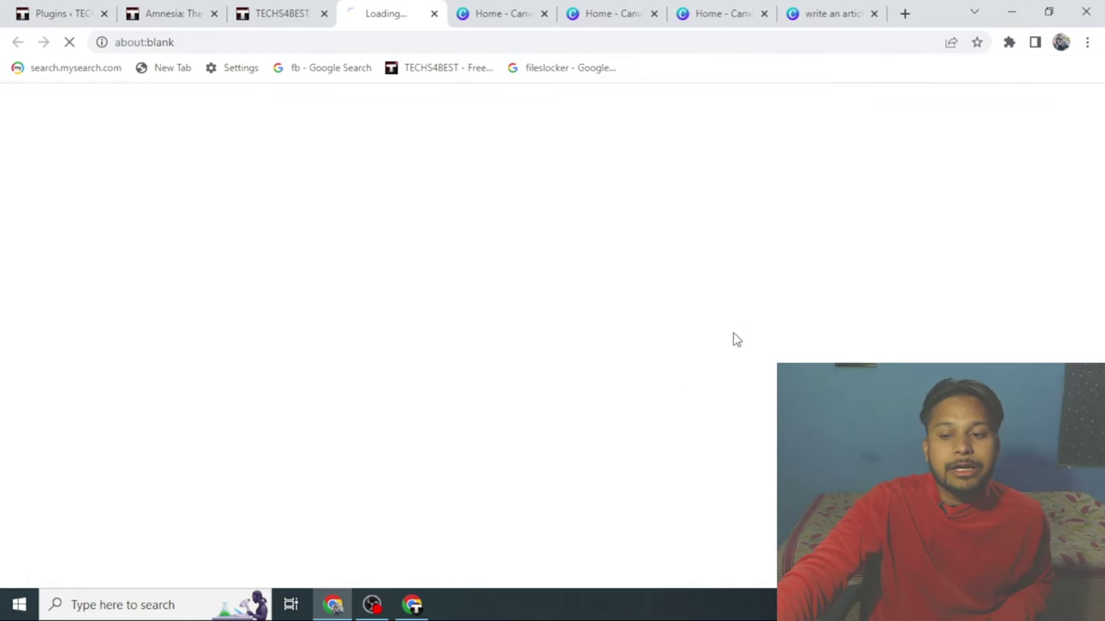
click(434, 14)
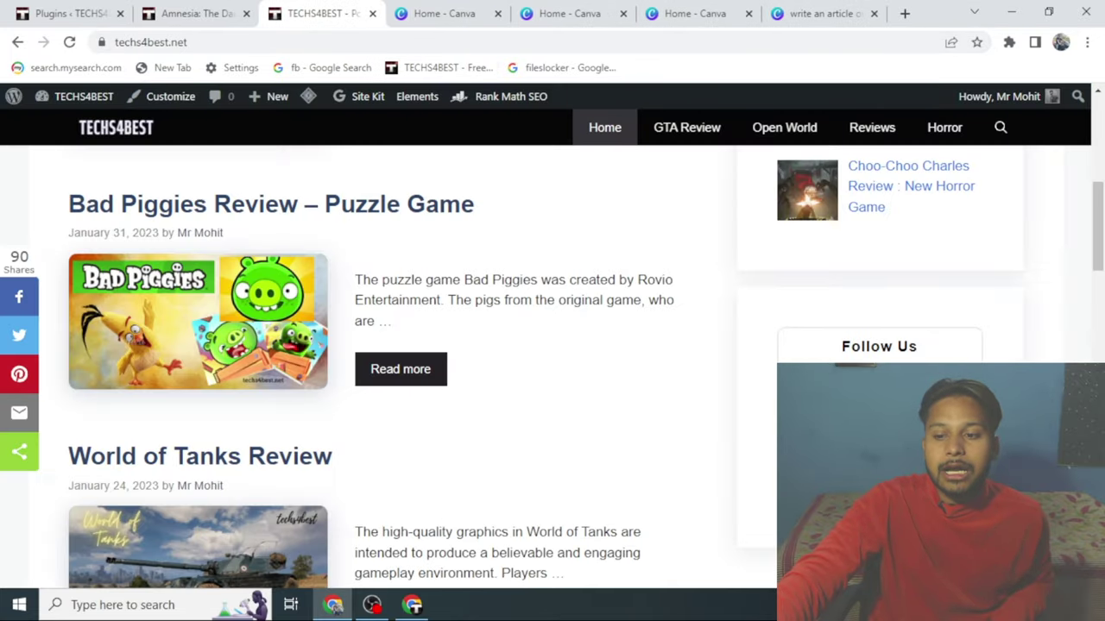
click(836, 363)
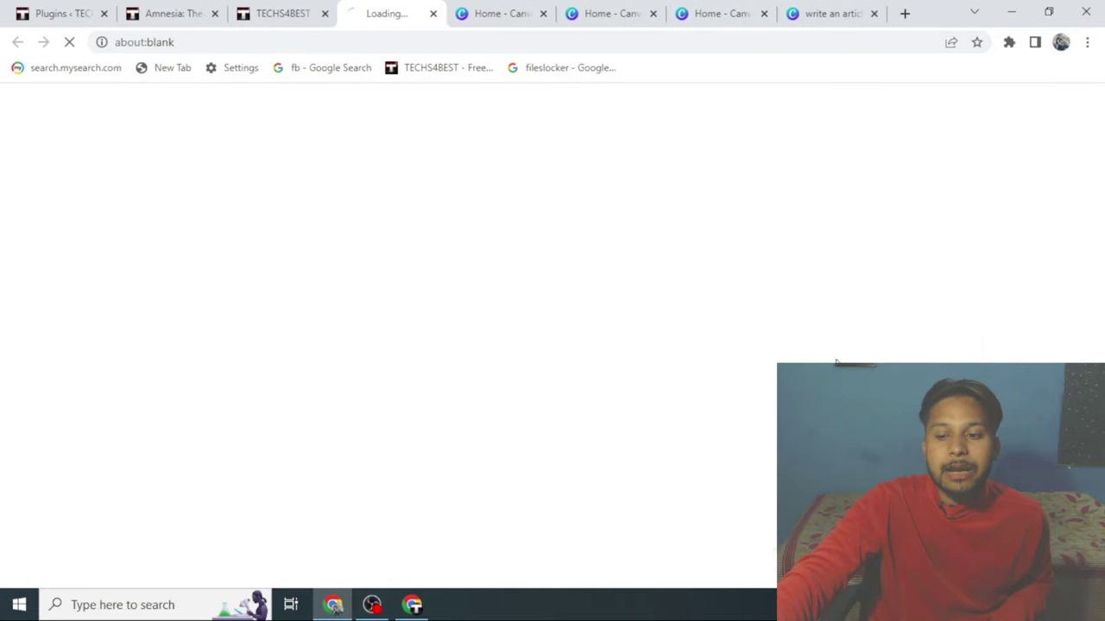
click(433, 14)
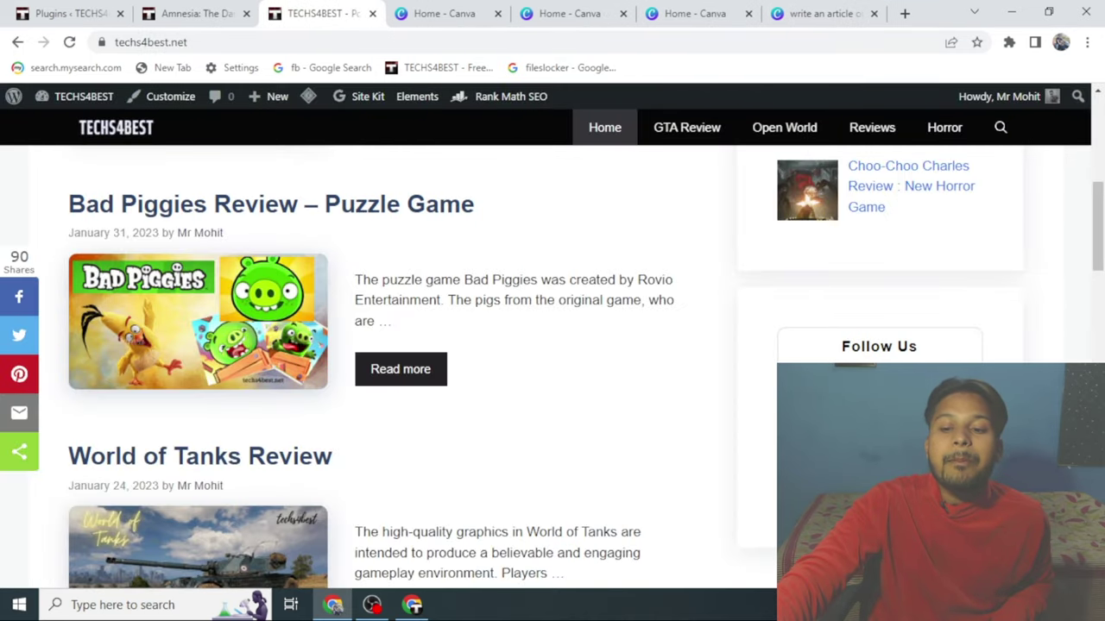
Look through the rest of the home page's posts and open the About Us page from the footer
click(151, 41)
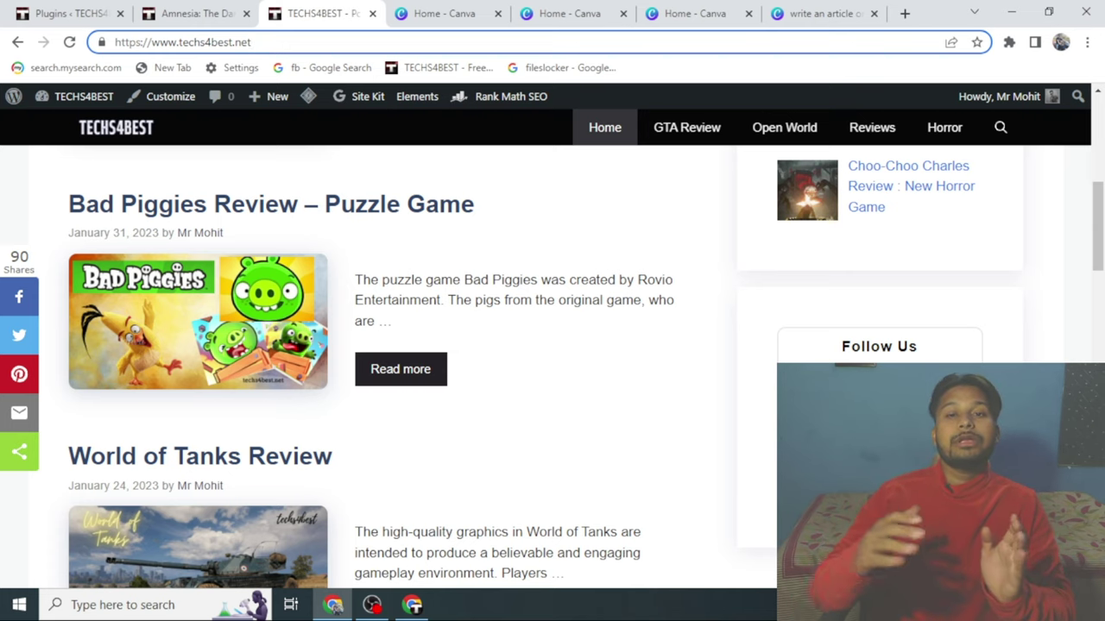
scroll(552, 367, down, 14)
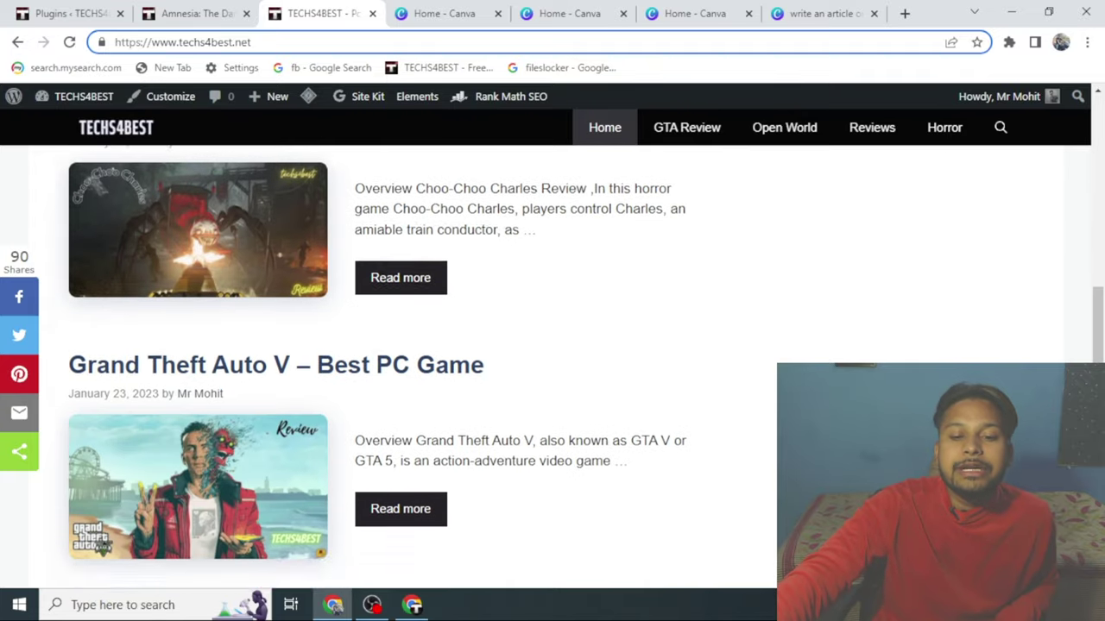
scroll(400, 346, down, 3)
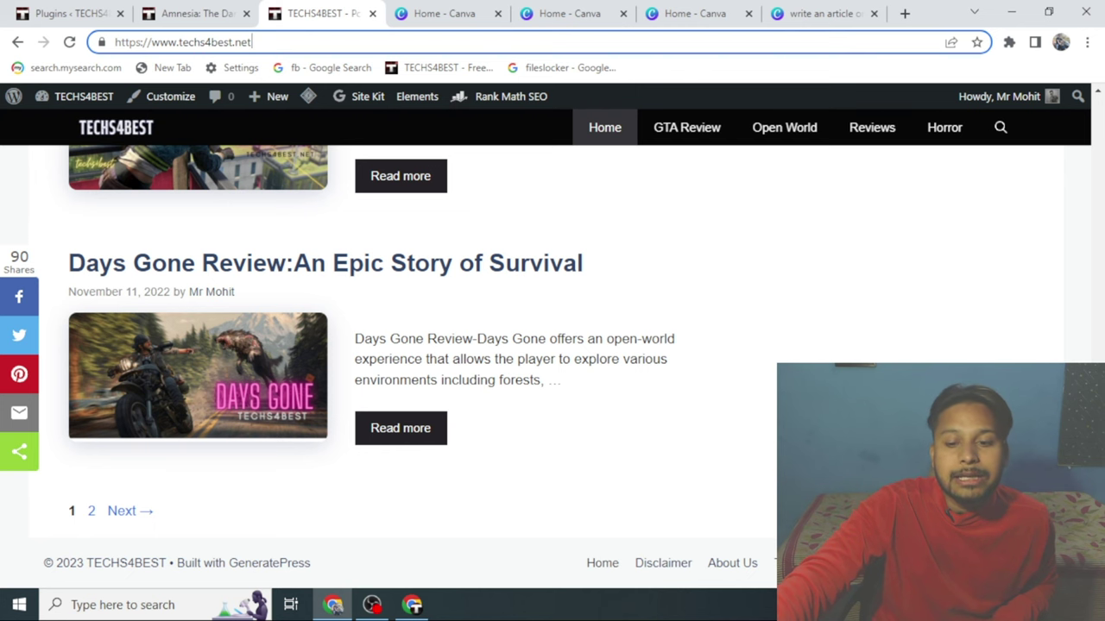
click(746, 563)
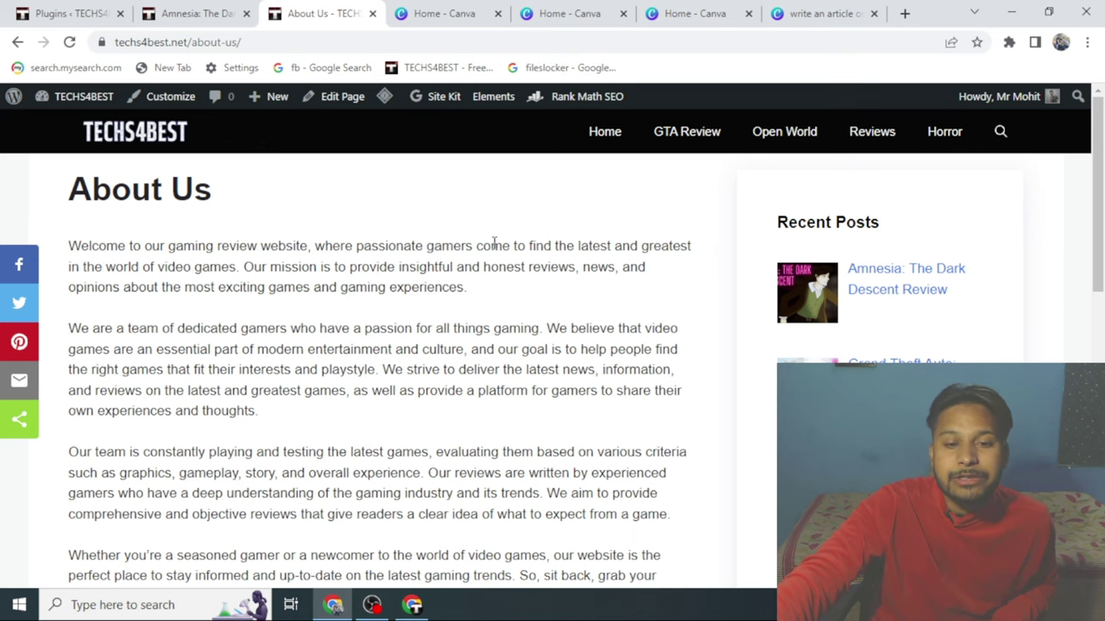
Read the About Us page, including the site introduction, the About Me section and the contact details table
scroll(535, 263, down, 4)
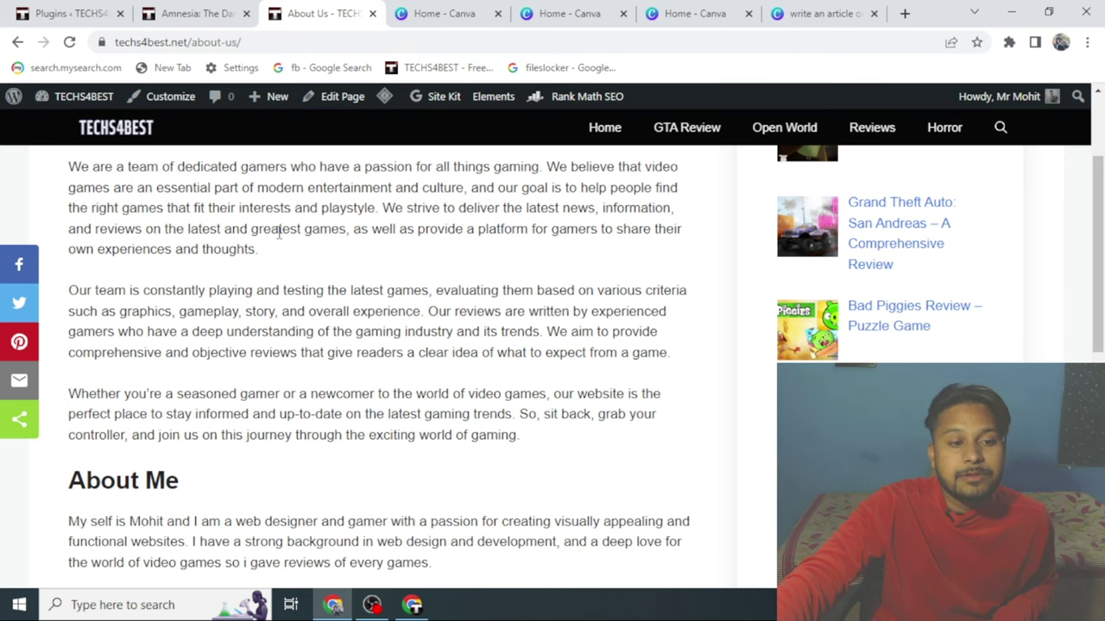
scroll(279, 234, down, 1)
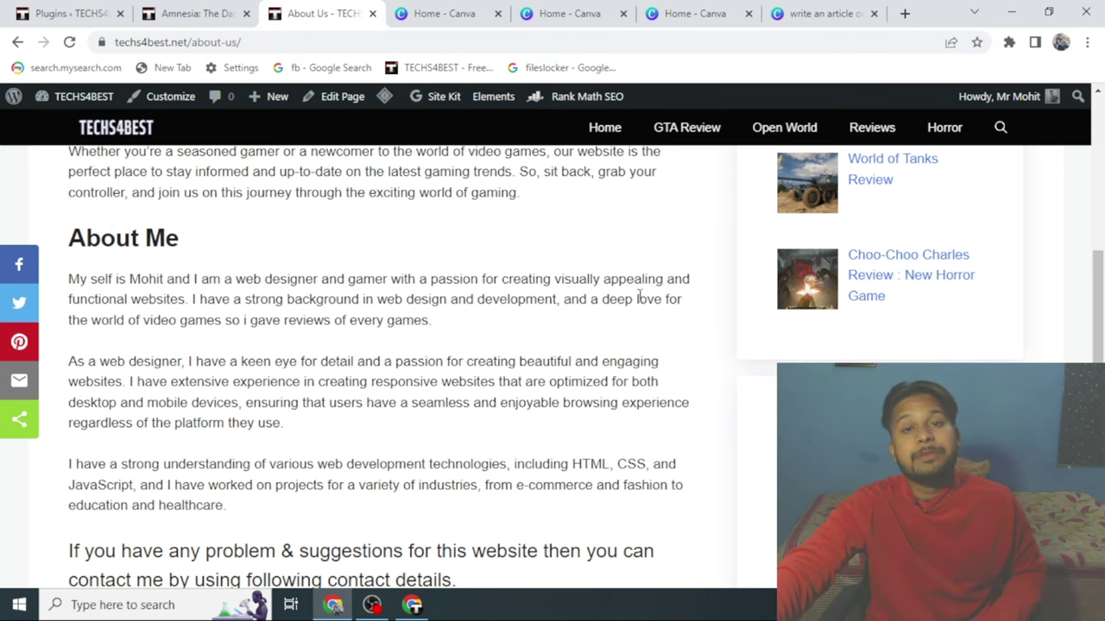
scroll(602, 296, up, 4)
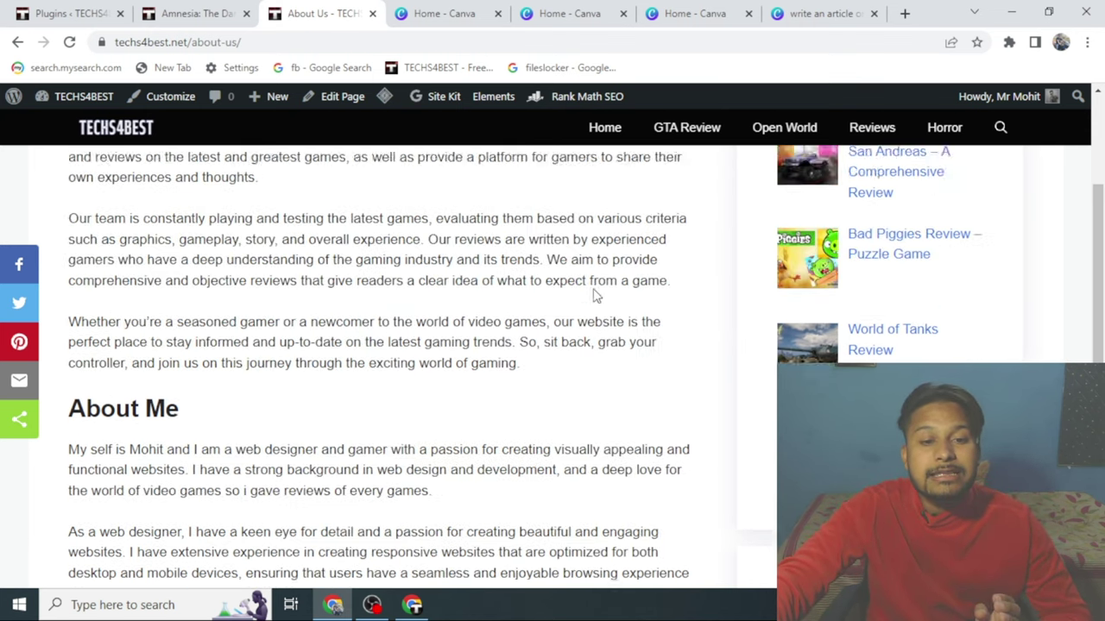
scroll(594, 296, down, 3)
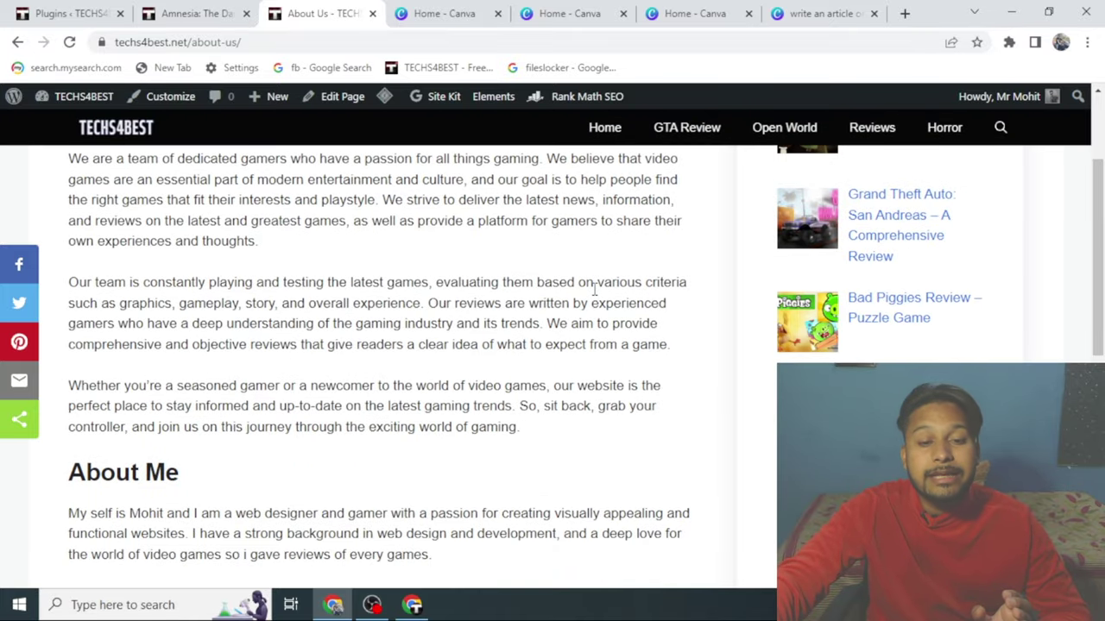
scroll(594, 291, down, 1)
scroll(594, 291, down, 3)
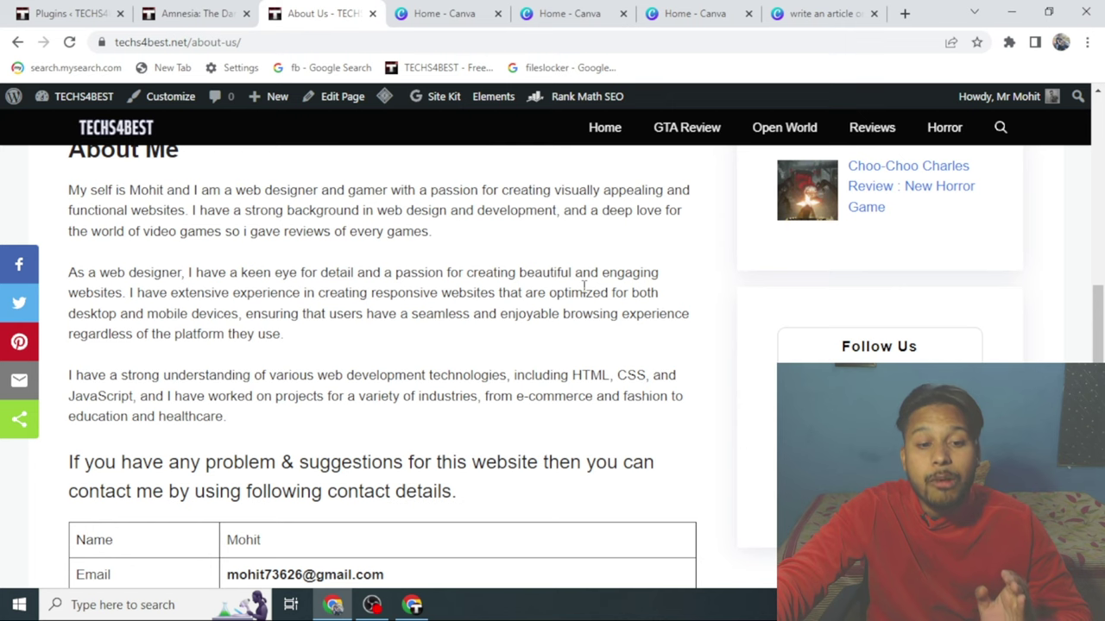
scroll(584, 289, down, 3)
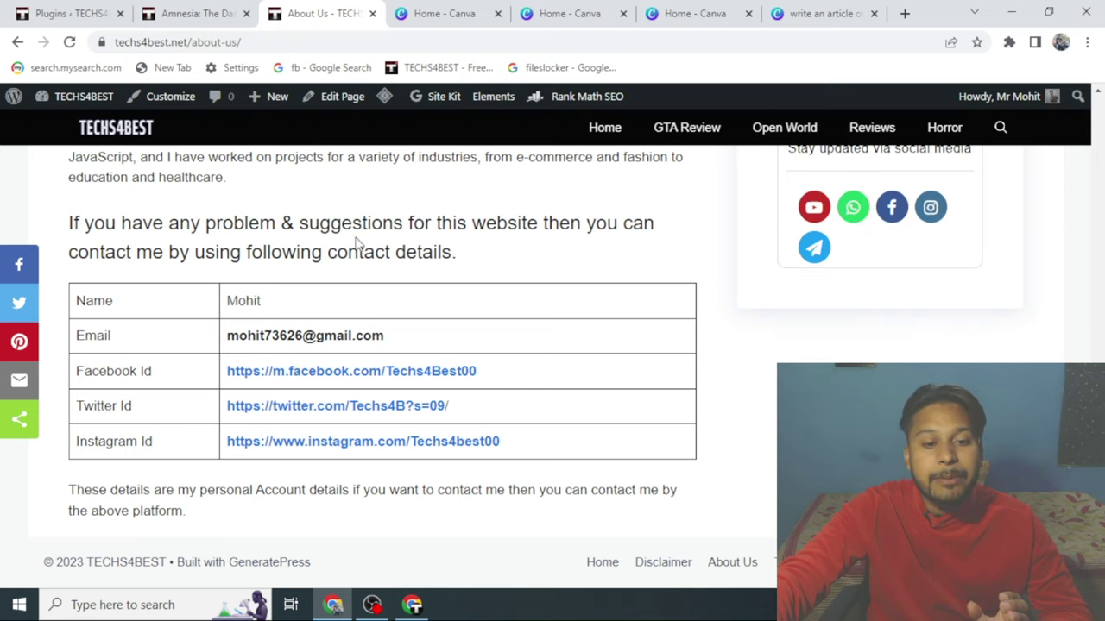
scroll(574, 433, up, 2)
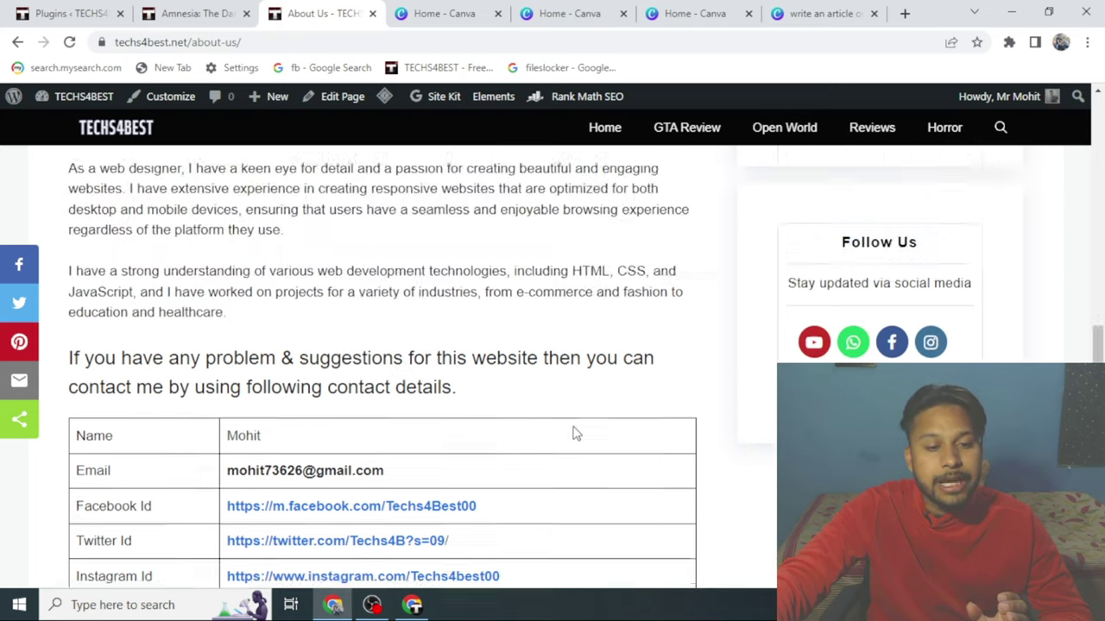
scroll(574, 434, up, 5)
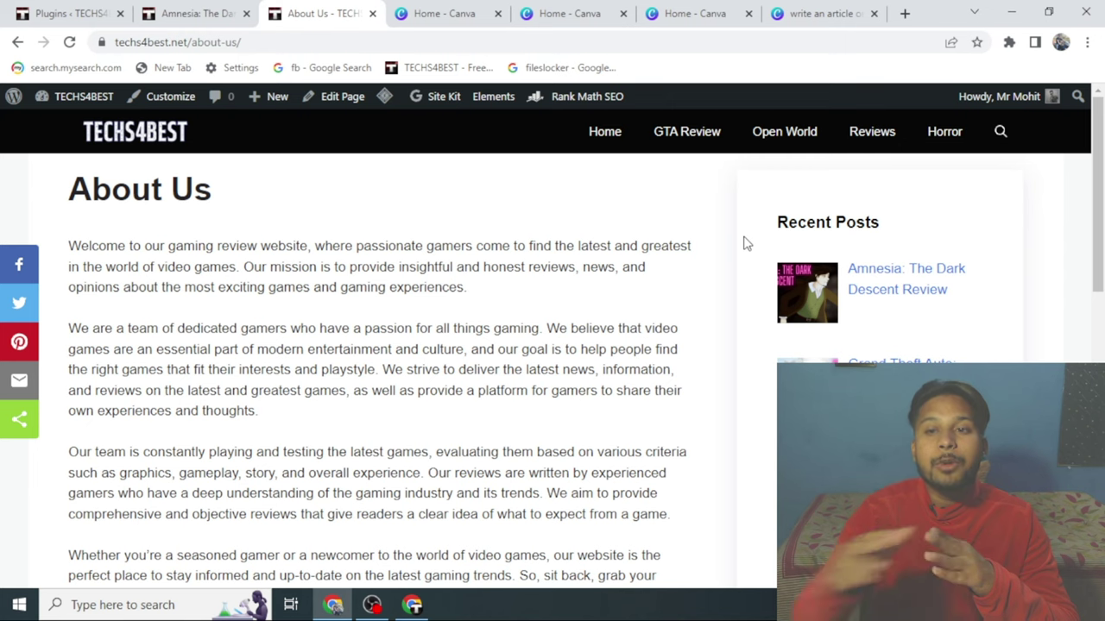
Go to Canva's home page and switch the account from Personal to the Canva Pro 1 year team
click(725, 14)
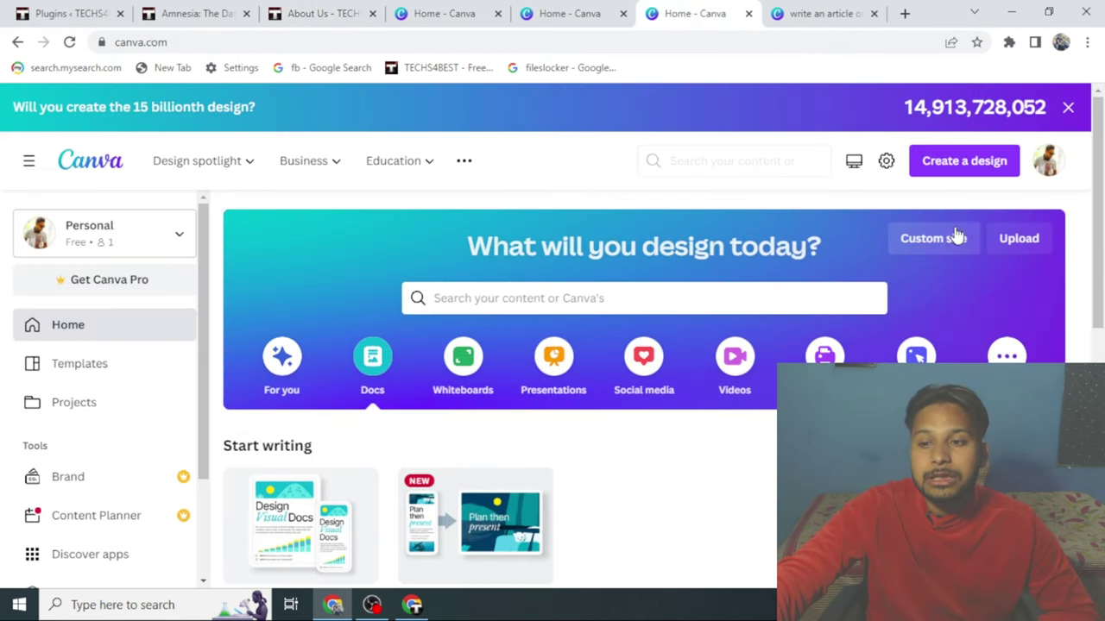
click(1051, 161)
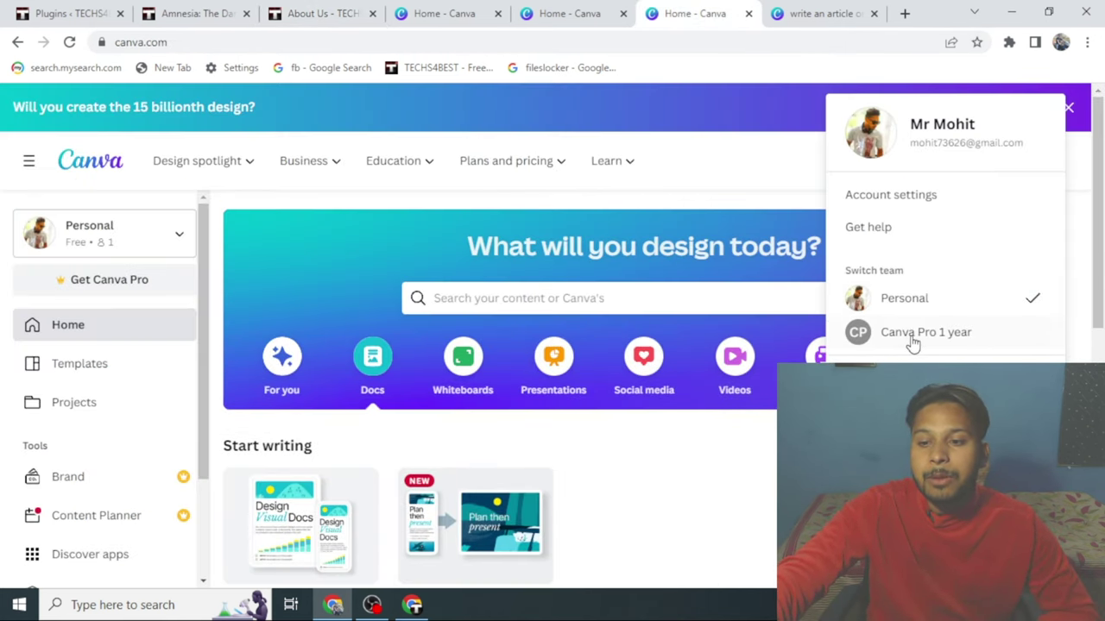
click(916, 336)
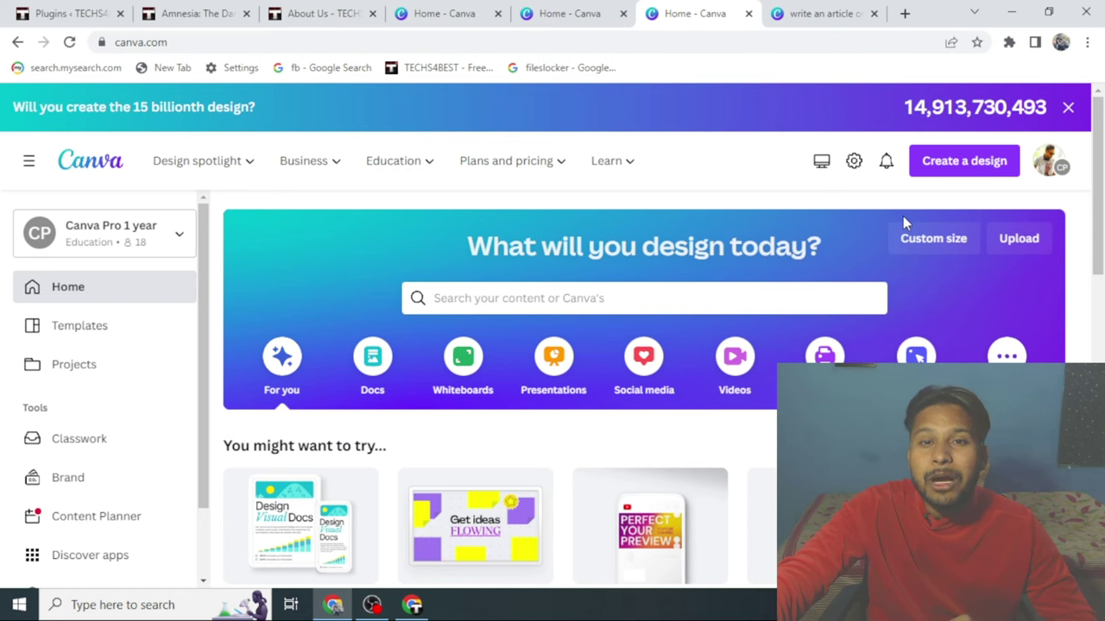
Look over the Canva home page's design suggestions and recent designs, and browse the template categories on the Templates page
scroll(903, 215, down, 3)
scroll(528, 337, up, 1)
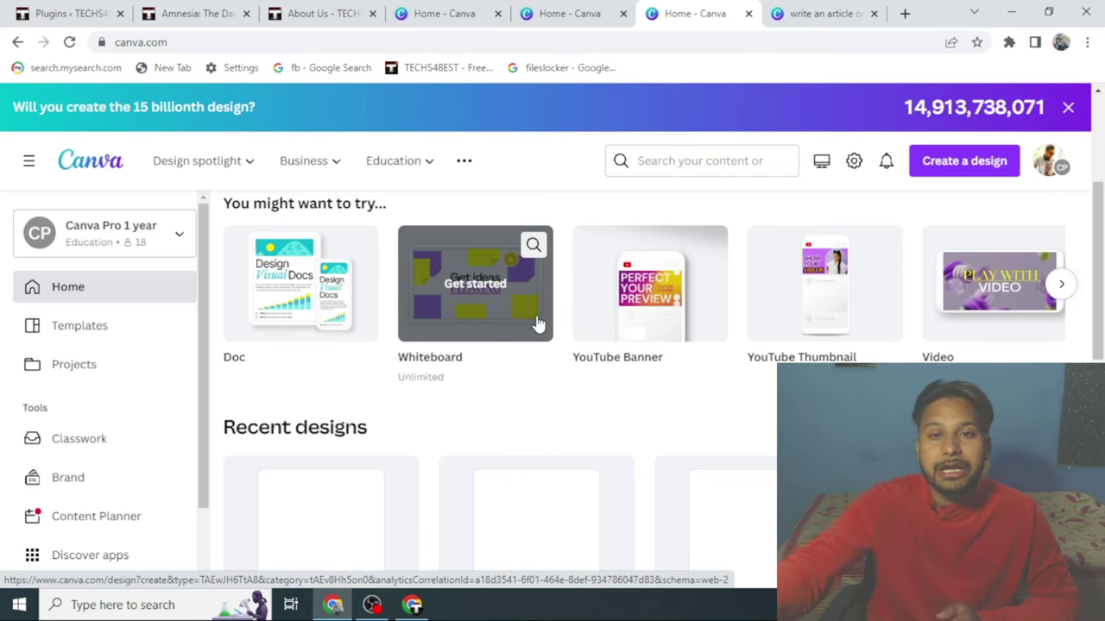
scroll(535, 321, up, 3)
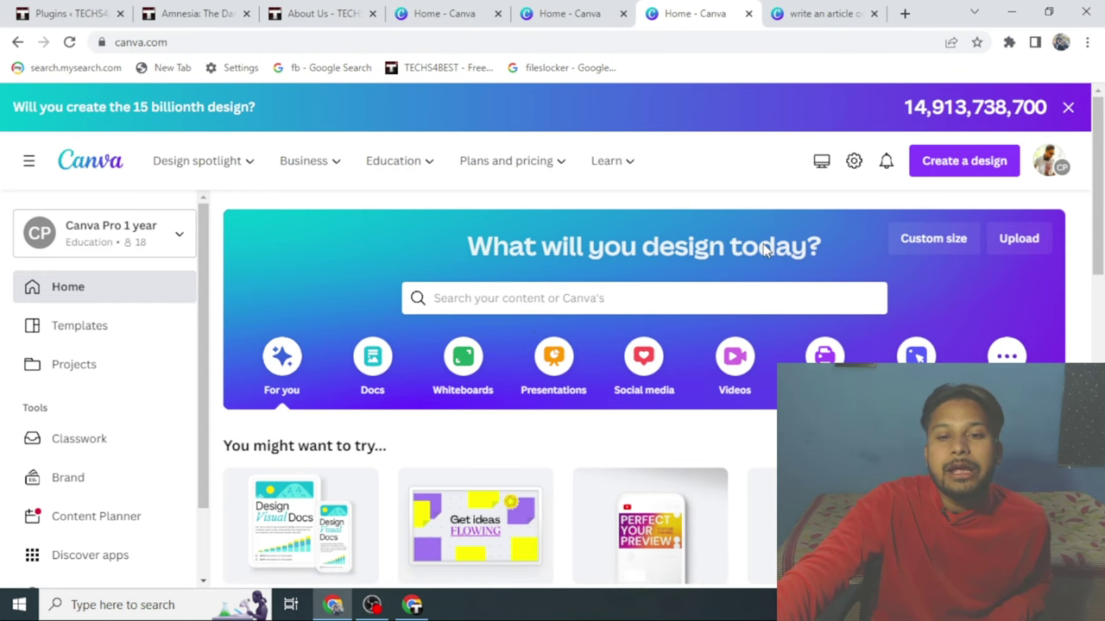
scroll(748, 231, down, 1)
scroll(747, 231, down, 2)
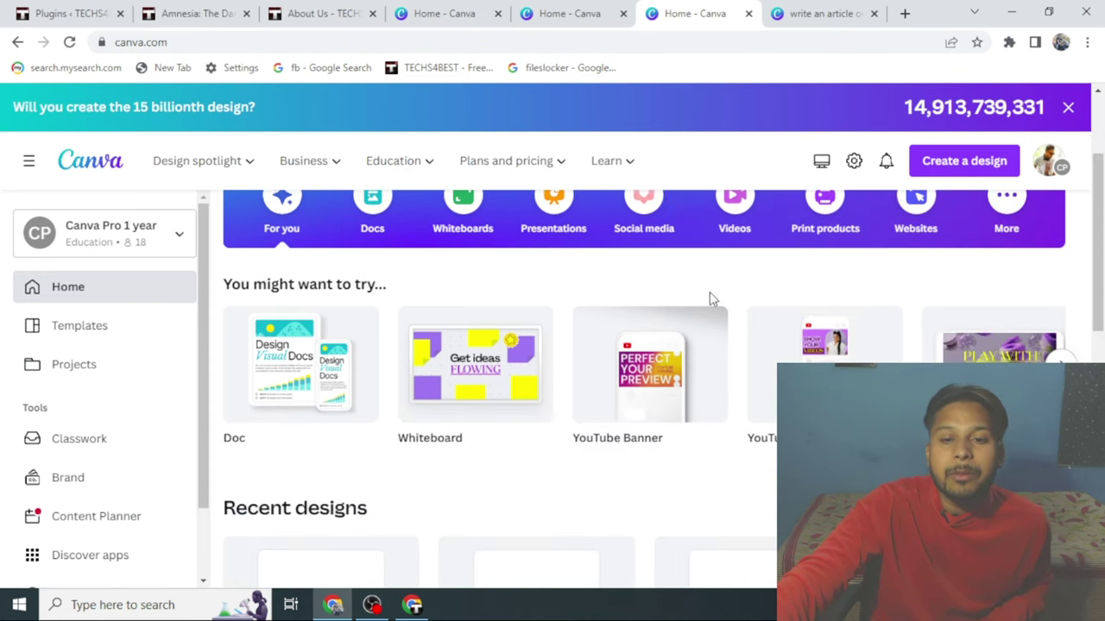
scroll(710, 296, up, 3)
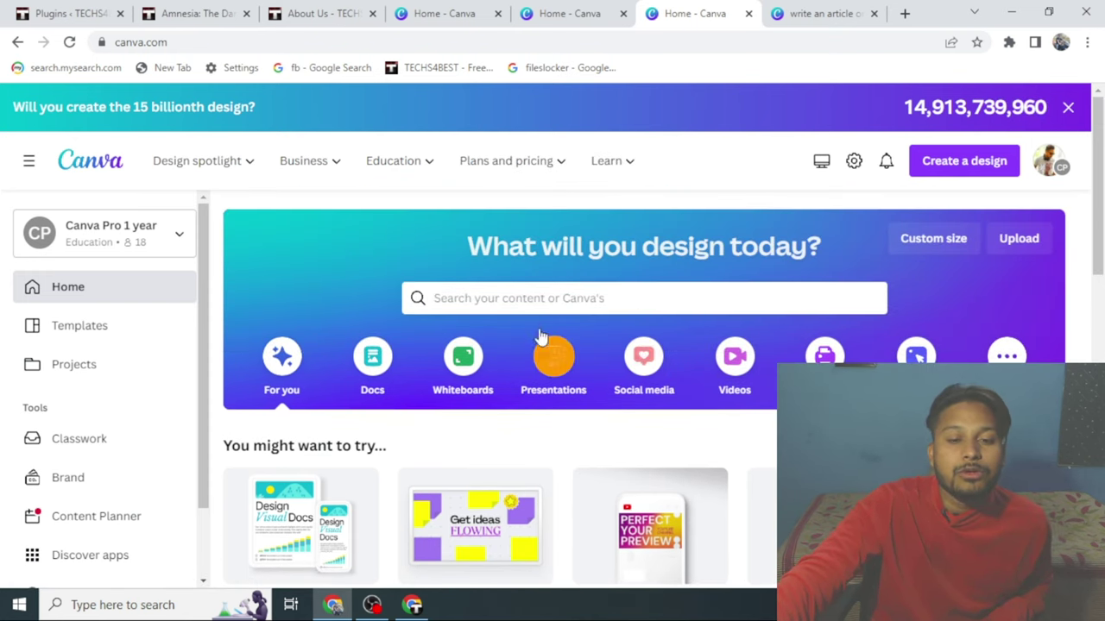
click(102, 330)
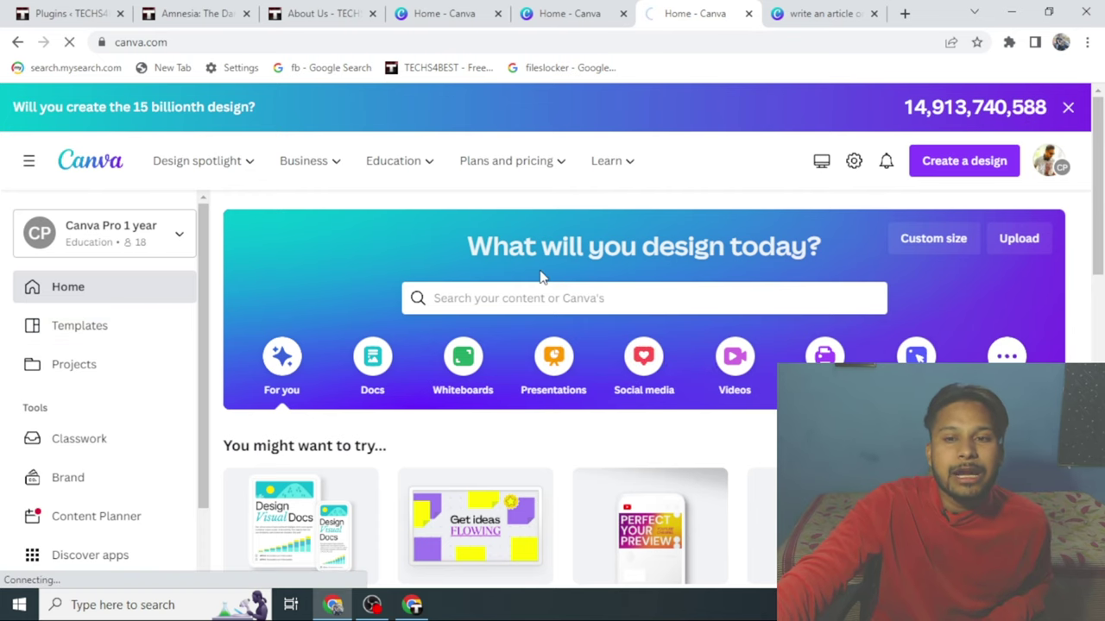
scroll(623, 284, down, 4)
scroll(627, 293, down, 3)
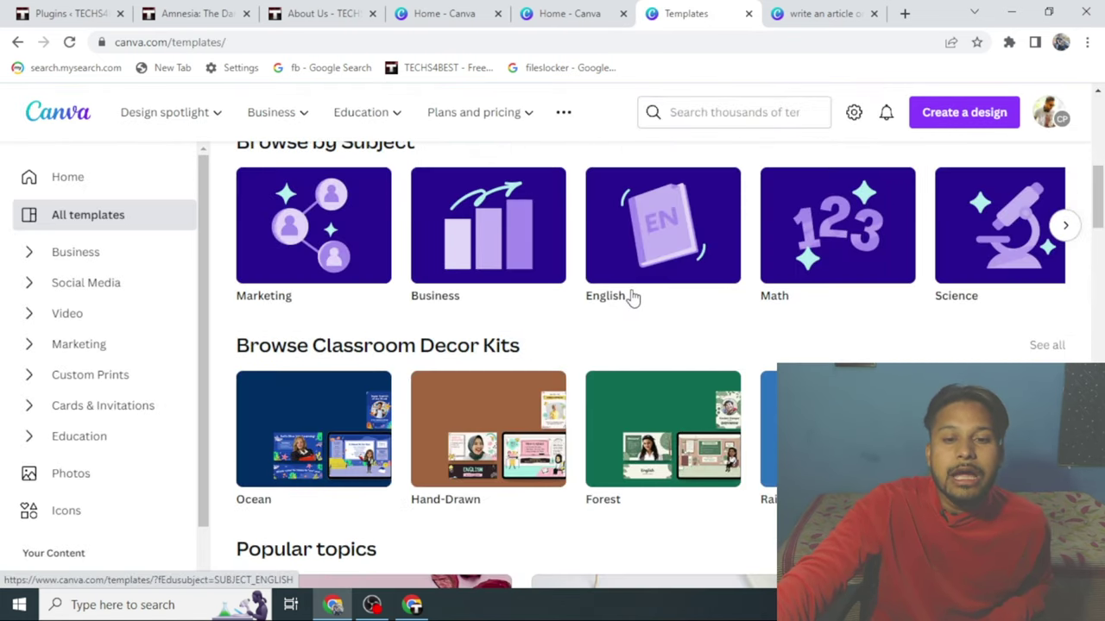
scroll(575, 353, up, 6)
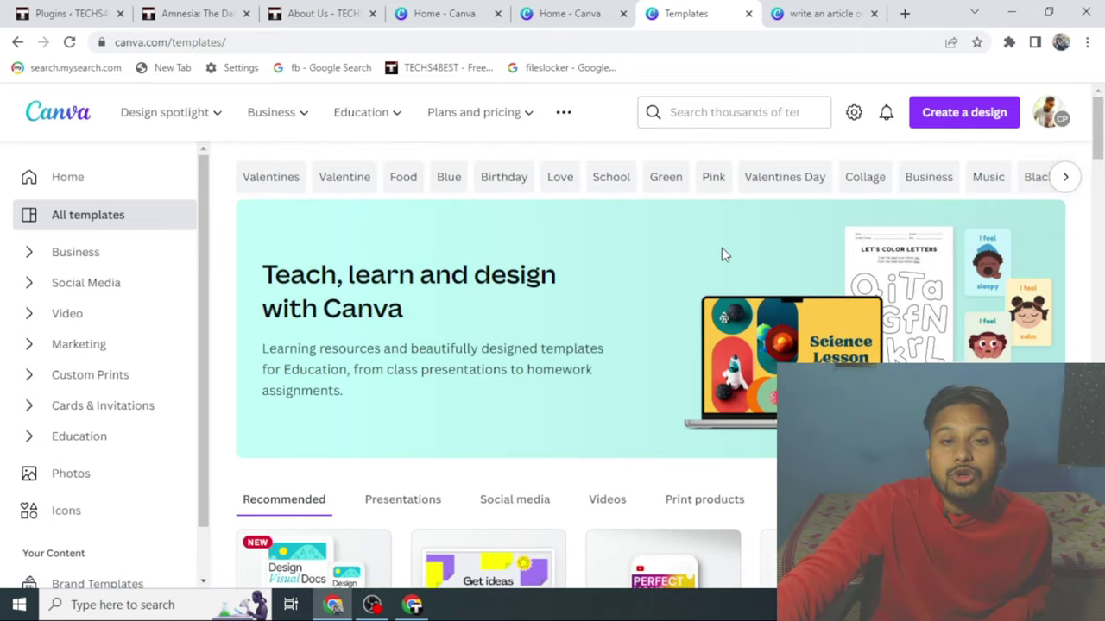
Return to the site's About Us page and open the Amnesia: The Dark Descent review from its recent posts
click(302, 13)
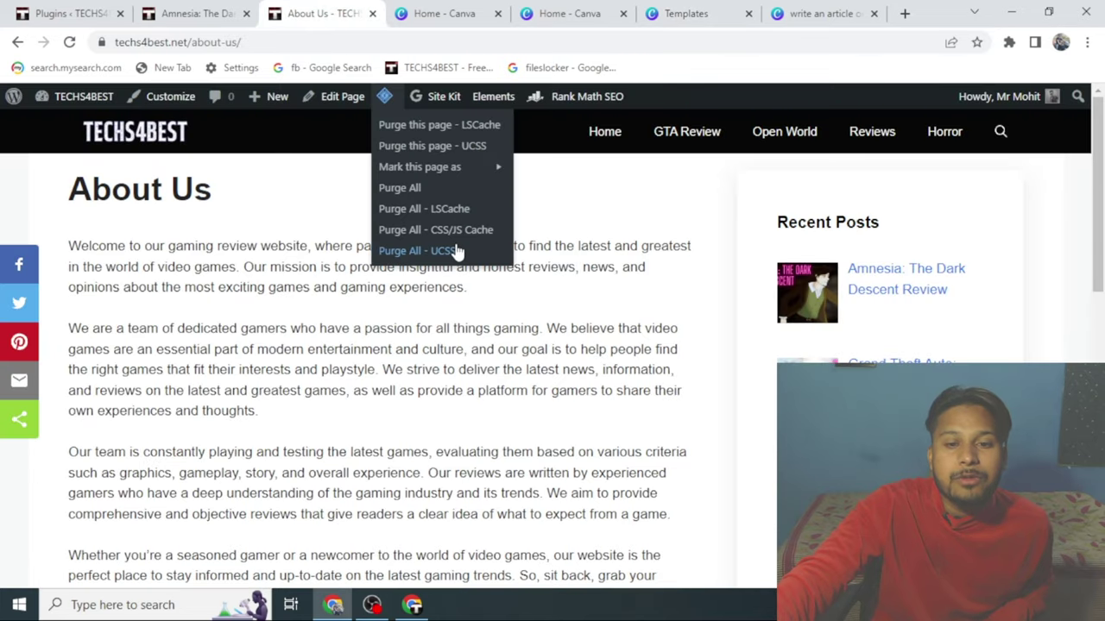
click(906, 277)
scroll(598, 211, down, 4)
scroll(573, 228, up, 2)
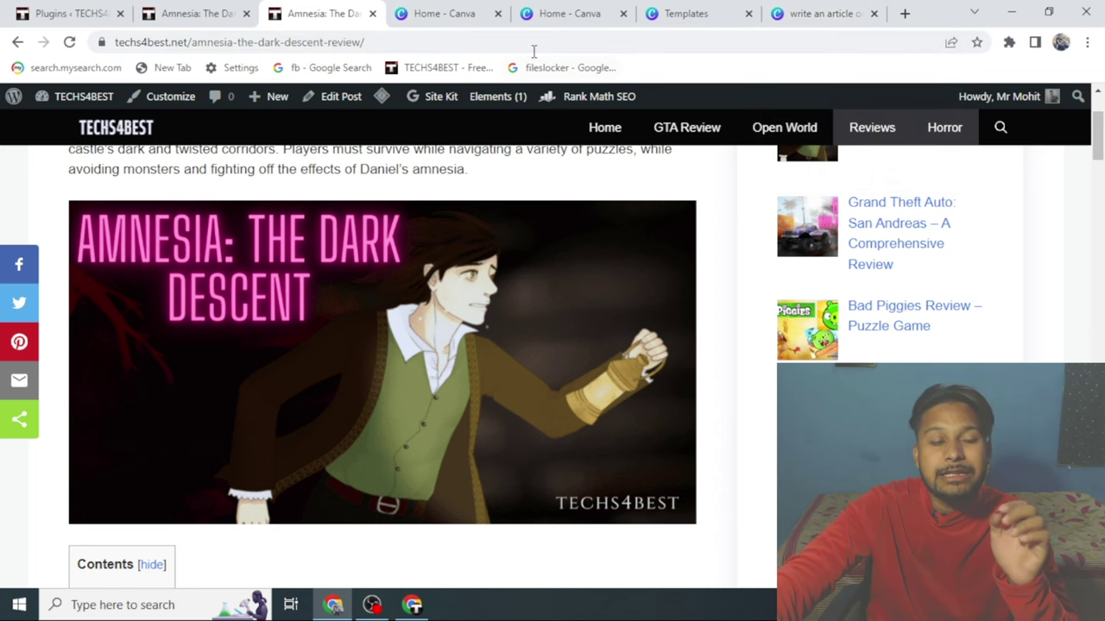
Read the already open copy of the Amnesia: The Dark Descent review from its introduction to the Final Conclusion, checking headings and page address
click(220, 14)
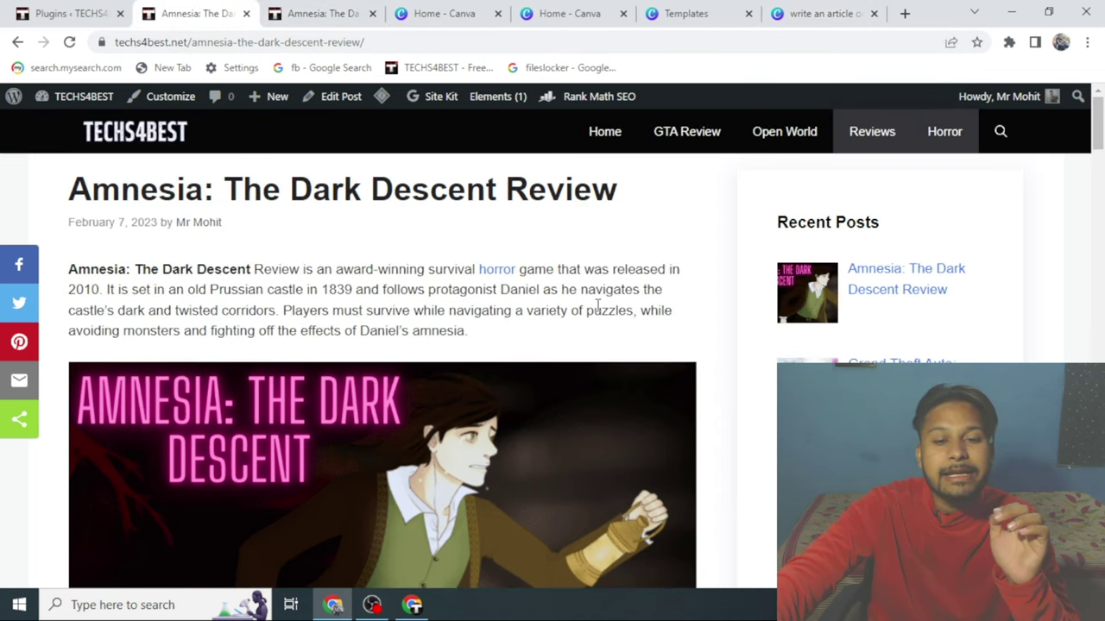
scroll(598, 304, down, 8)
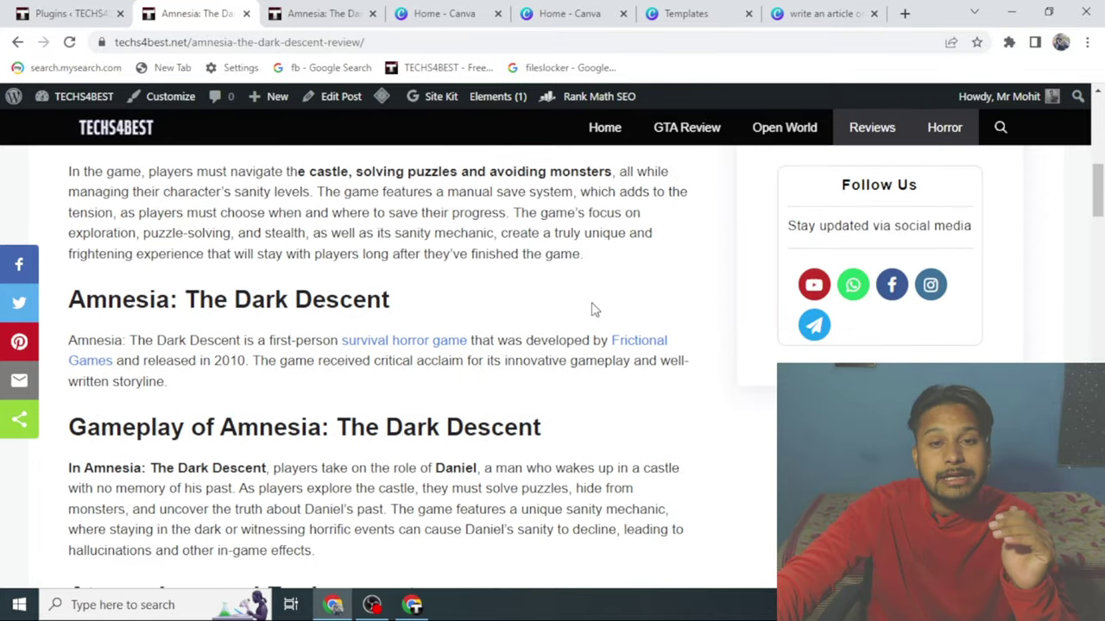
scroll(594, 309, down, 3)
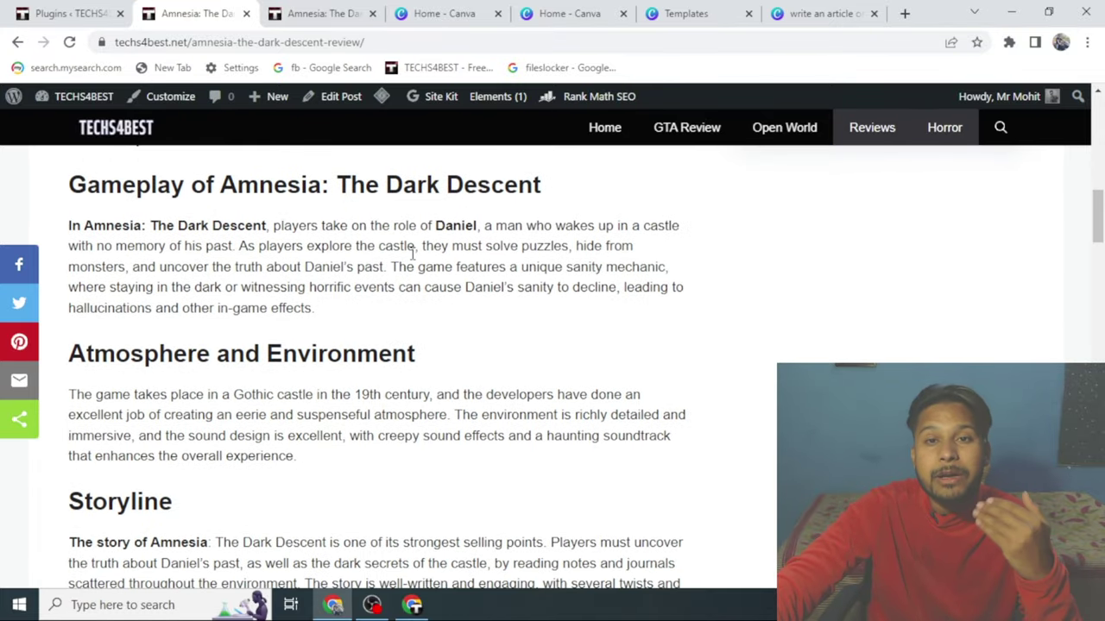
scroll(413, 253, down, 3)
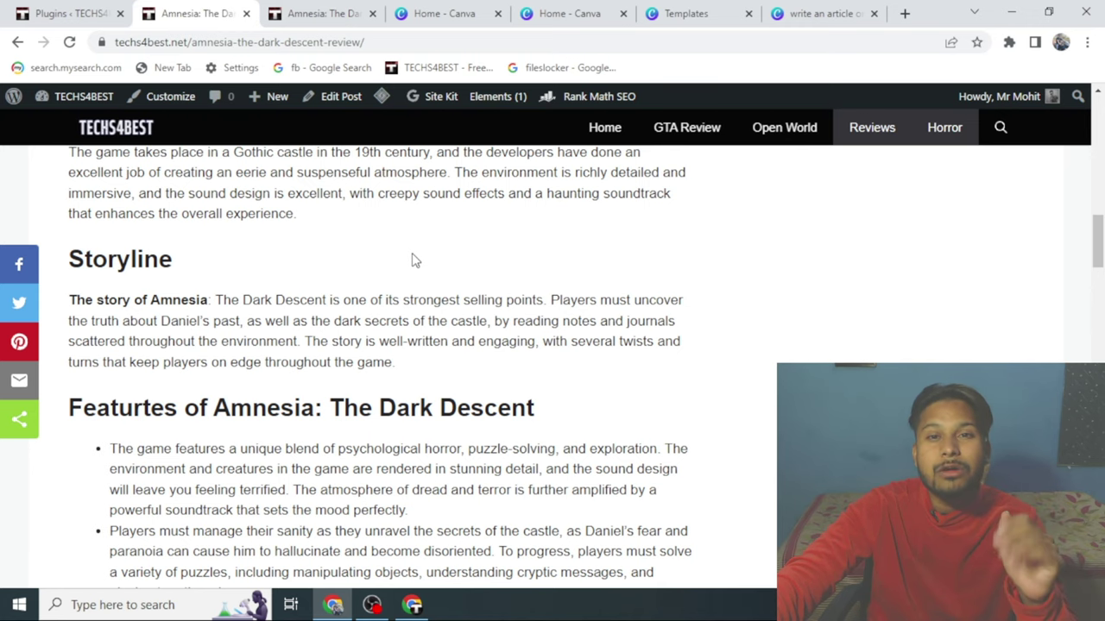
scroll(412, 260, down, 20)
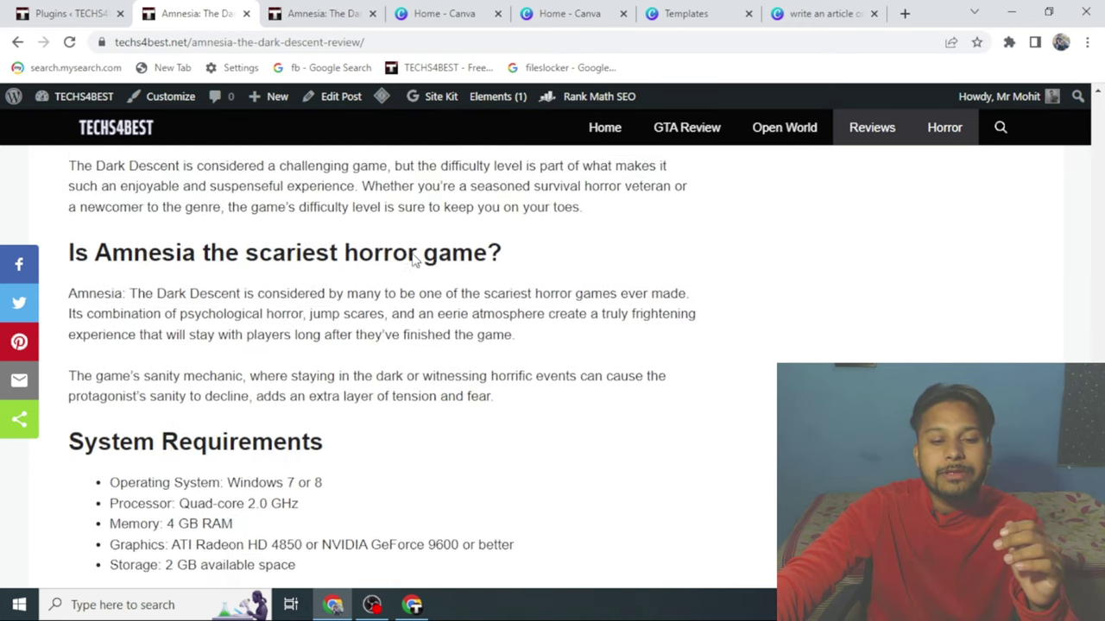
scroll(412, 260, down, 2)
scroll(227, 239, up, 2)
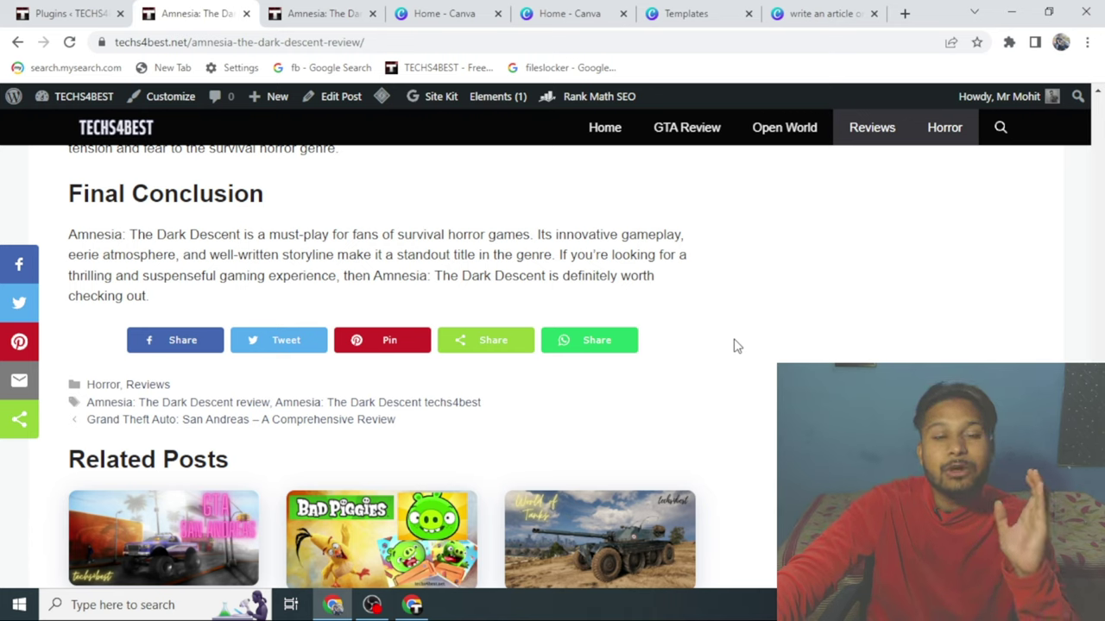
scroll(736, 345, up, 15)
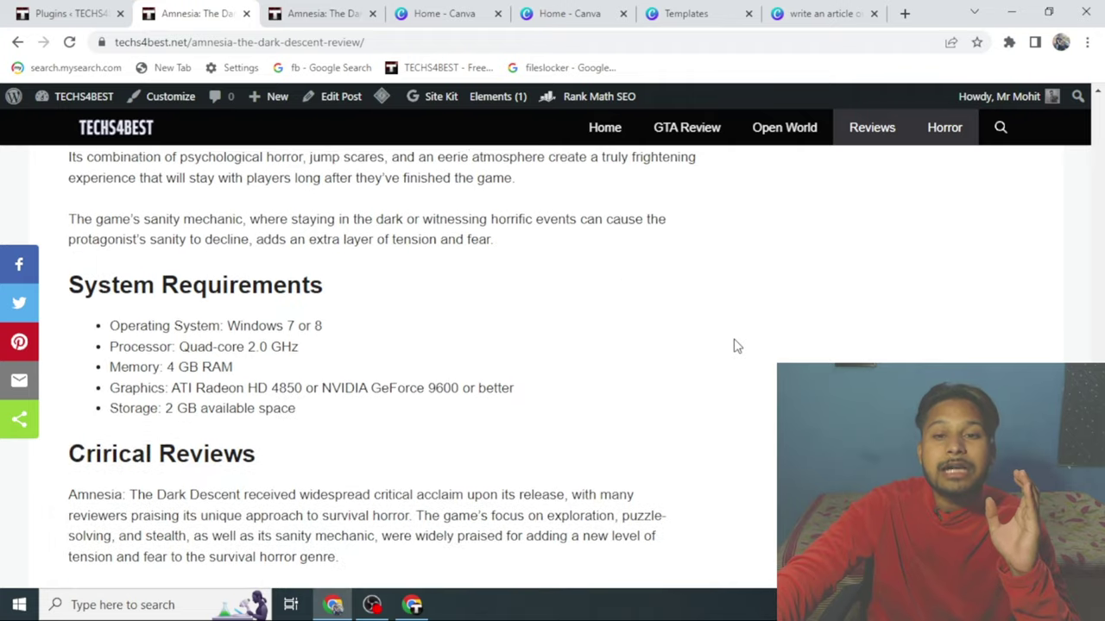
click(374, 41)
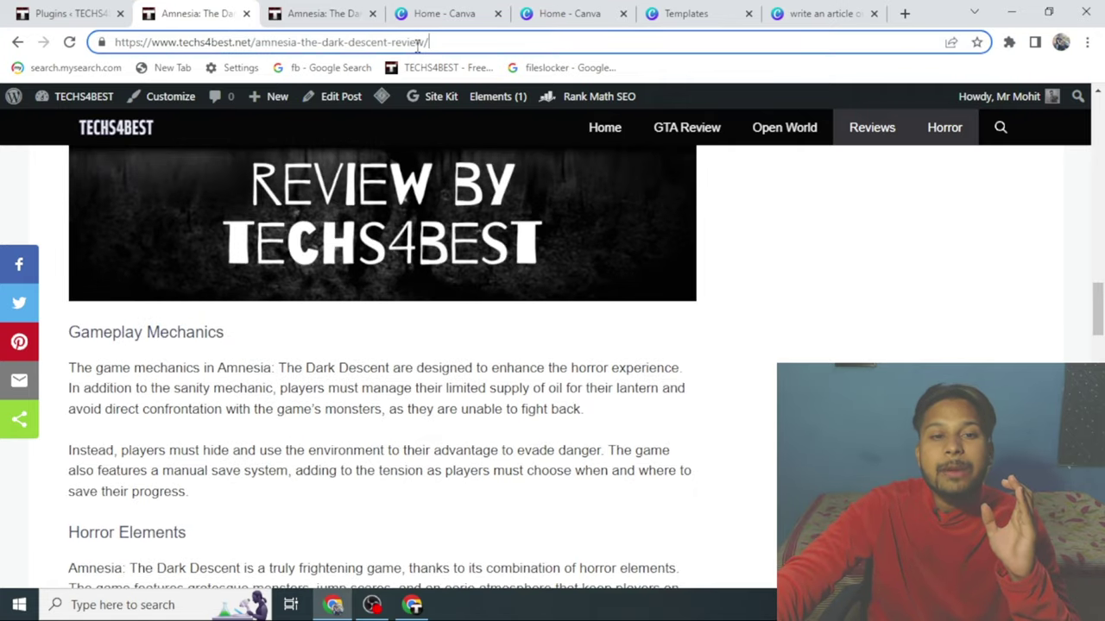
scroll(697, 388, up, 15)
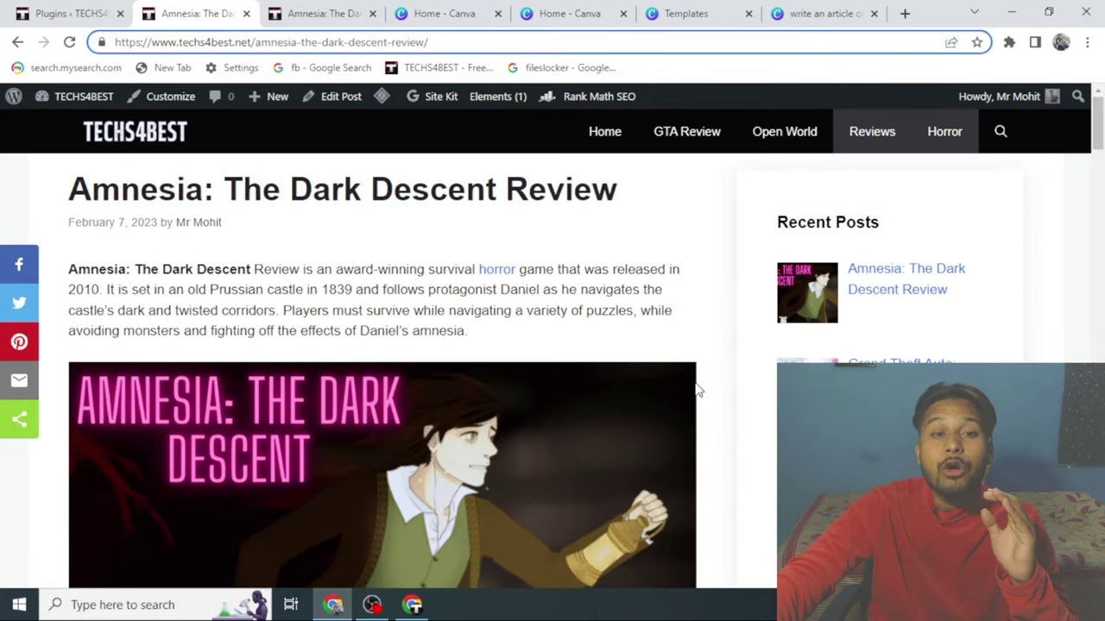
Open the WordPress list of all posts and check the site's GTmetrix performance report in the other browser window
click(95, 18)
click(31, 196)
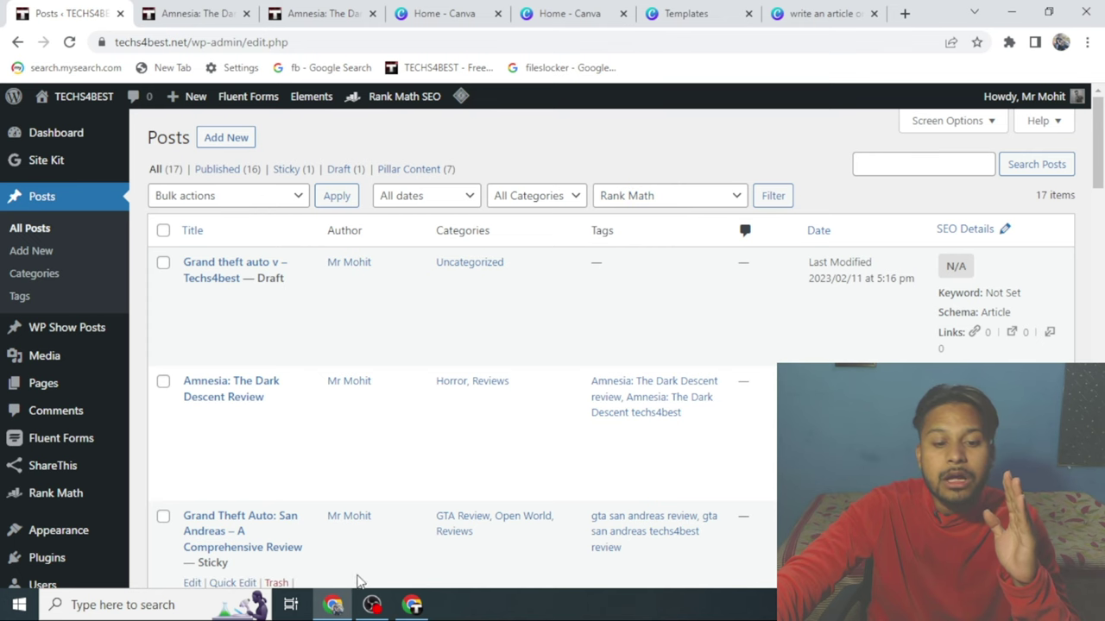
click(413, 604)
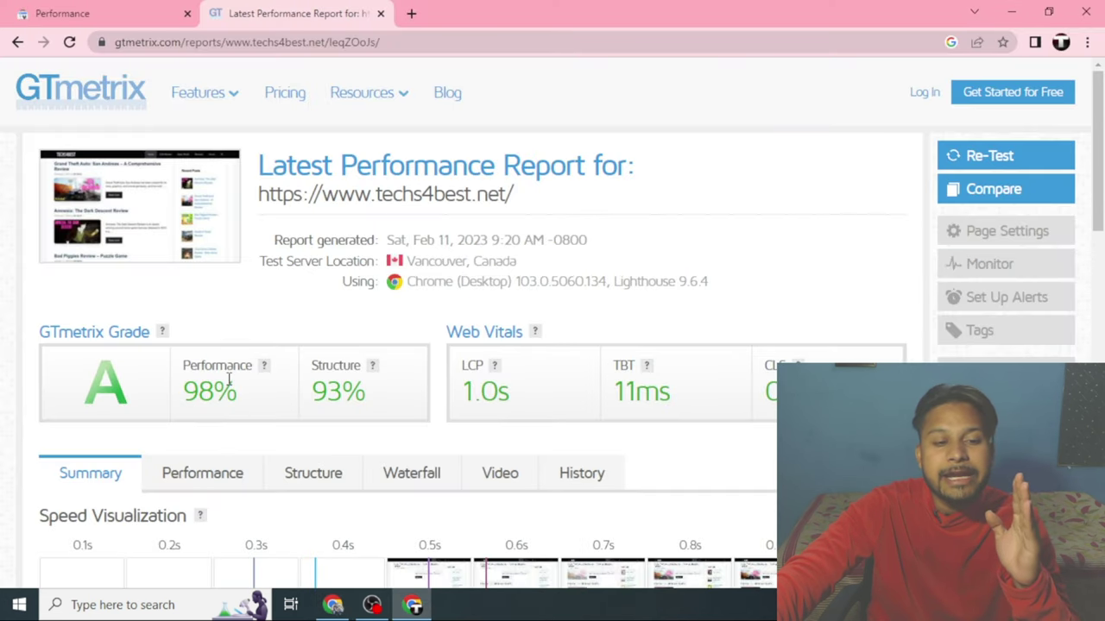
click(333, 604)
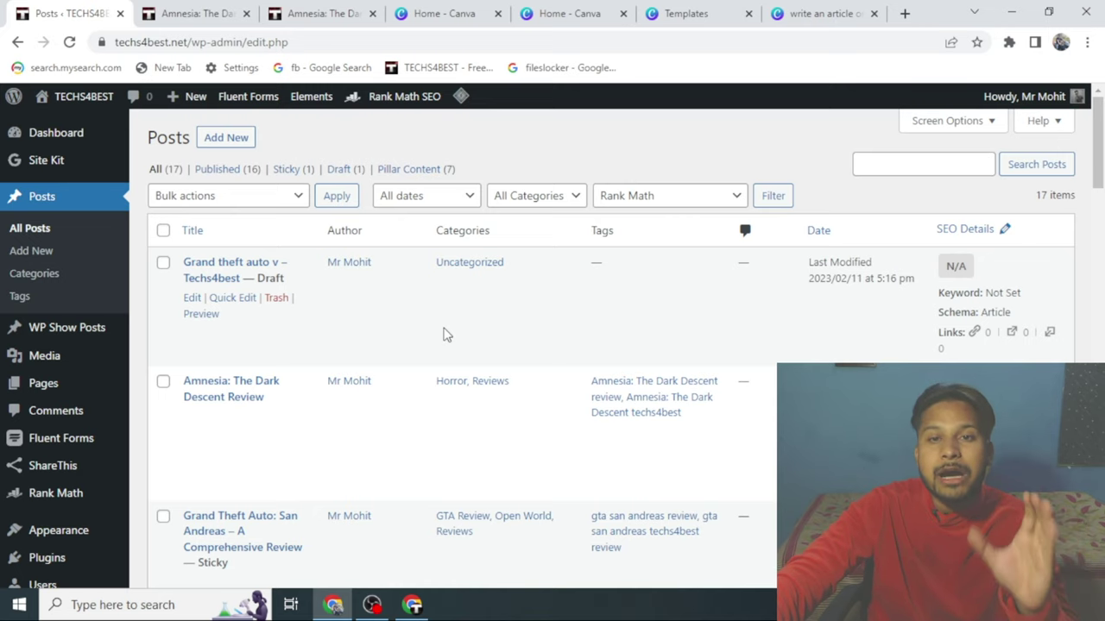
Search Google for "bing web master" in a new tab and open the Bing Webmaster Tools site
click(904, 14)
click(596, 348)
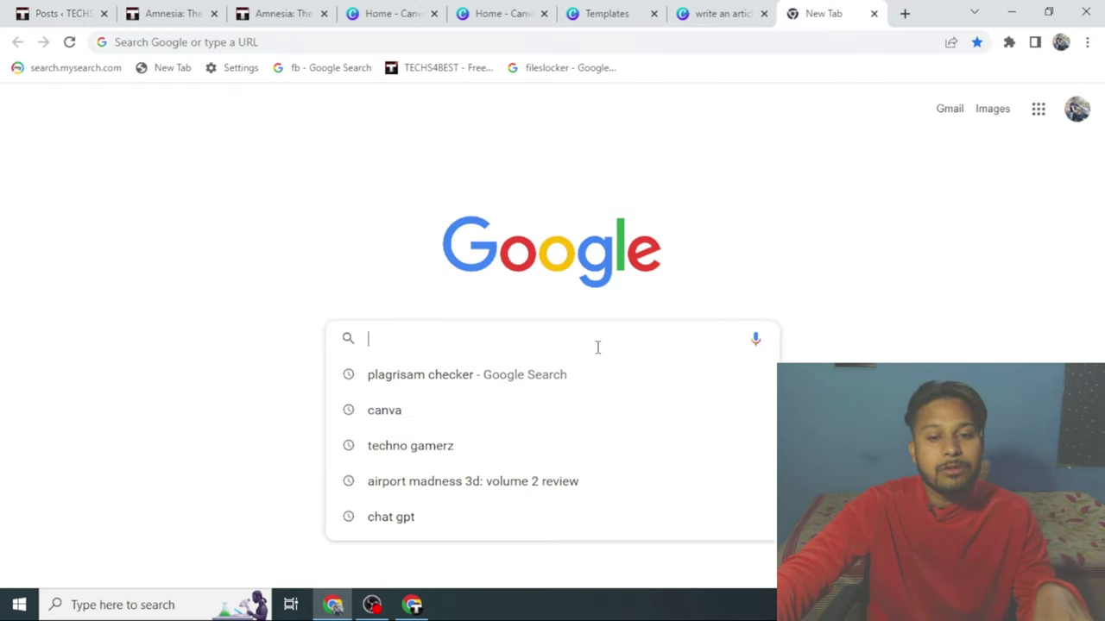
text(bing)
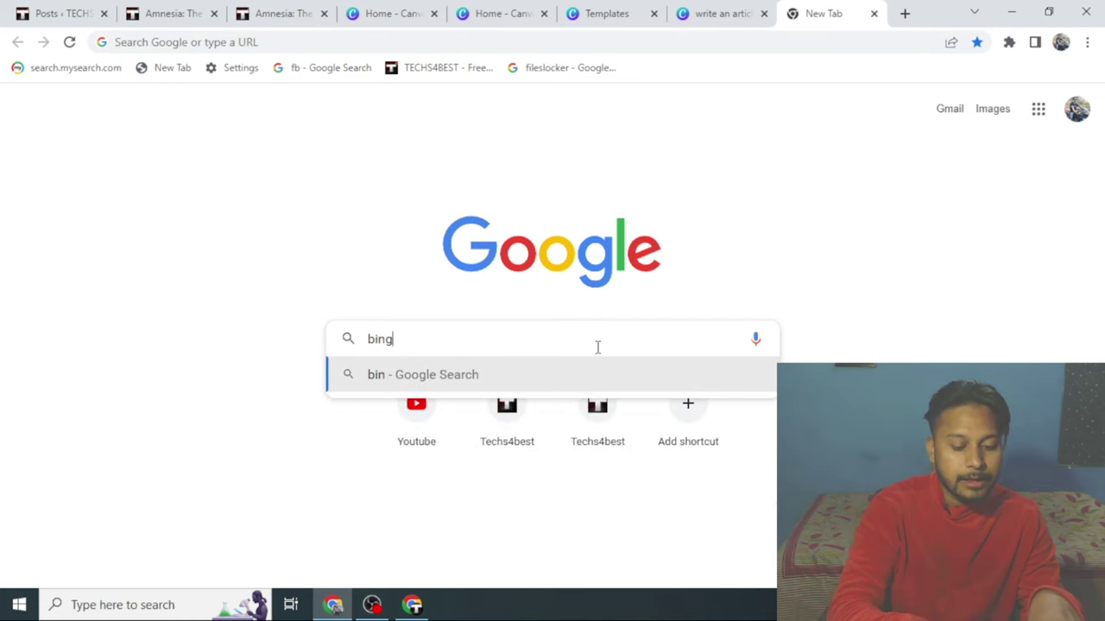
text( web master)
key(Return)
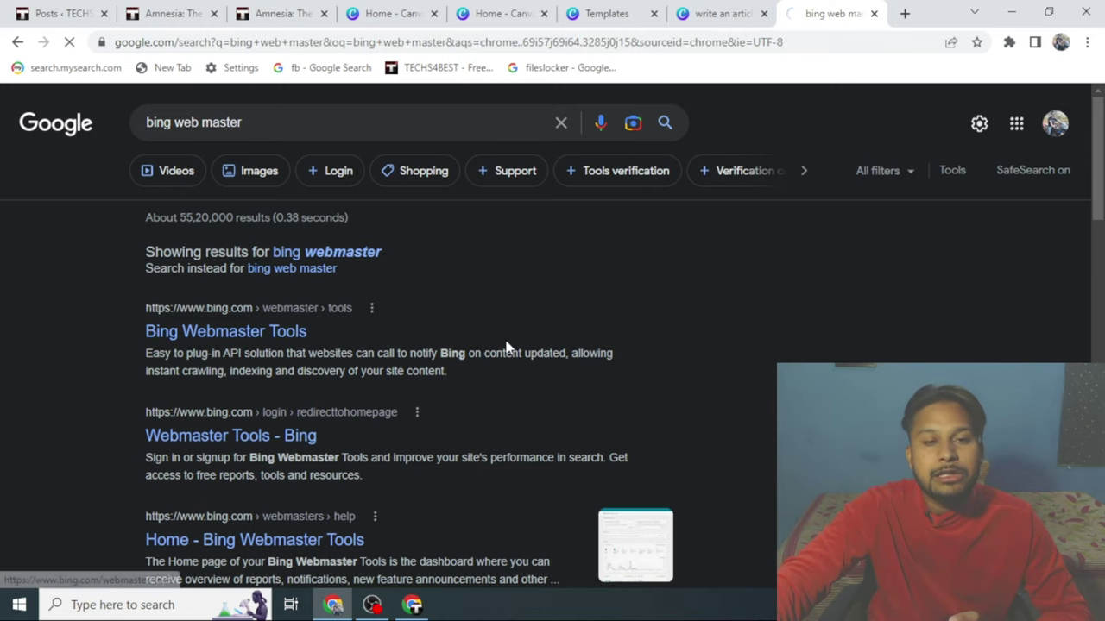
click(208, 335)
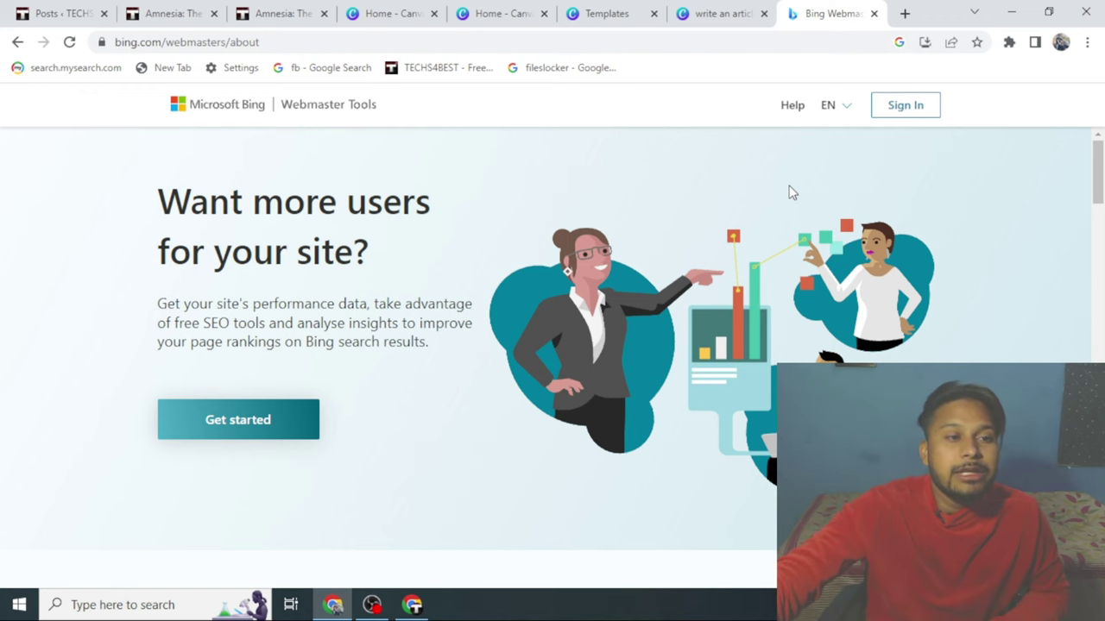
Return to the WordPress dashboard, open the installed plugins list and look through its entries
click(32, 19)
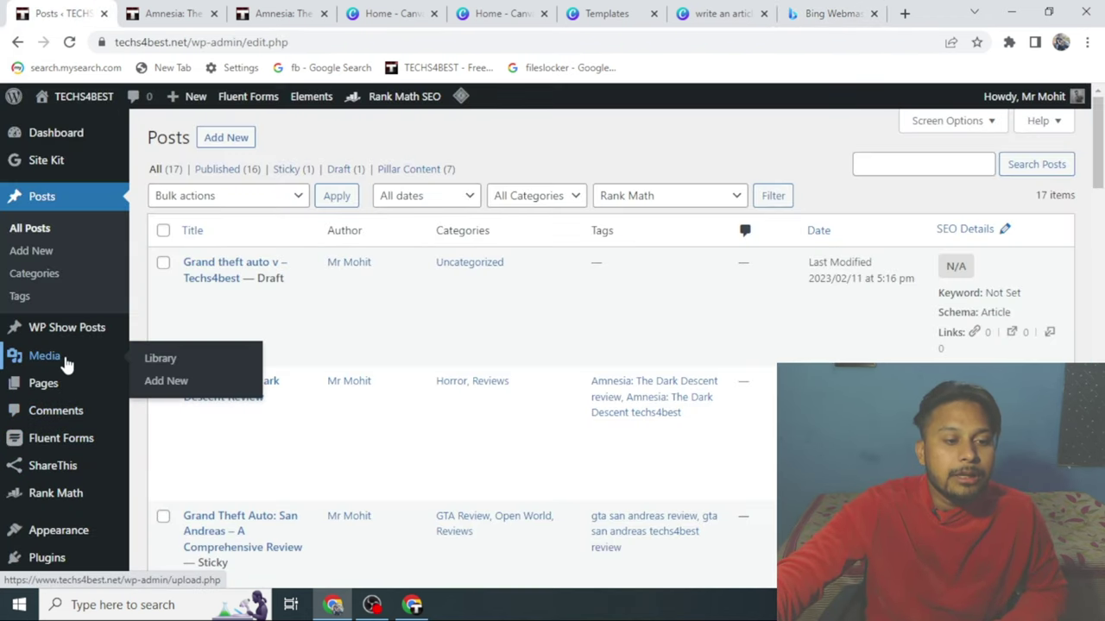
scroll(69, 429, down, 1)
scroll(65, 406, down, 3)
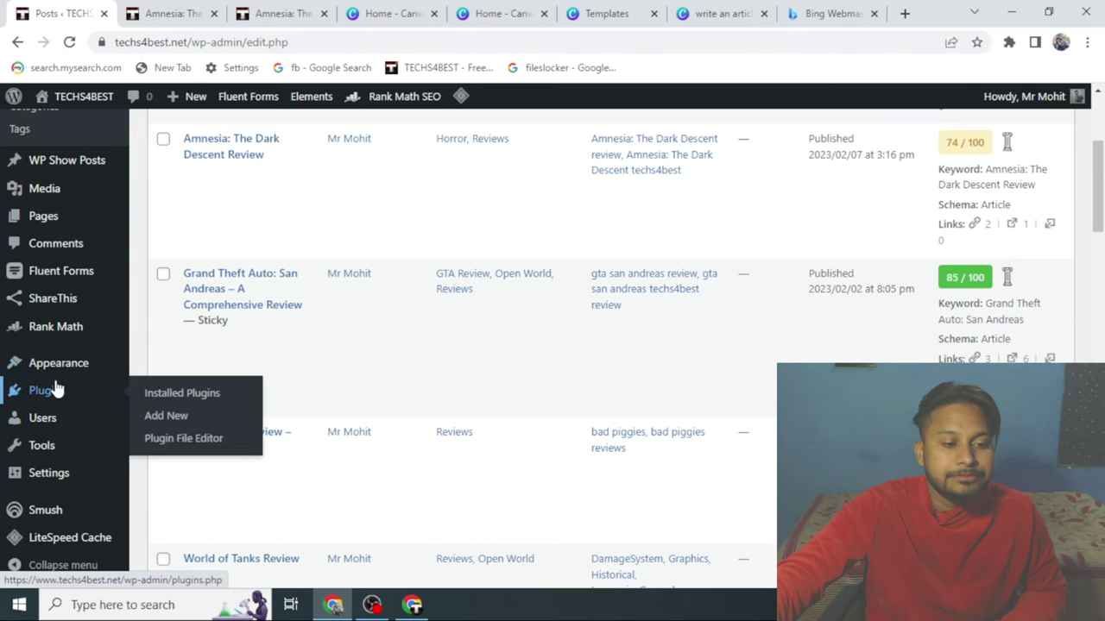
click(46, 390)
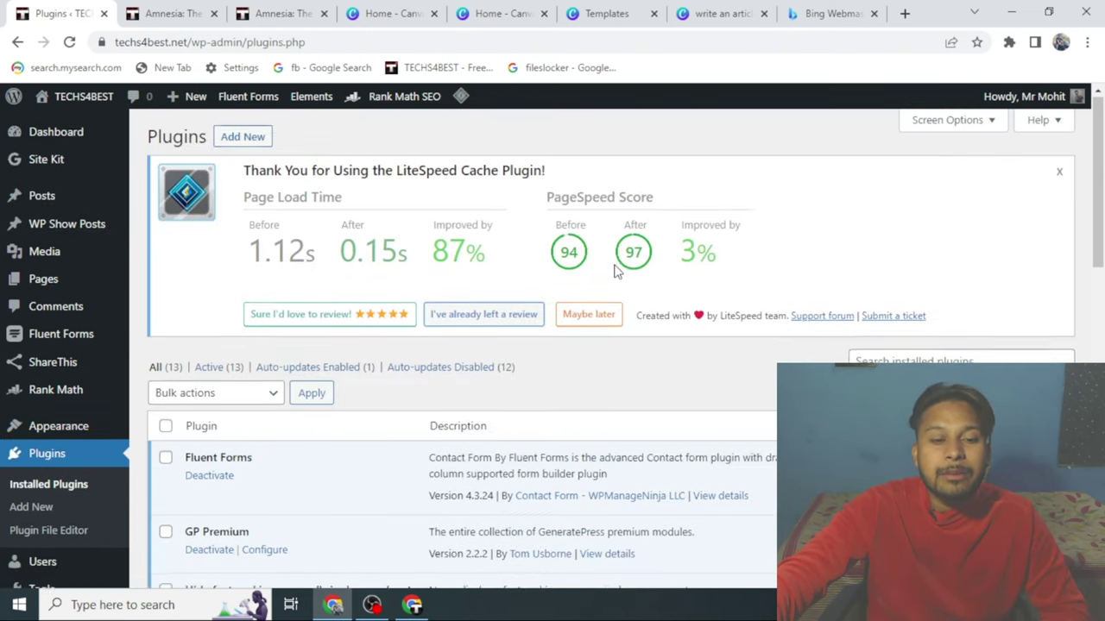
scroll(608, 268, down, 7)
scroll(615, 270, down, 2)
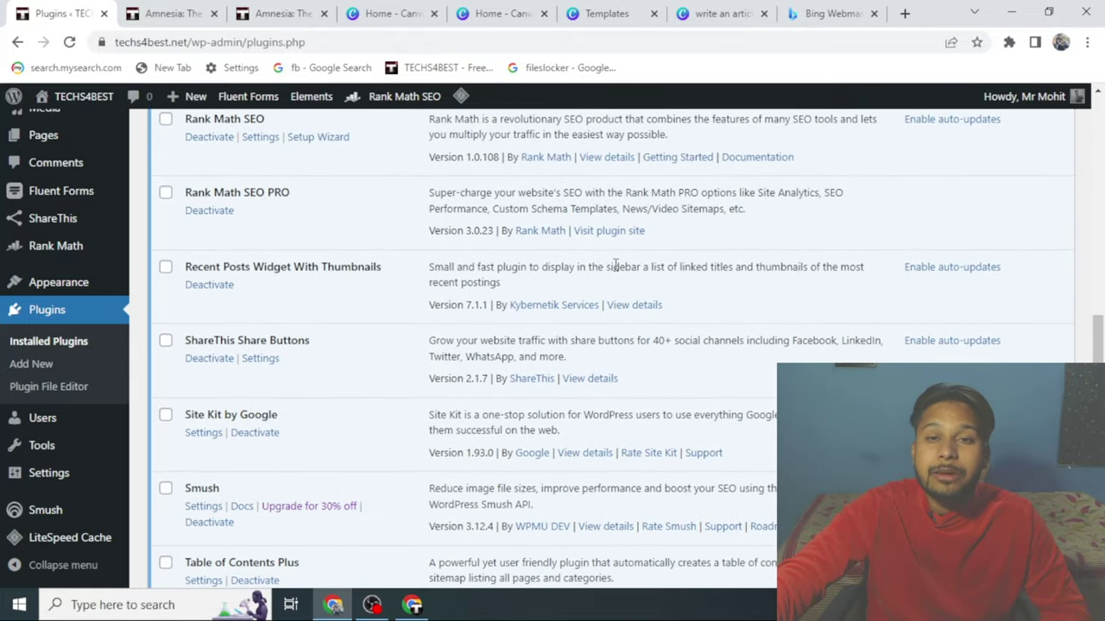
scroll(615, 266, down, 3)
scroll(616, 270, up, 4)
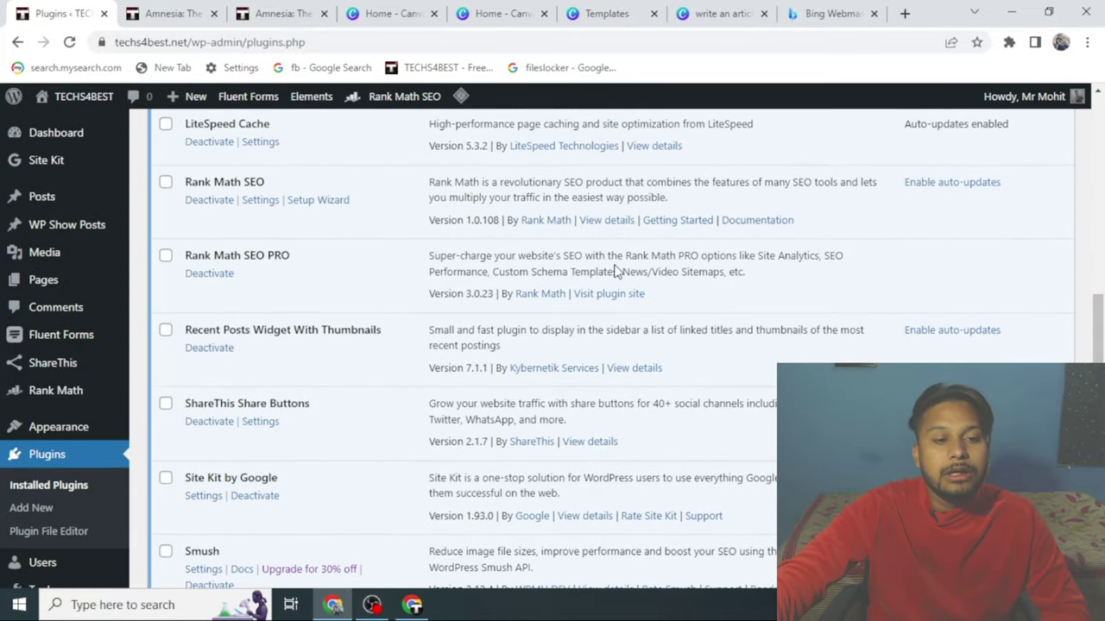
Examine the Instant Indexing plugin's entry and return to the start of the Plugins page
scroll(616, 266, up, 2)
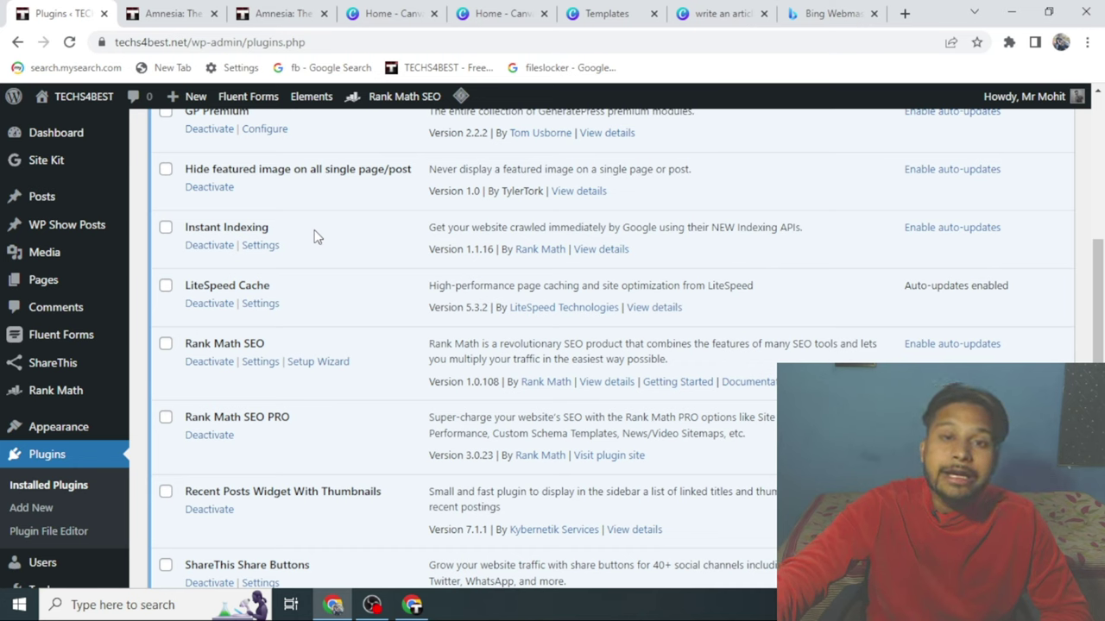
triple_click(264, 228)
click(291, 241)
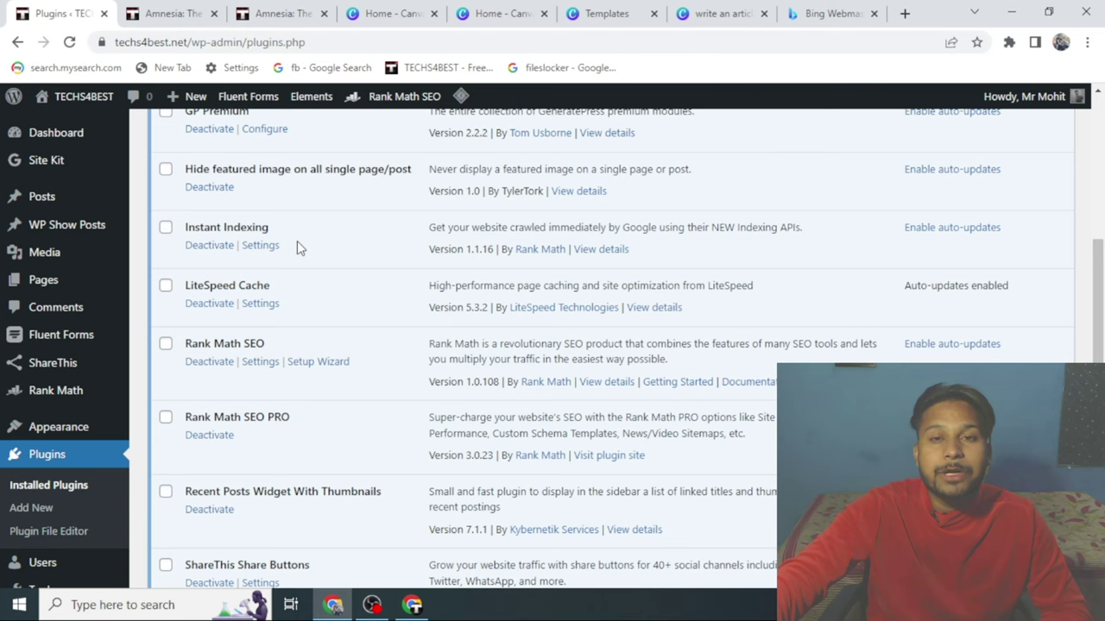
scroll(297, 243, up, 5)
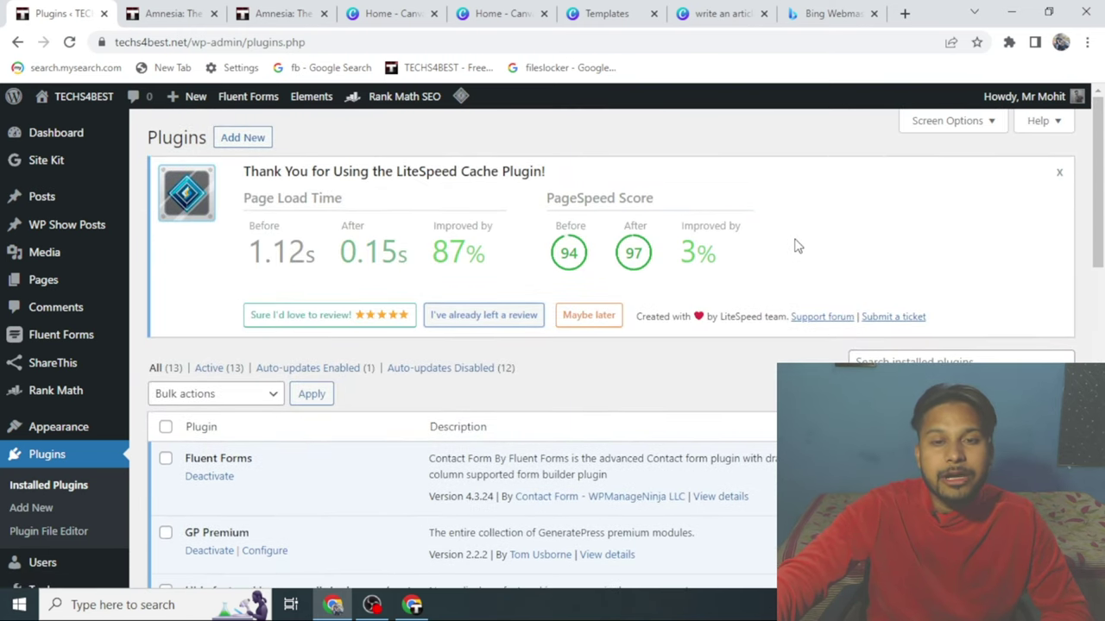